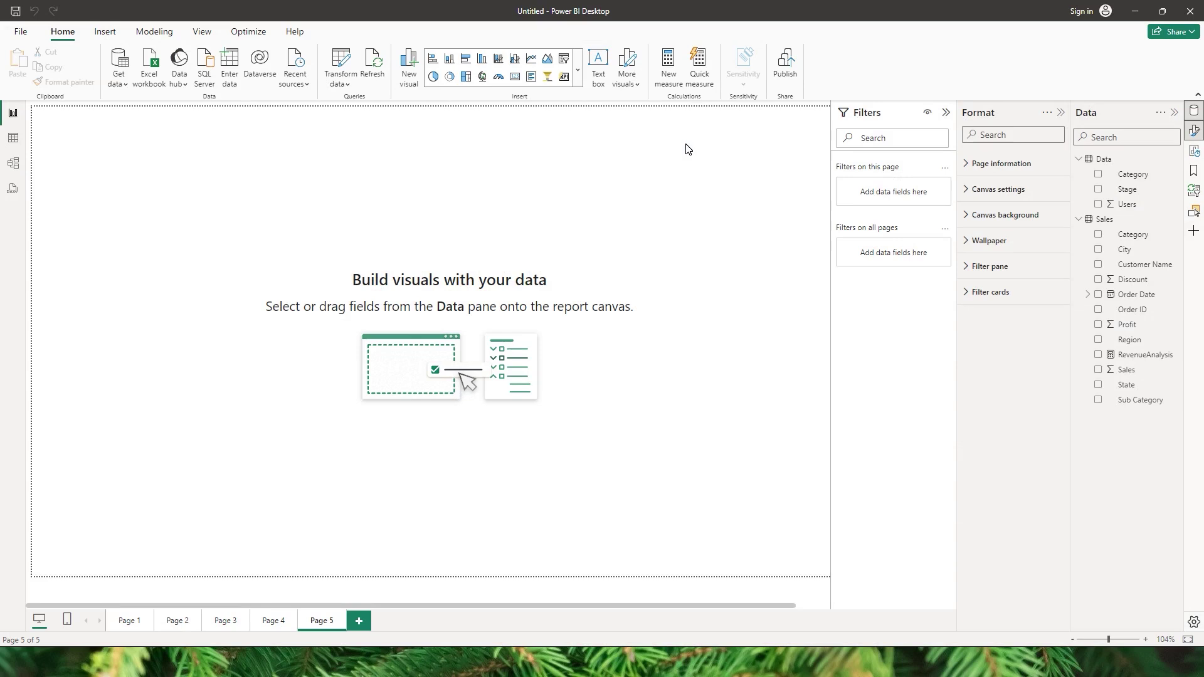
Create a new measure in the Sales table named Test_Variable and begin its formula with VAR Cat_1.
click(1173, 220)
click(1127, 252)
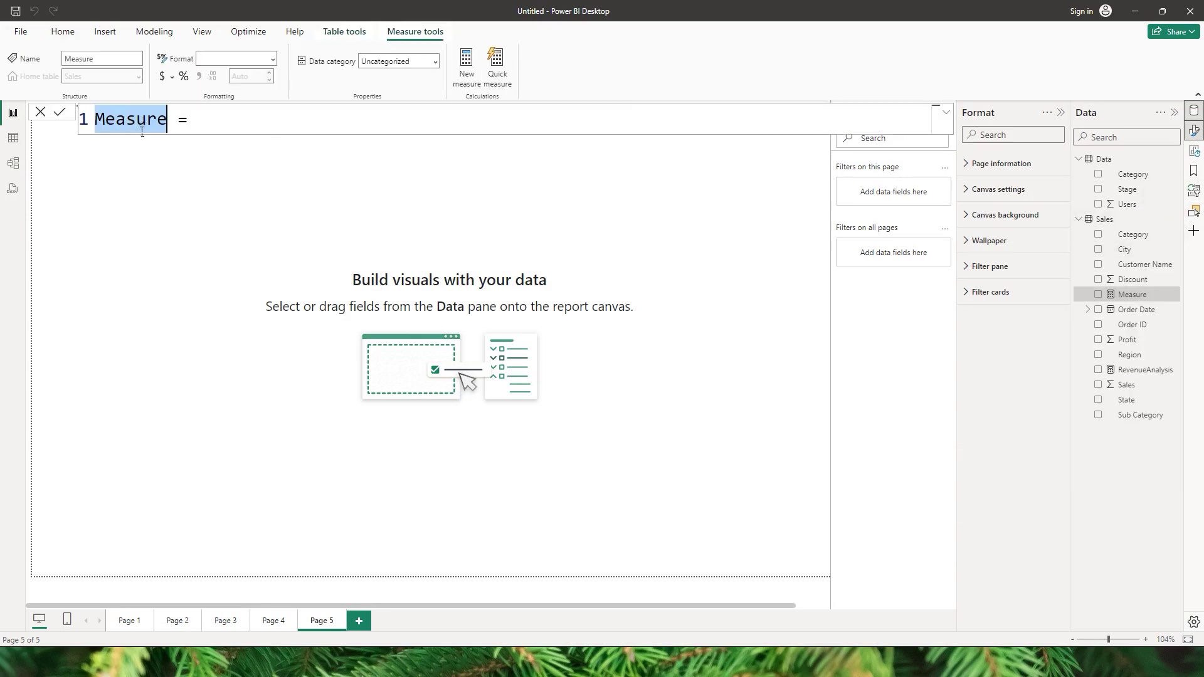
text(Test_Variable)
click(274, 129)
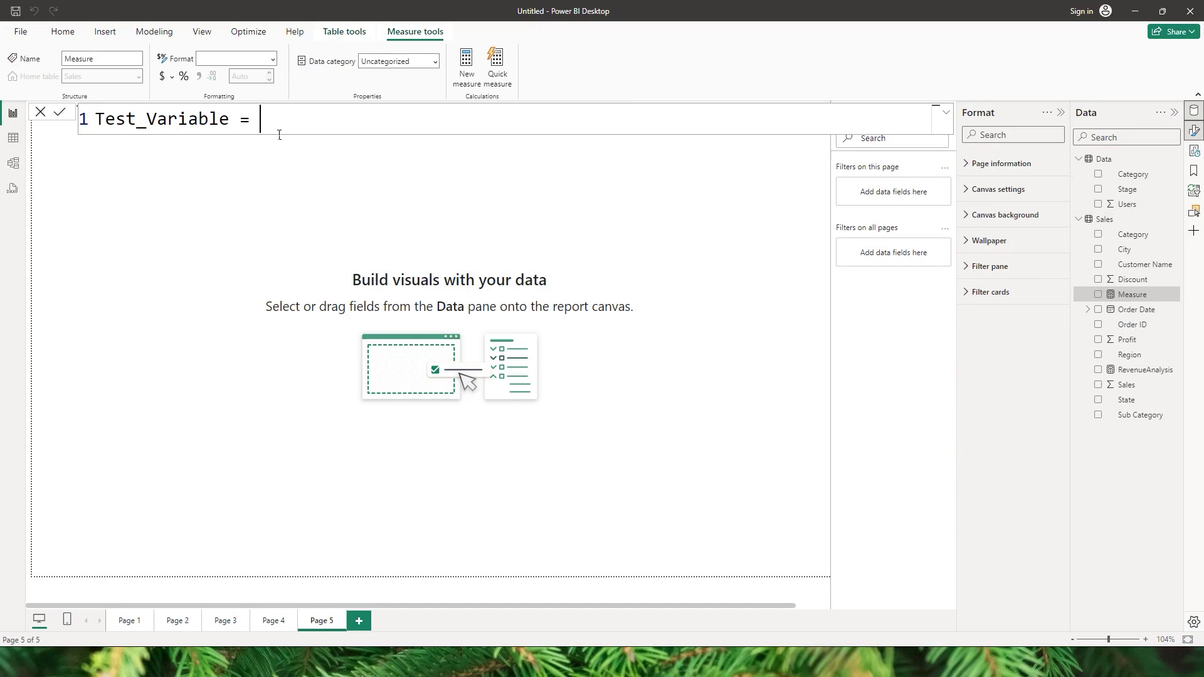
text(VAR)
text(Cat_1)
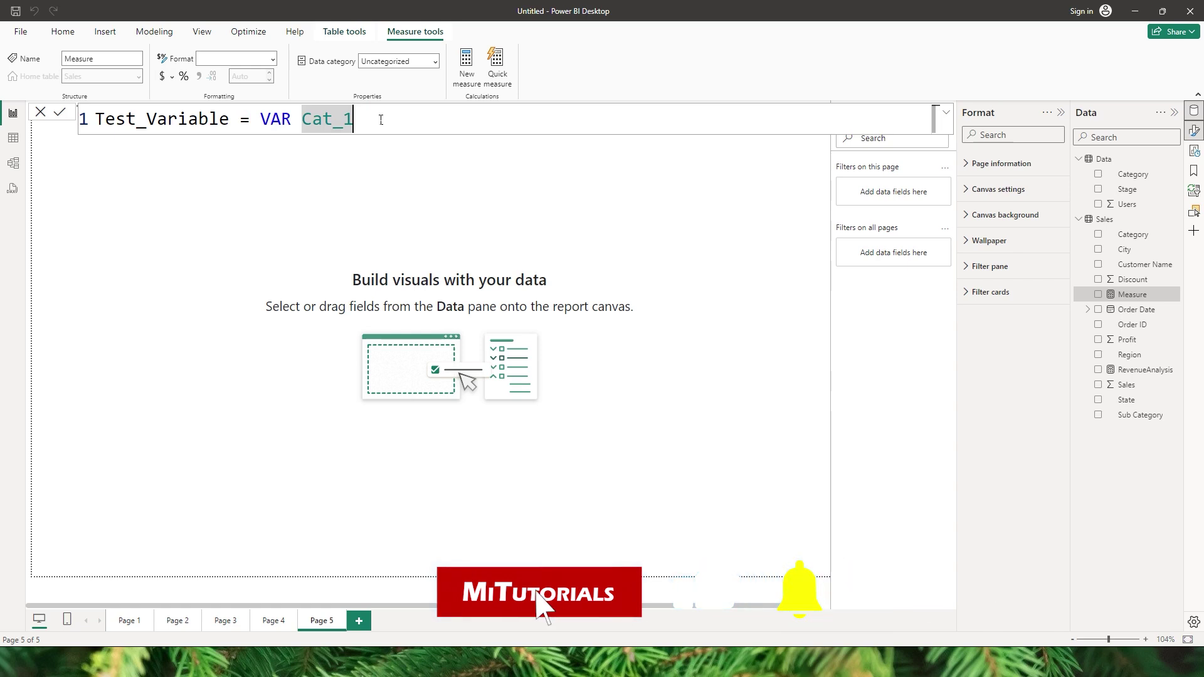
Try 1, Date and Cat 1 as the variable's name in the Test_Variable formula.
drag(380, 120, 304, 129)
text(1)
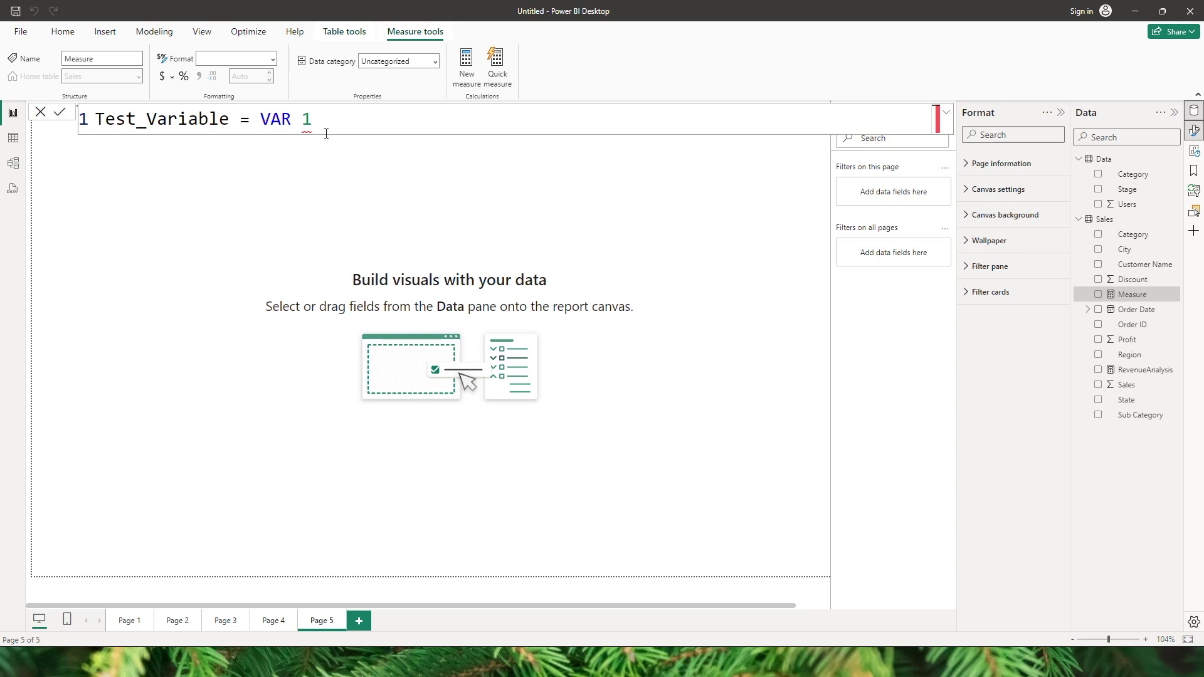
key(BackSpace)
text(Date)
click(328, 126)
drag(303, 122, 352, 128)
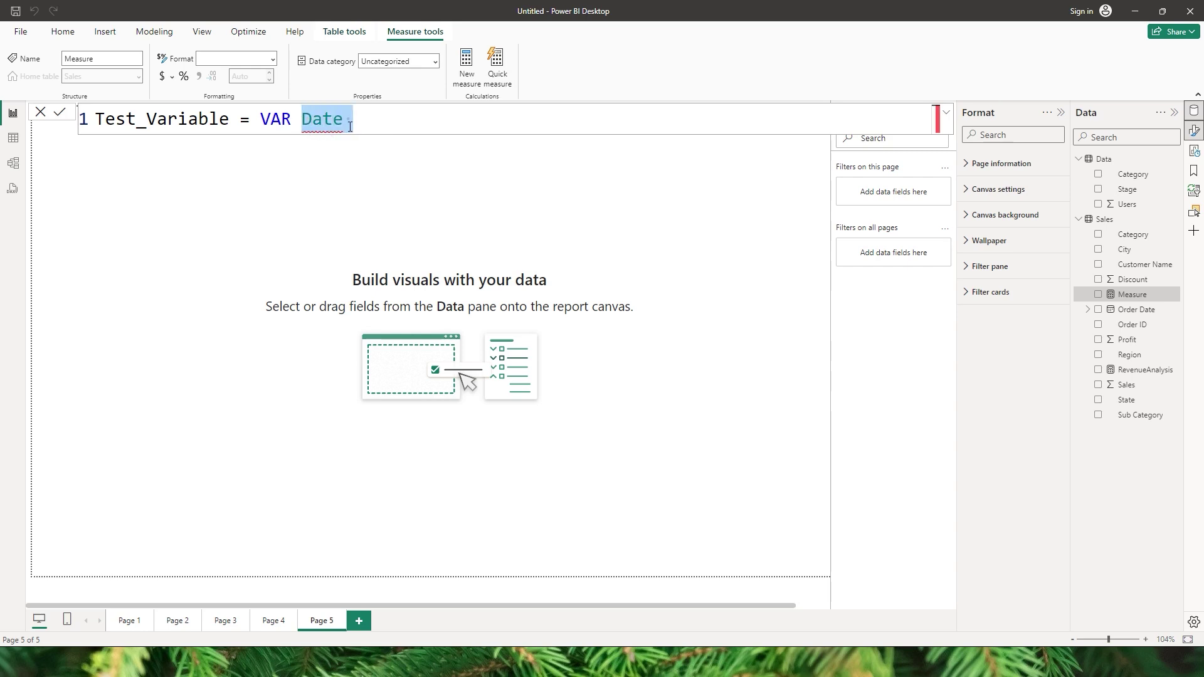
text(Date)
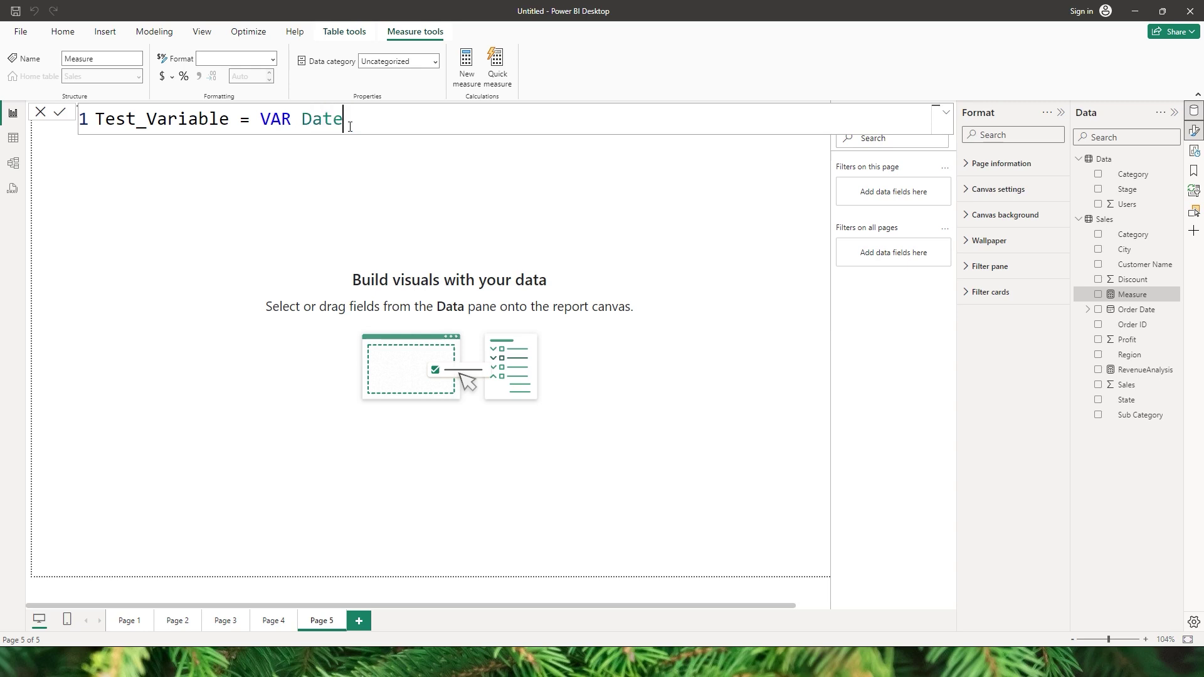
key(Left)
key(ctrl+shift+Left)
text(Cat 1)
Name the variable Cat_1 and assign it the value 10.
drag(374, 127, 308, 128)
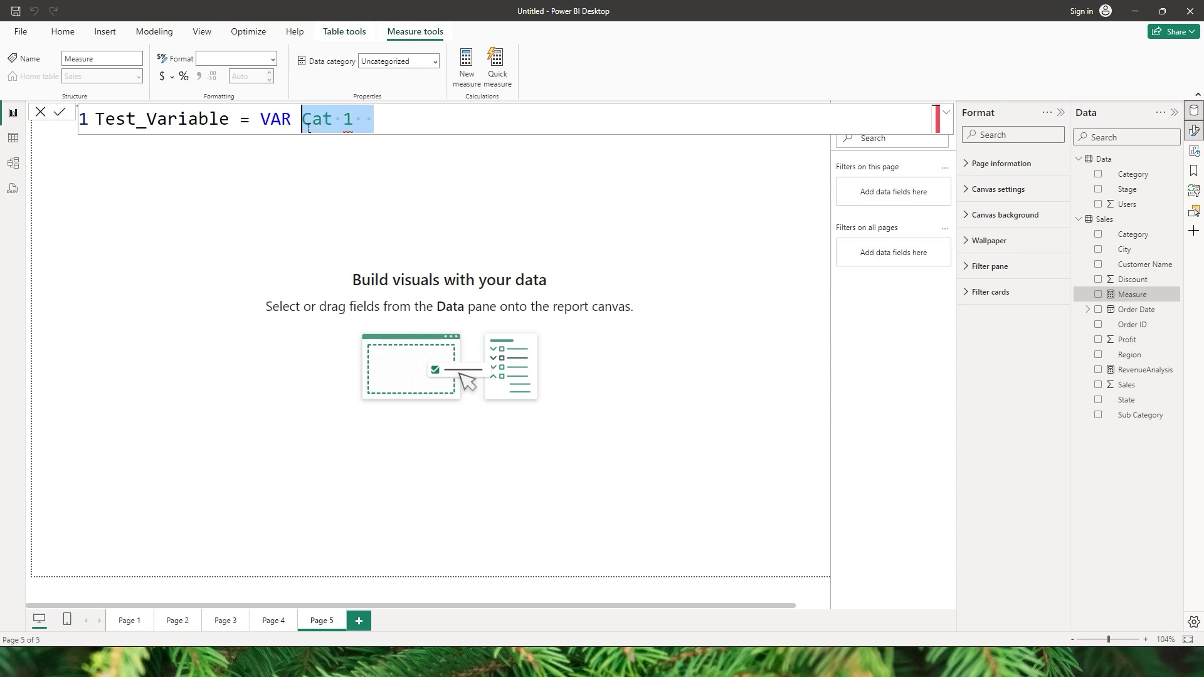
text(Cat_1 = )
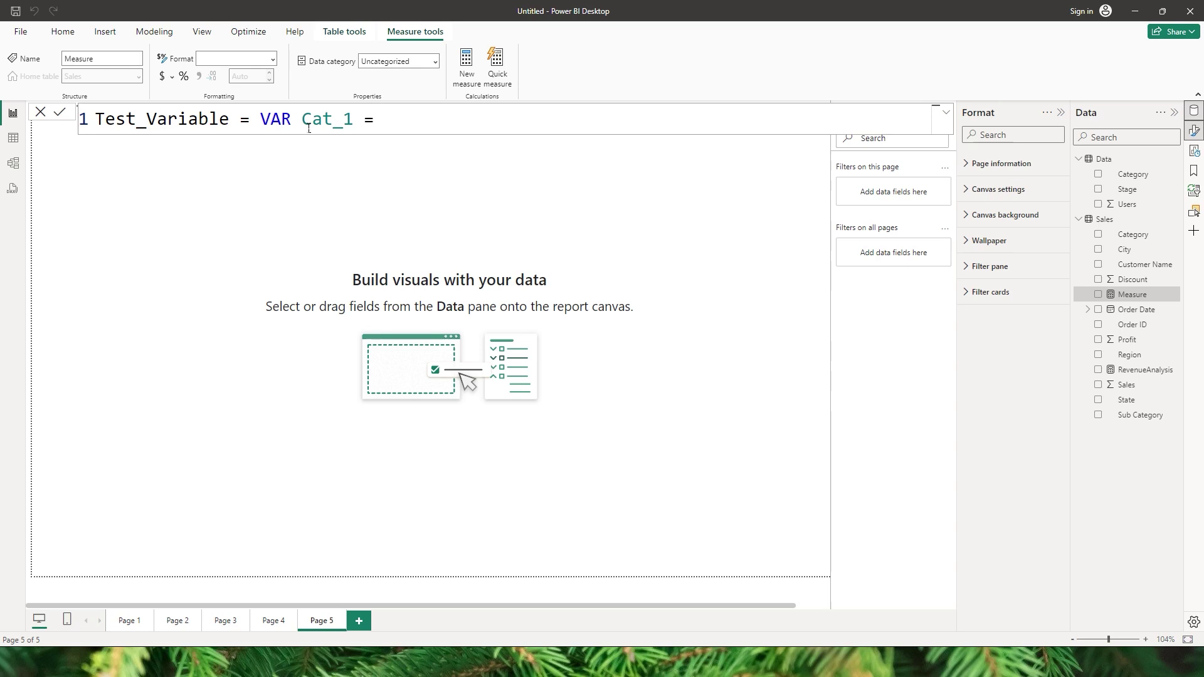
text(10)
drag(353, 123, 302, 124)
click(435, 123)
click(424, 126)
Add a RETURN statement two lines below the Cat_1 declaration and leave two line breaks after it.
key(shift+Return)
key(shift+Return)
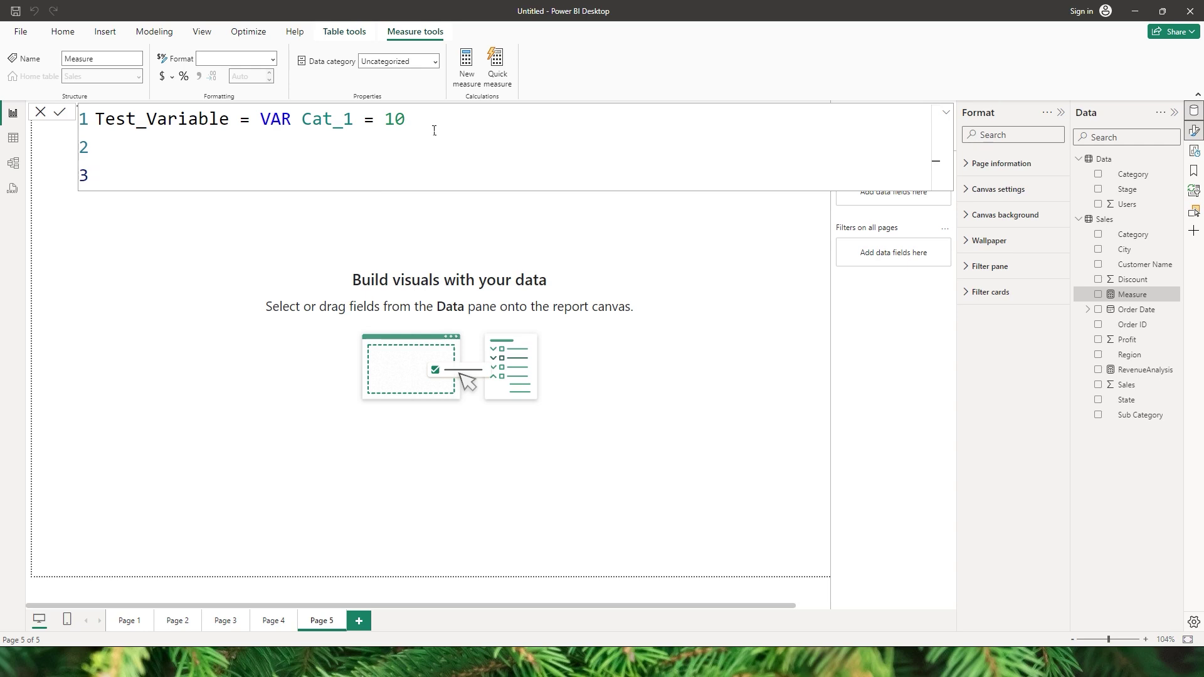
text(Retun)
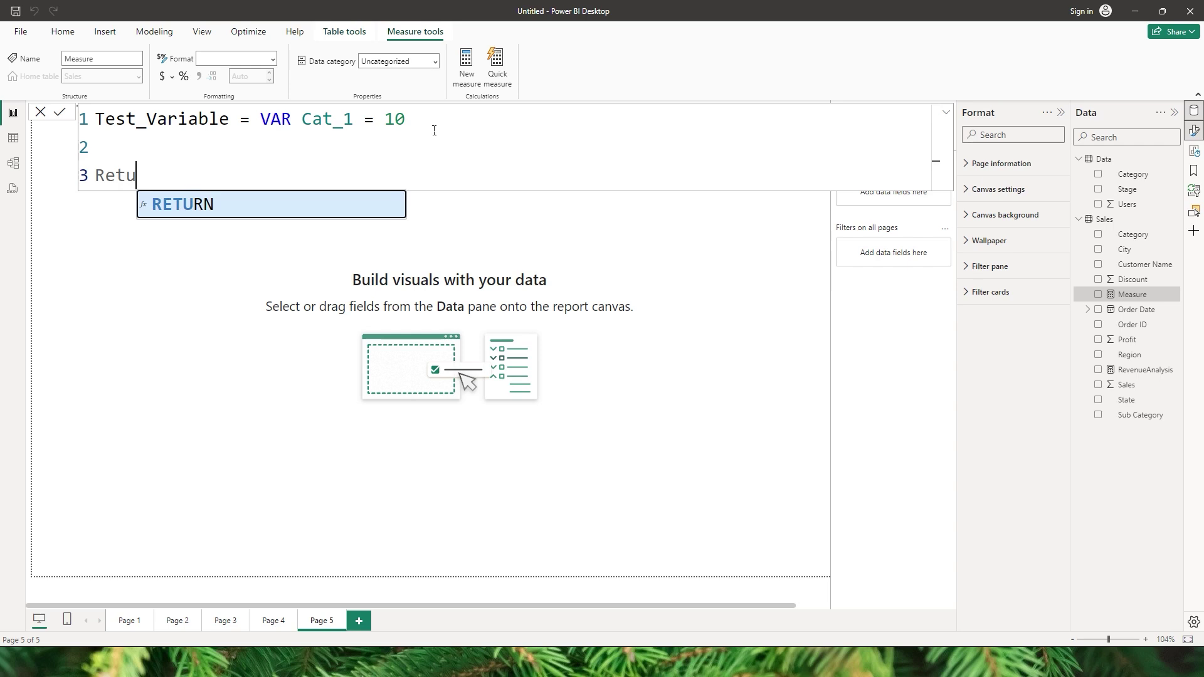
key(BackSpace)
key(BackSpace)
text(rn)
key(Tab)
key(shift+Return)
key(shift+Return)
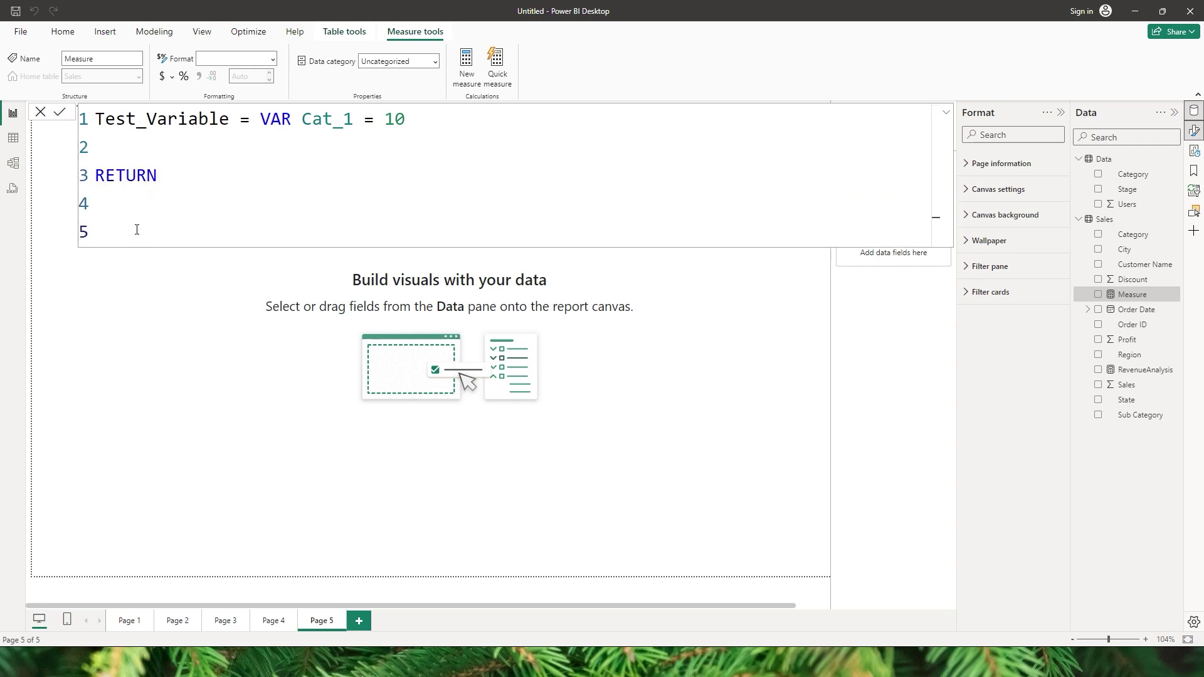
Return Cat_1, commit the formula, and show the Test_Variable measure as a visual on the report canvas.
text(Cat)
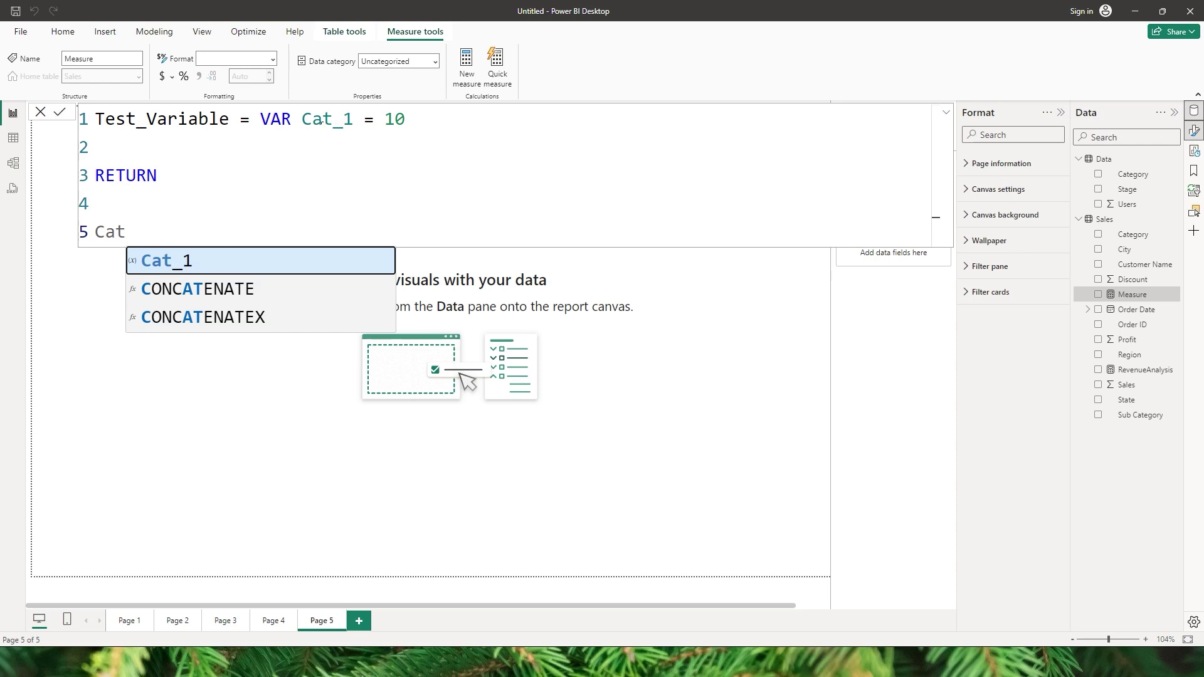
click(136, 267)
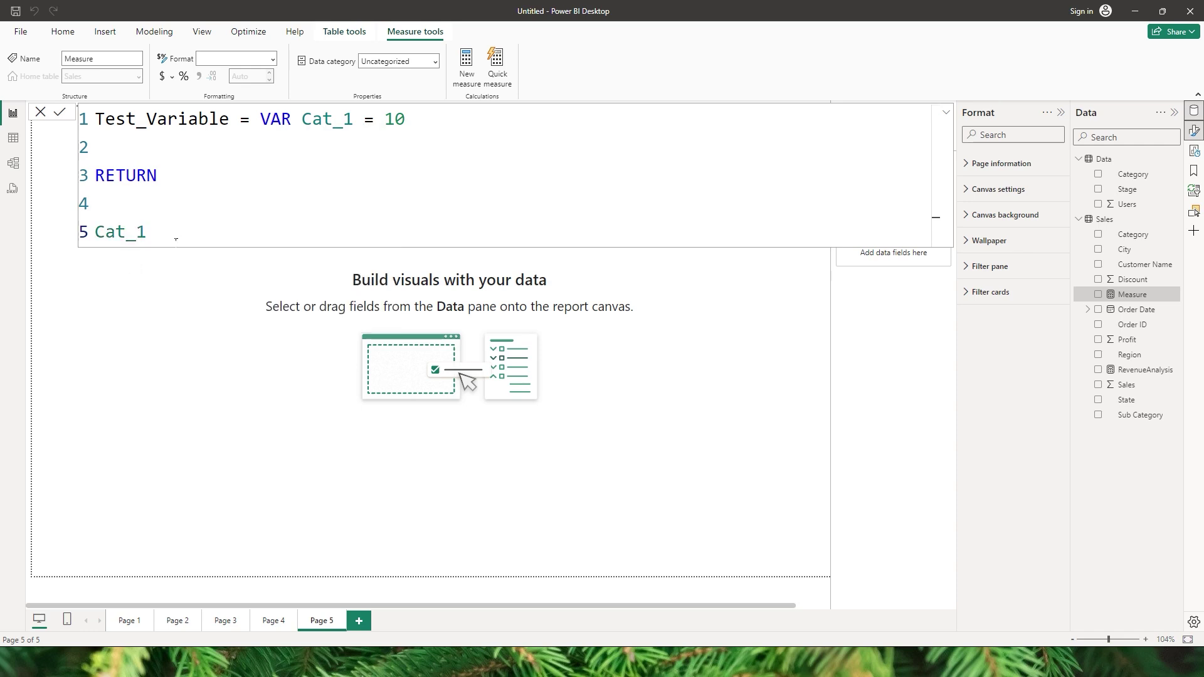
click(60, 111)
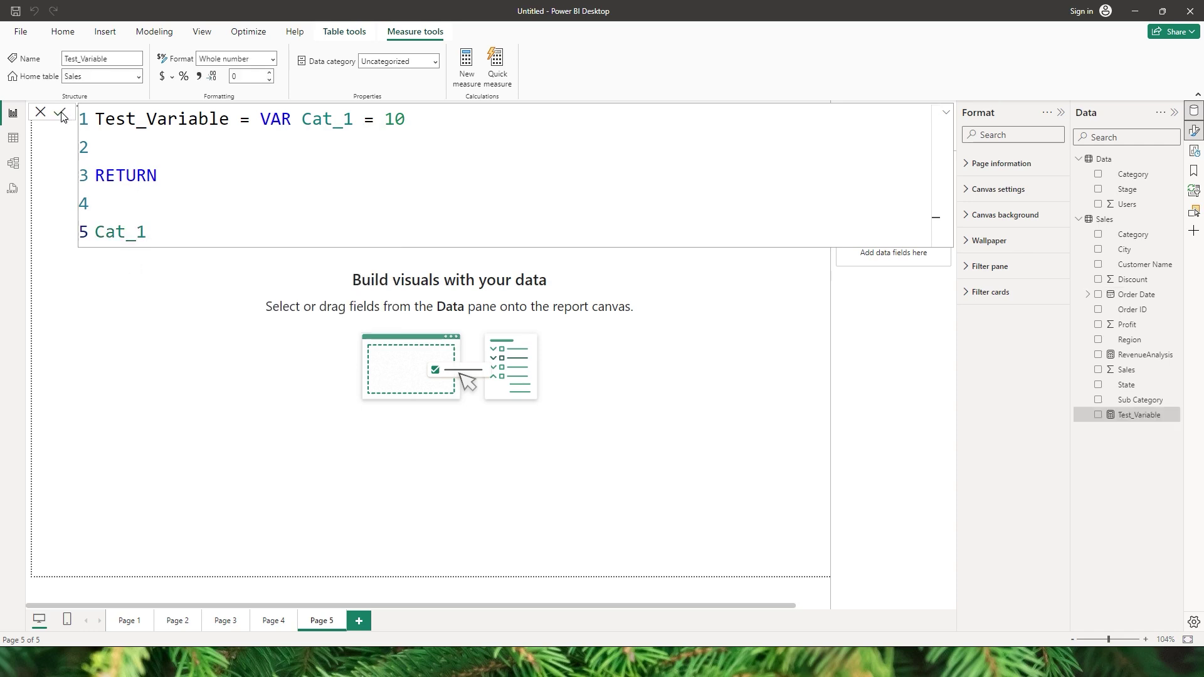
drag(1139, 415, 482, 349)
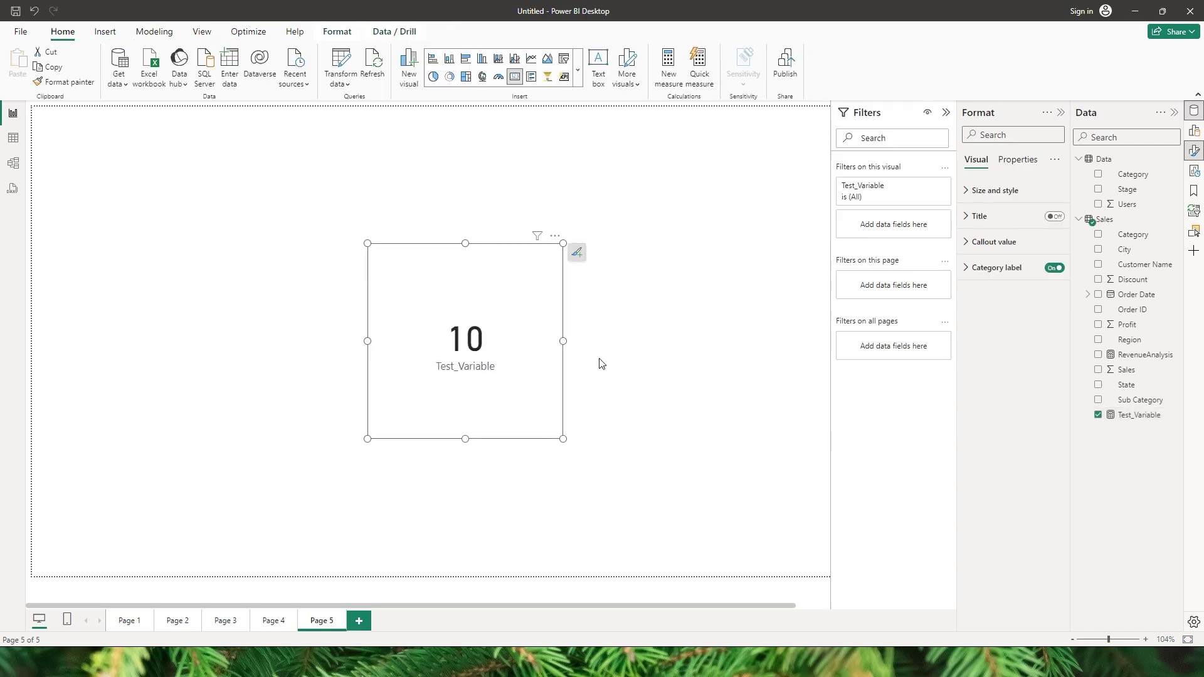
Add a second variable, VAR Cat_2 = 50, on line 2 of the Test_Variable formula by duplicating the first declaration.
click(1153, 421)
double_click(407, 123)
drag(407, 123, 271, 126)
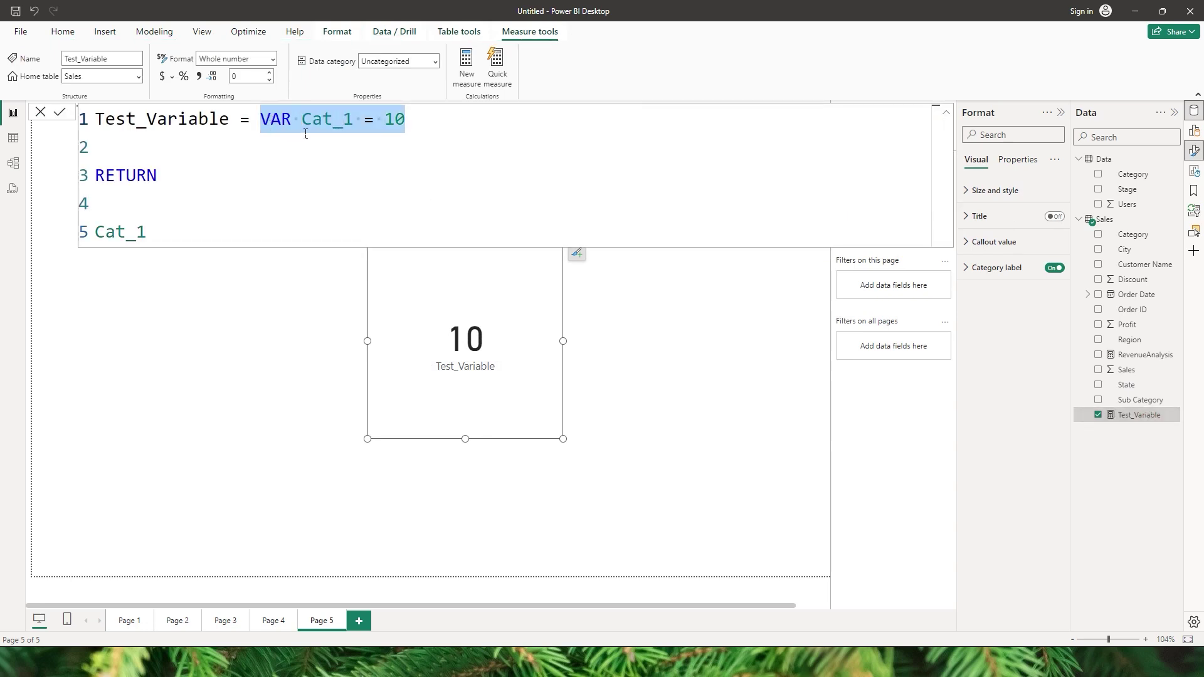
key(ctrl+c)
click(180, 148)
key(ctrl+v)
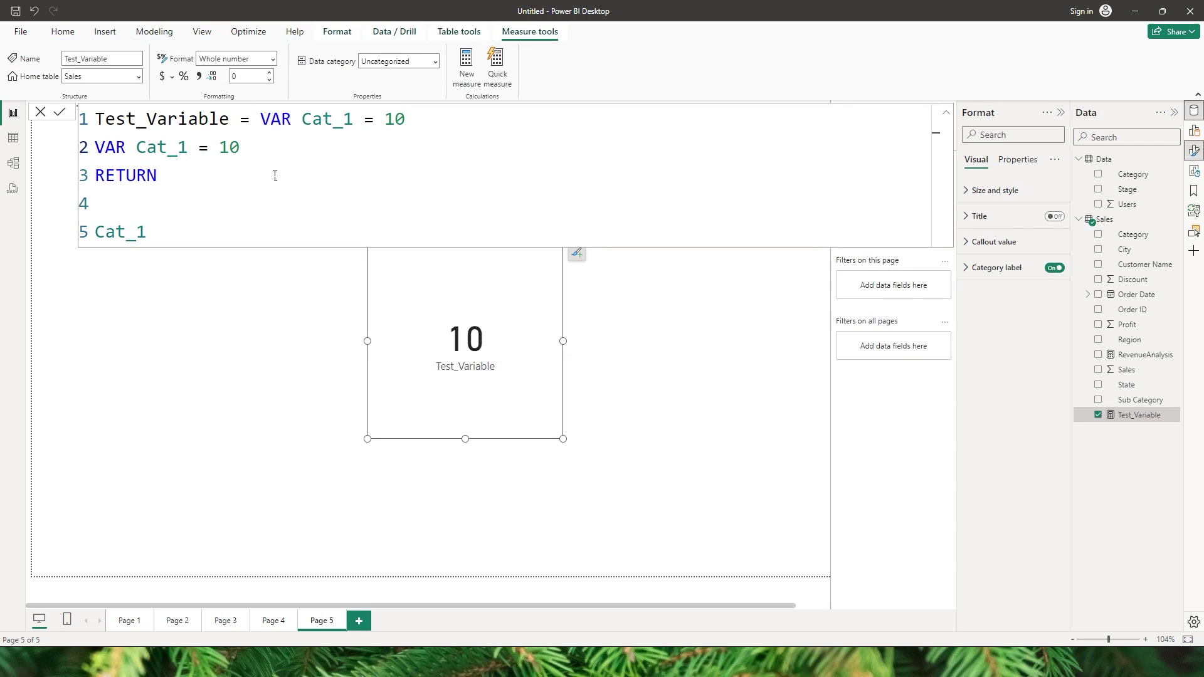
click(189, 148)
key(BackSpace)
text(2)
double_click(225, 154)
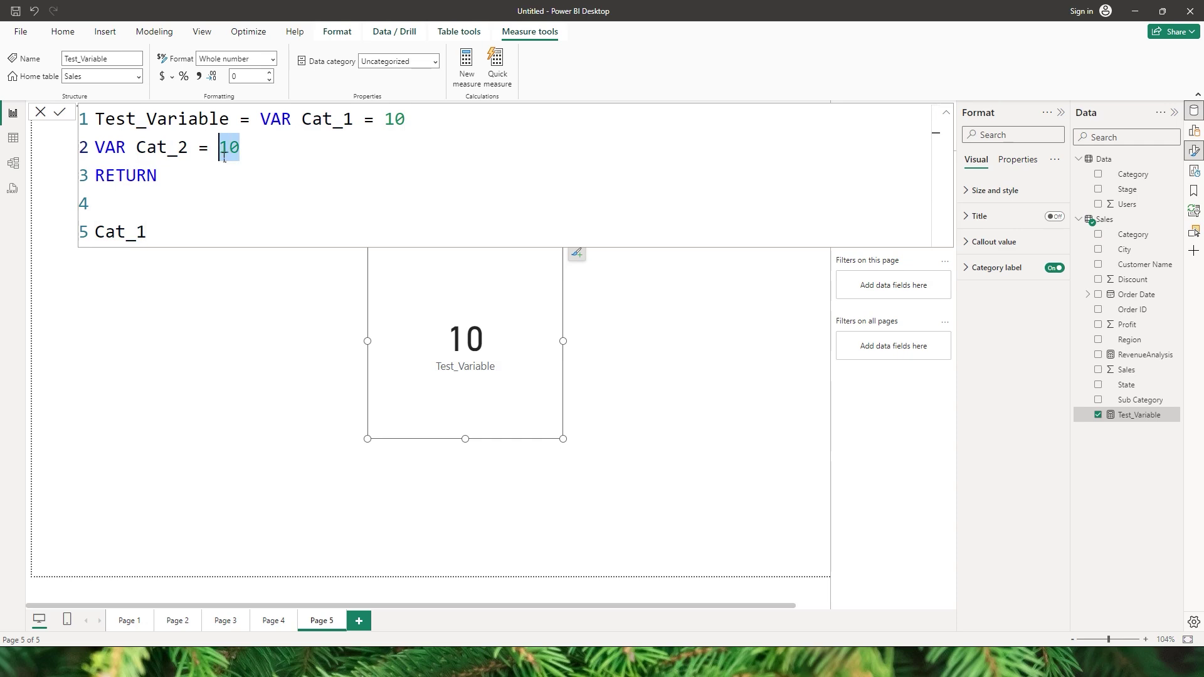
text(50)
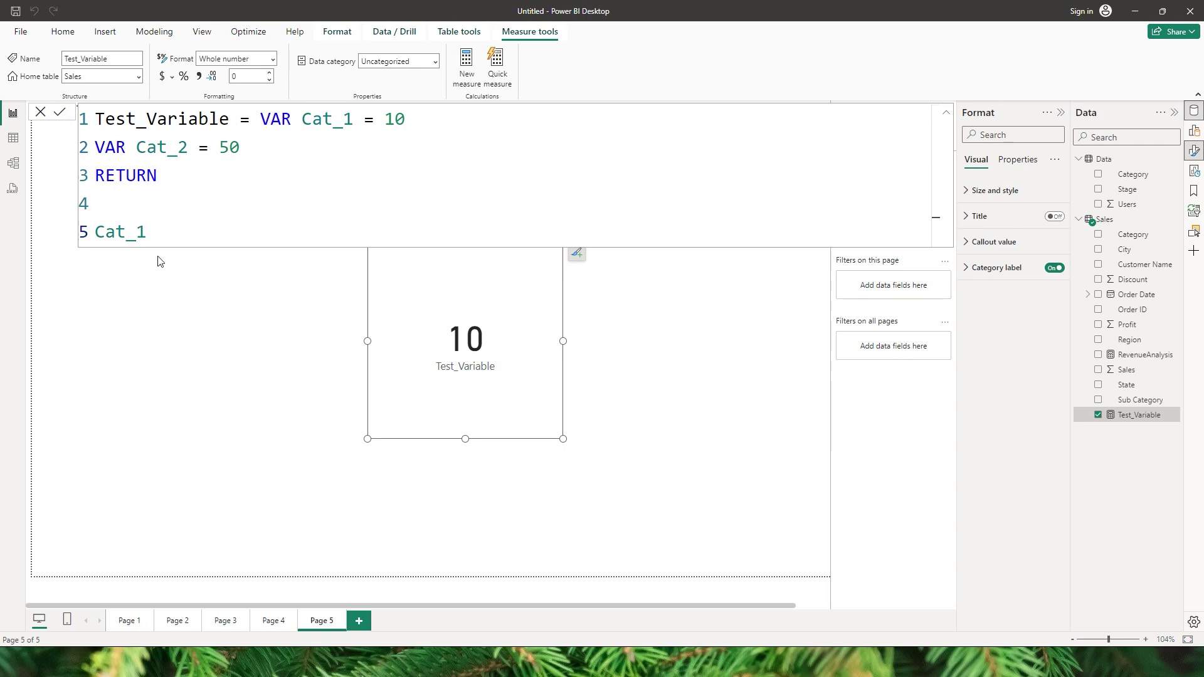
Change the returned variable in Test_Variable to Cat_2 and commit the formula.
drag(161, 237, 105, 241)
click(149, 235)
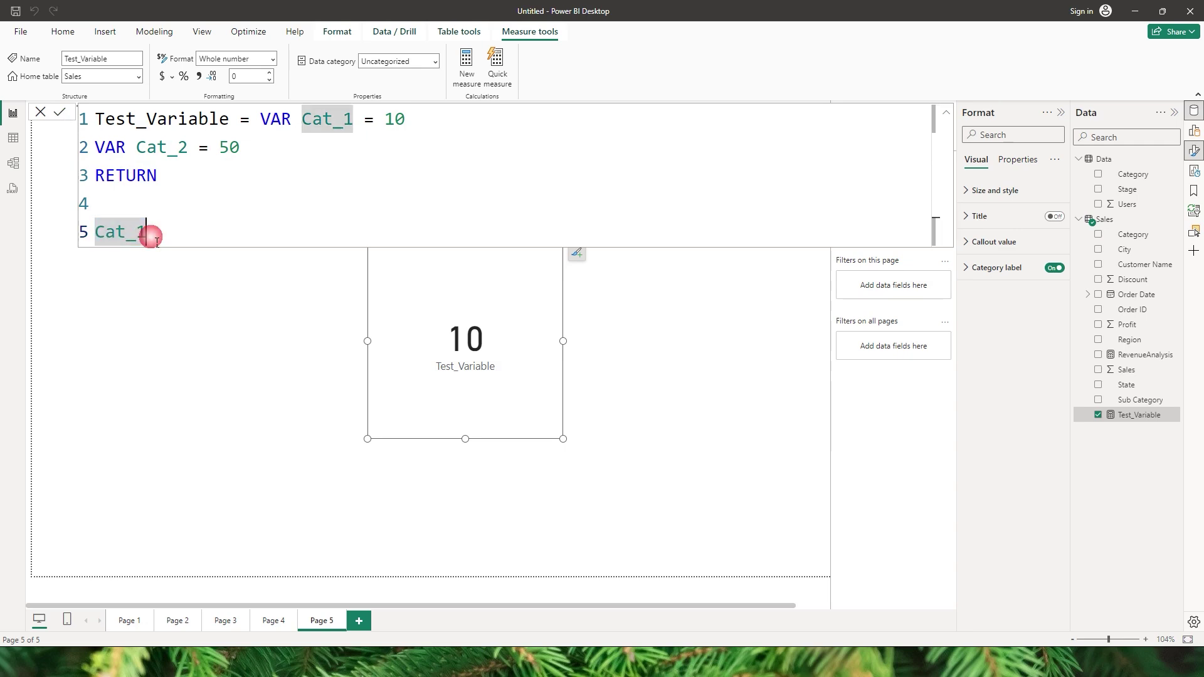
mouse_move(406, 119)
mouse_down()
mouse_move(377, 120)
mouse_move(391, 129)
mouse_up()
click(169, 237)
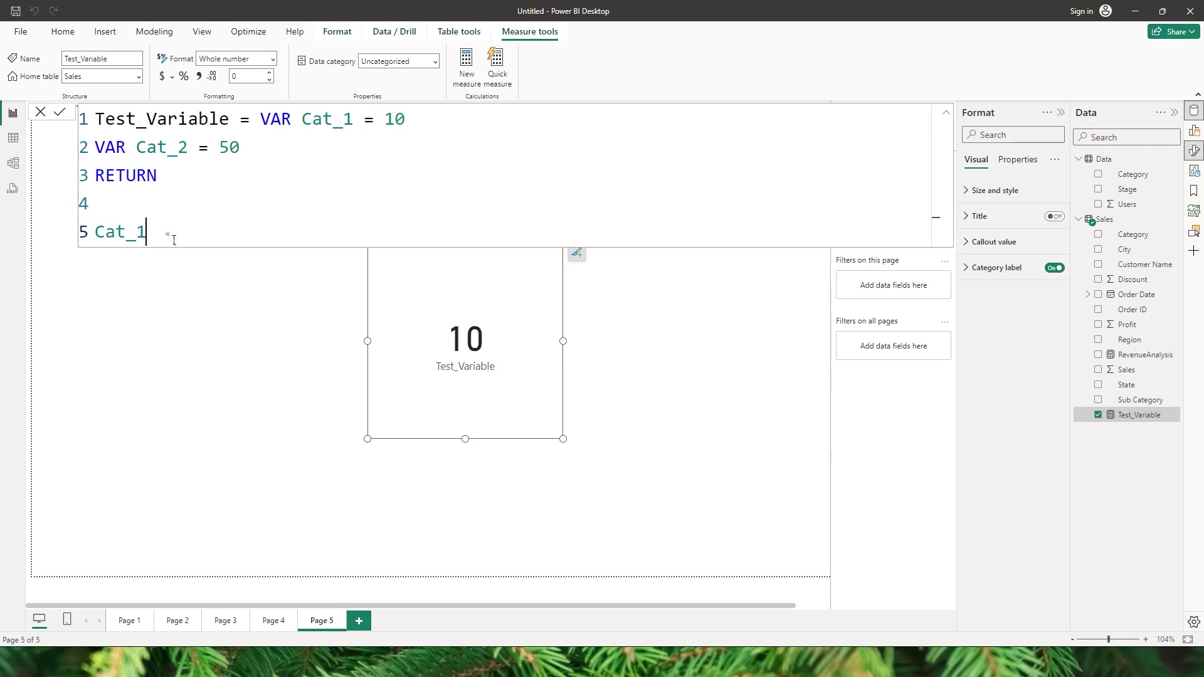
key(BackSpace)
text(2)
key(Escape)
click(60, 112)
Change the returned expression in Test_Variable to Cat_1 + Cat_2 and commit the formula.
key(Home)
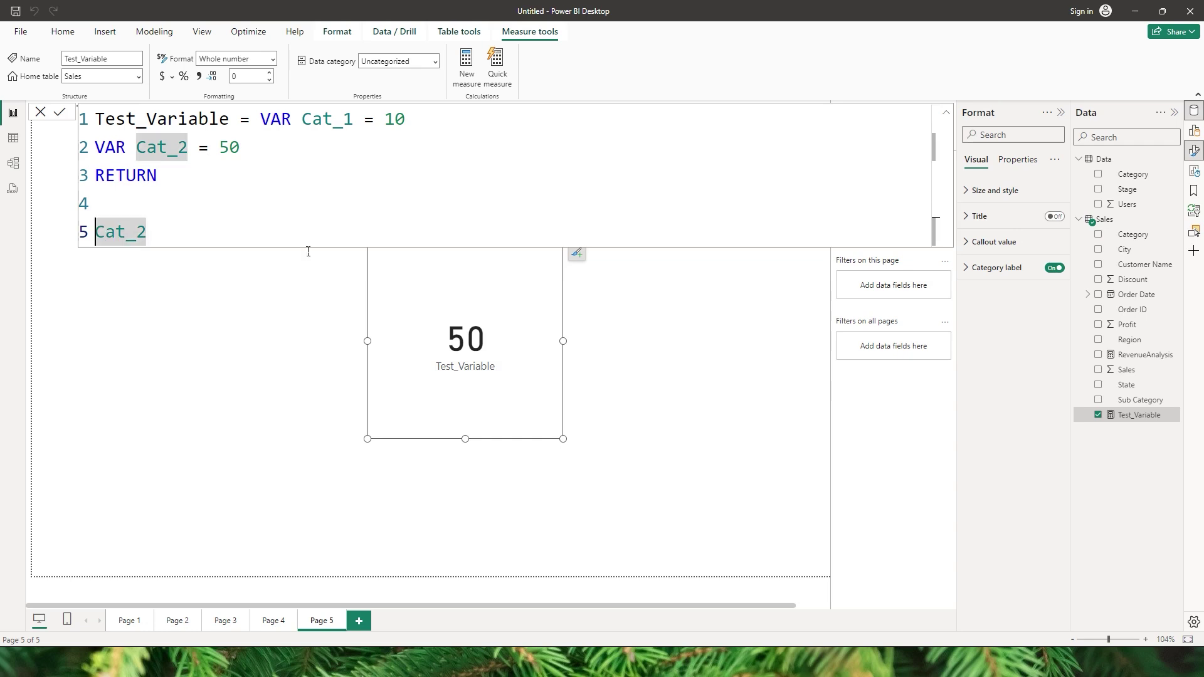
text(Cat)
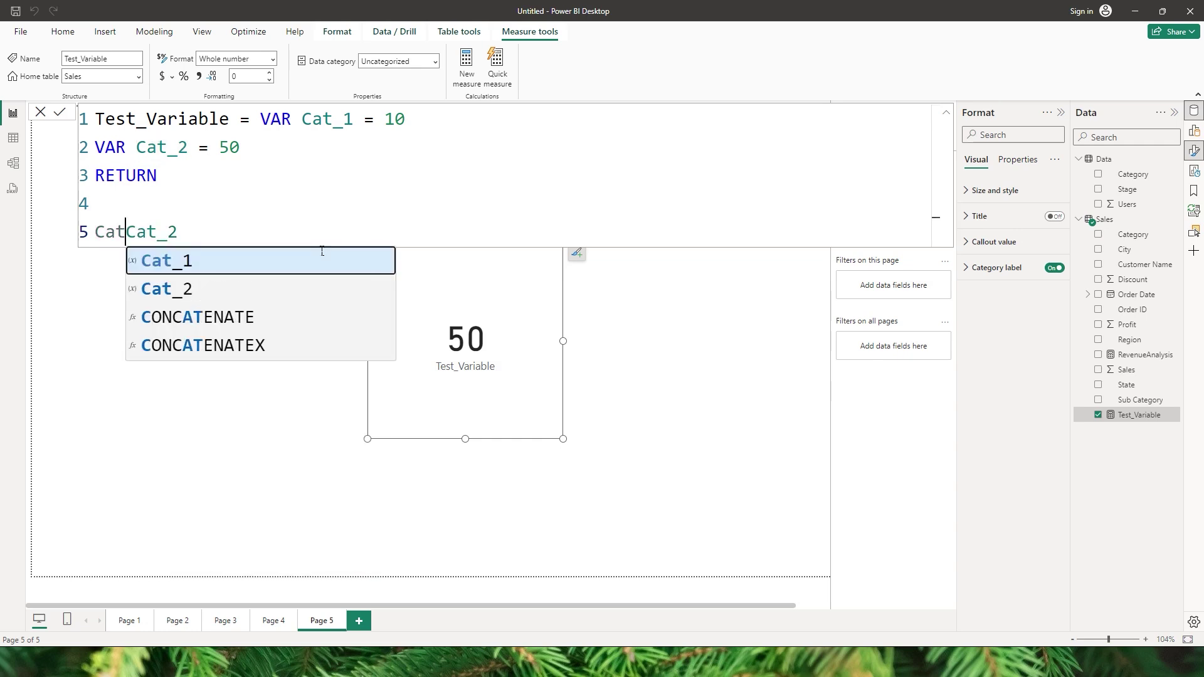
key(Tab)
text(+)
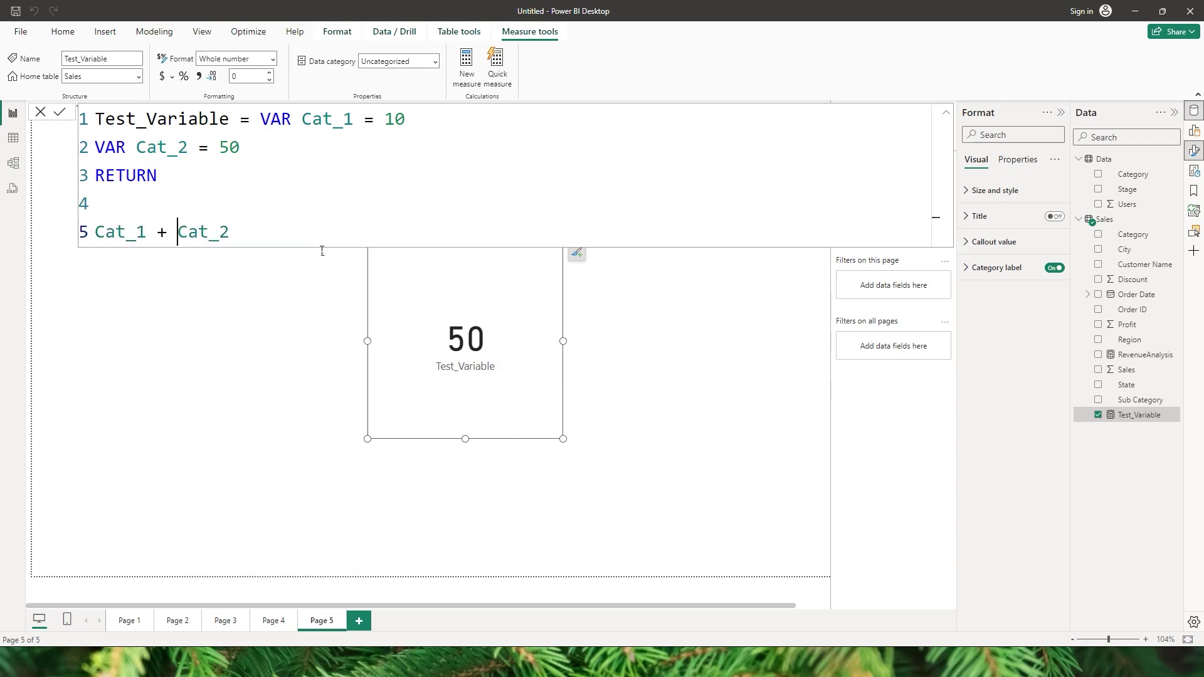
click(59, 112)
click(396, 232)
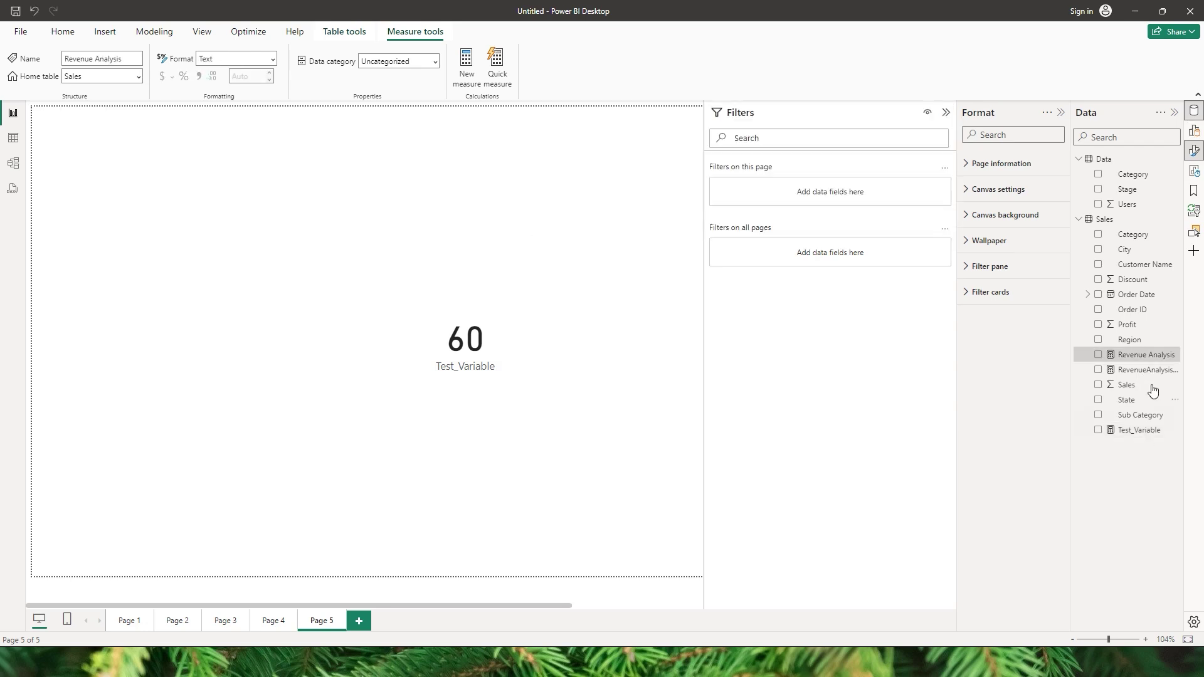
Open the Revenue Analysis measure and examine the conditions and result labels of its SWITCH formula.
click(1143, 362)
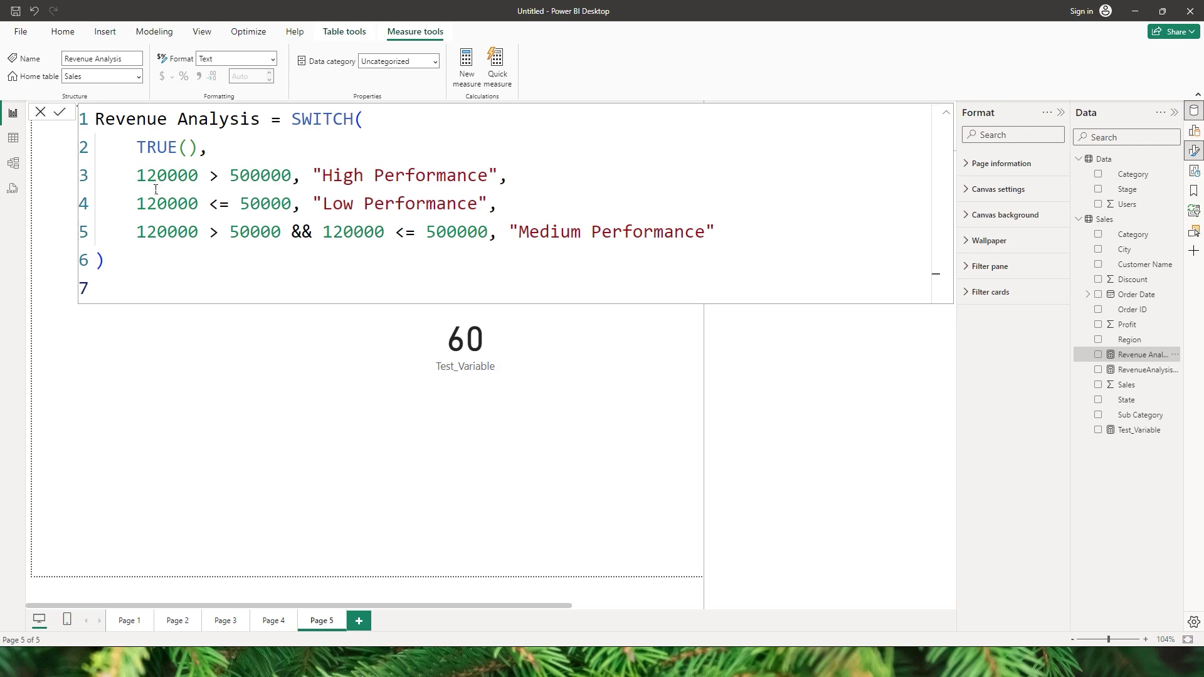
drag(136, 181, 205, 185)
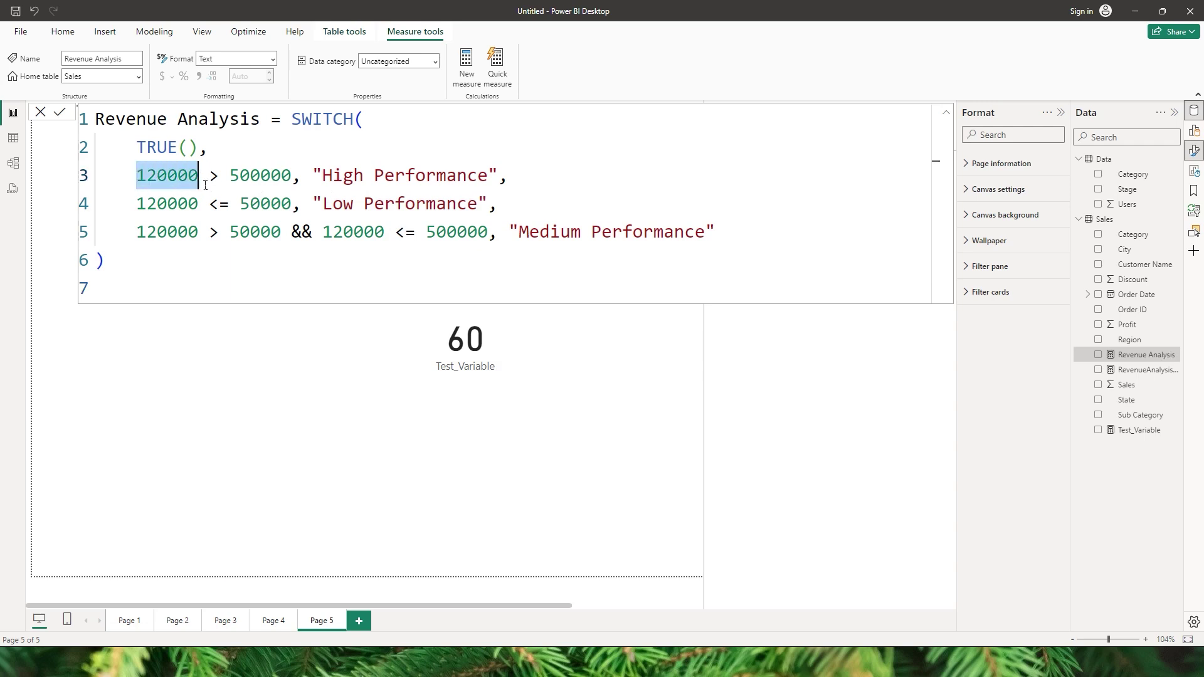
click(209, 269)
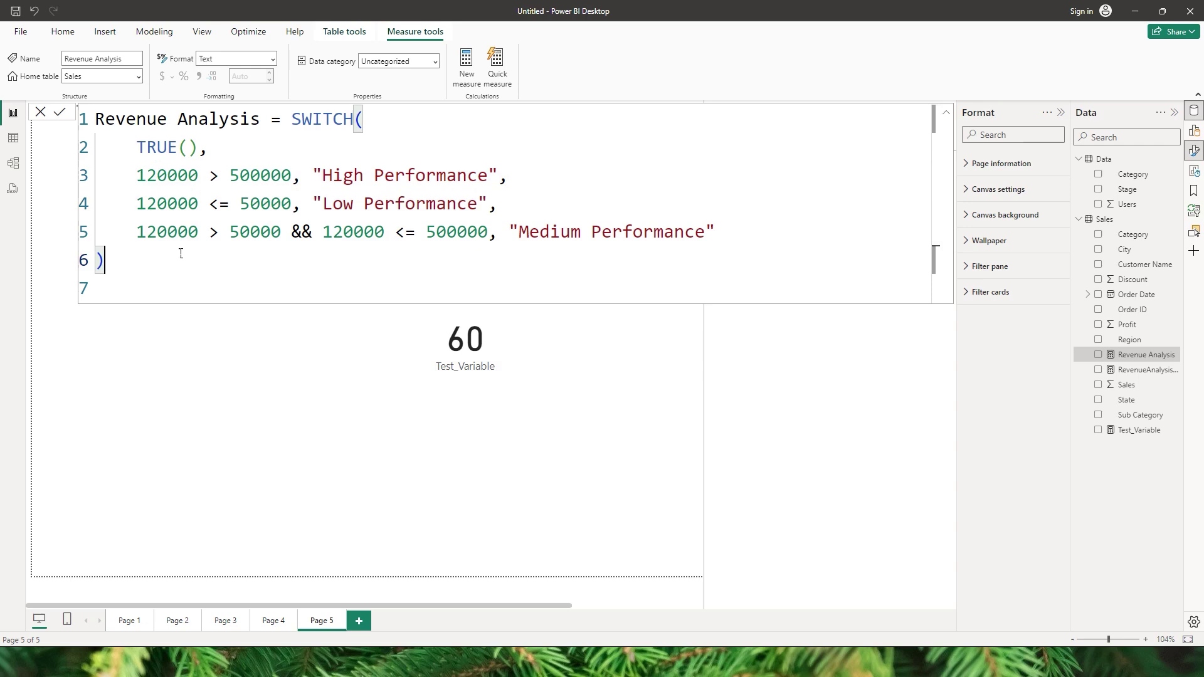
drag(136, 180, 499, 180)
click(229, 180)
click(316, 182)
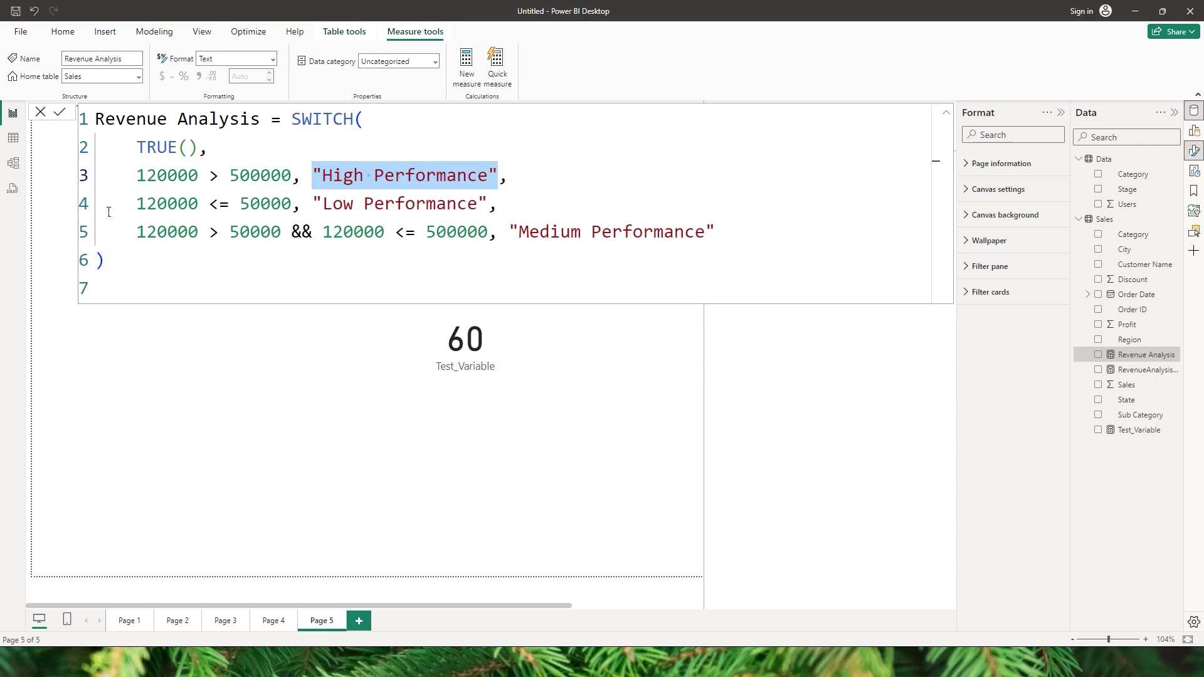
drag(137, 209, 199, 209)
click(264, 209)
click(416, 208)
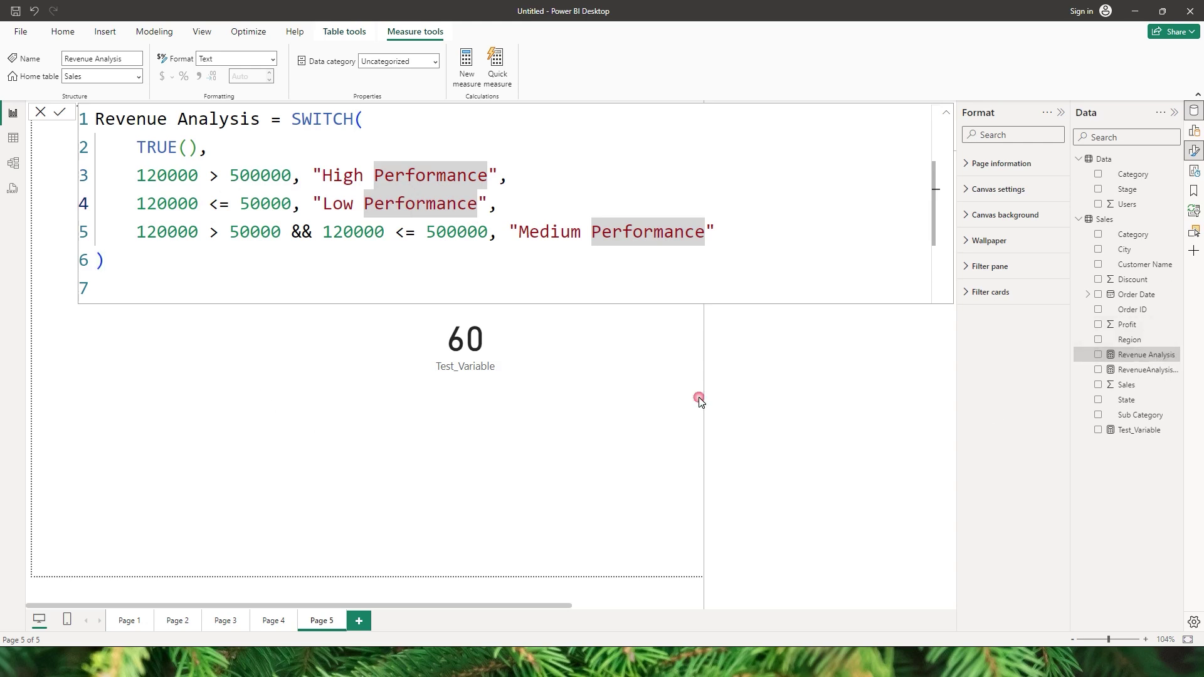
Place the Revenue Analysis measure on the report canvas beside the Test_Variable card.
click(1158, 363)
drag(1157, 363, 246, 397)
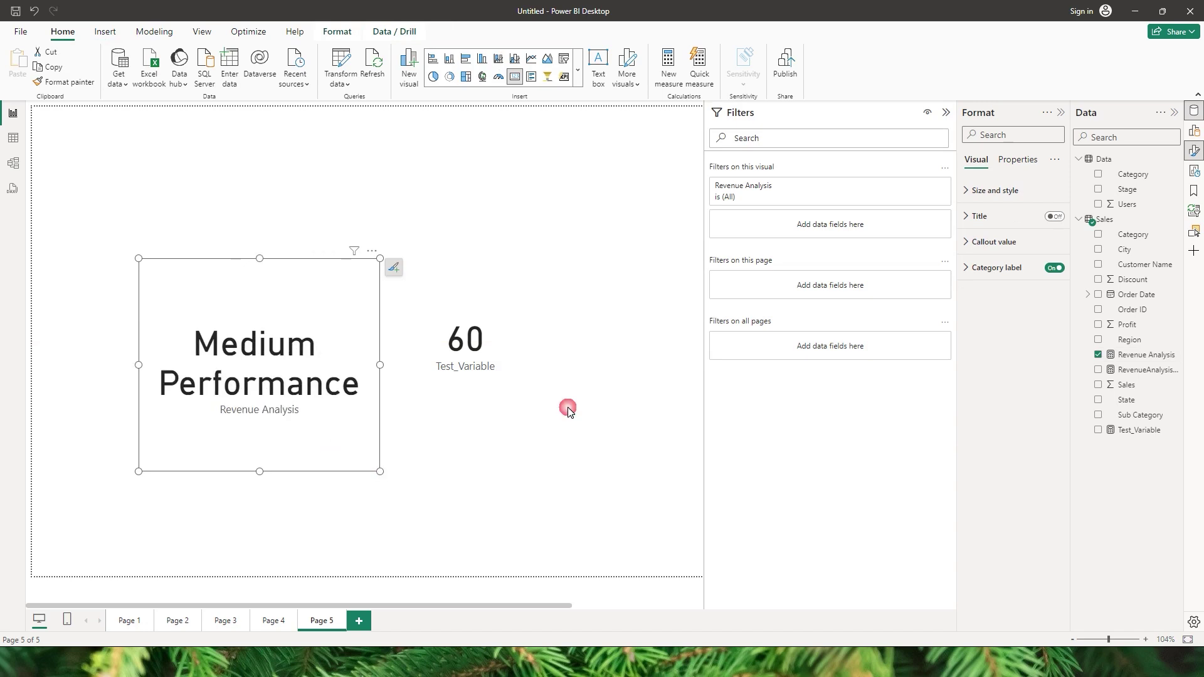
In the Revenue Analysis formula, set the compared revenue value in the High Performance condition to 600000.
click(1136, 356)
double_click(198, 177)
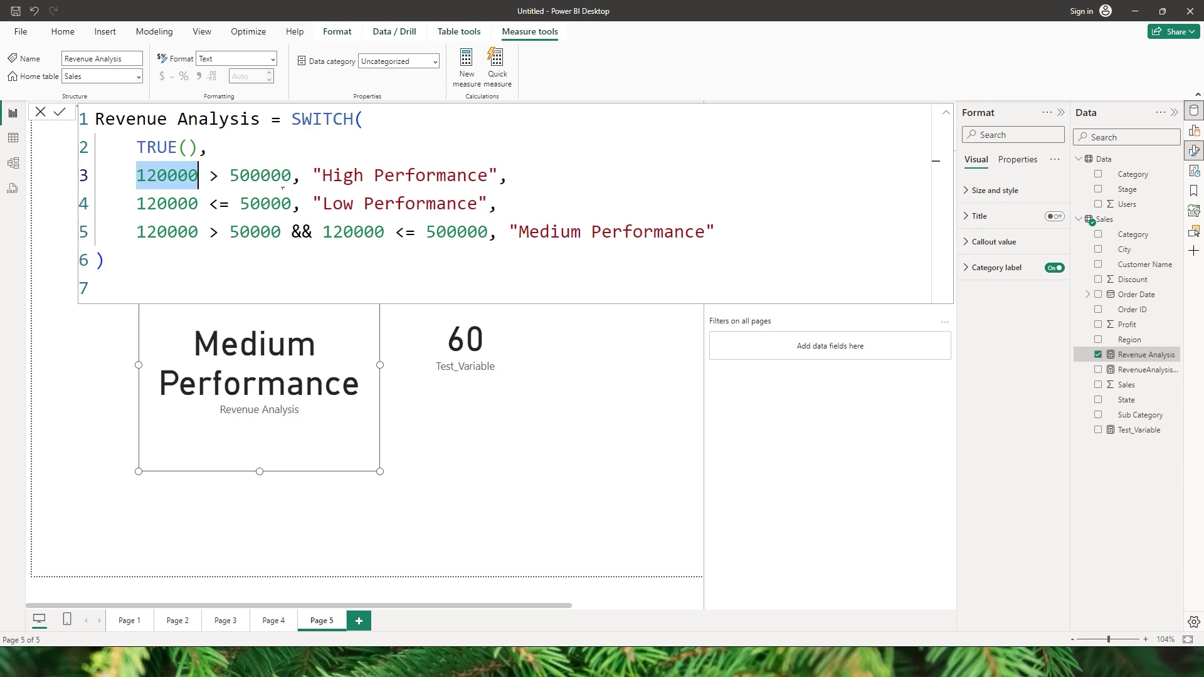
double_click(263, 178)
key(ctrl+c)
double_click(167, 177)
key(ctrl+v)
click(148, 177)
key(BackSpace)
text(6)
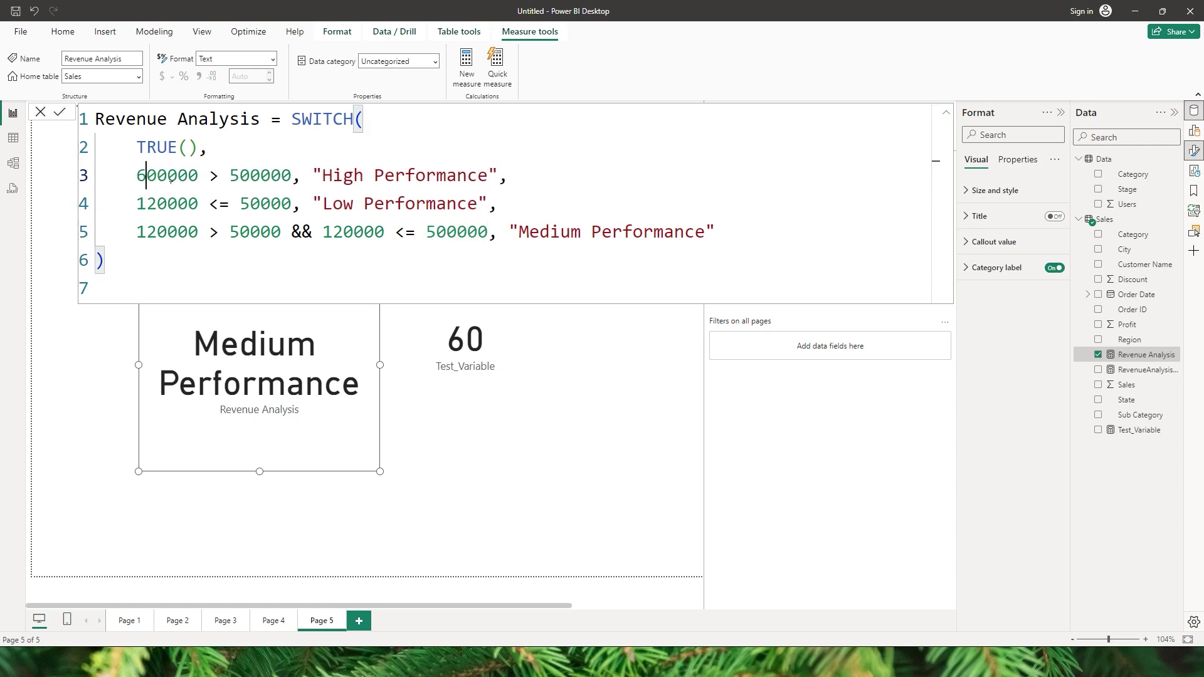
Replace the compared revenue values in the Low Performance and Medium Performance conditions with 600000.
double_click(167, 180)
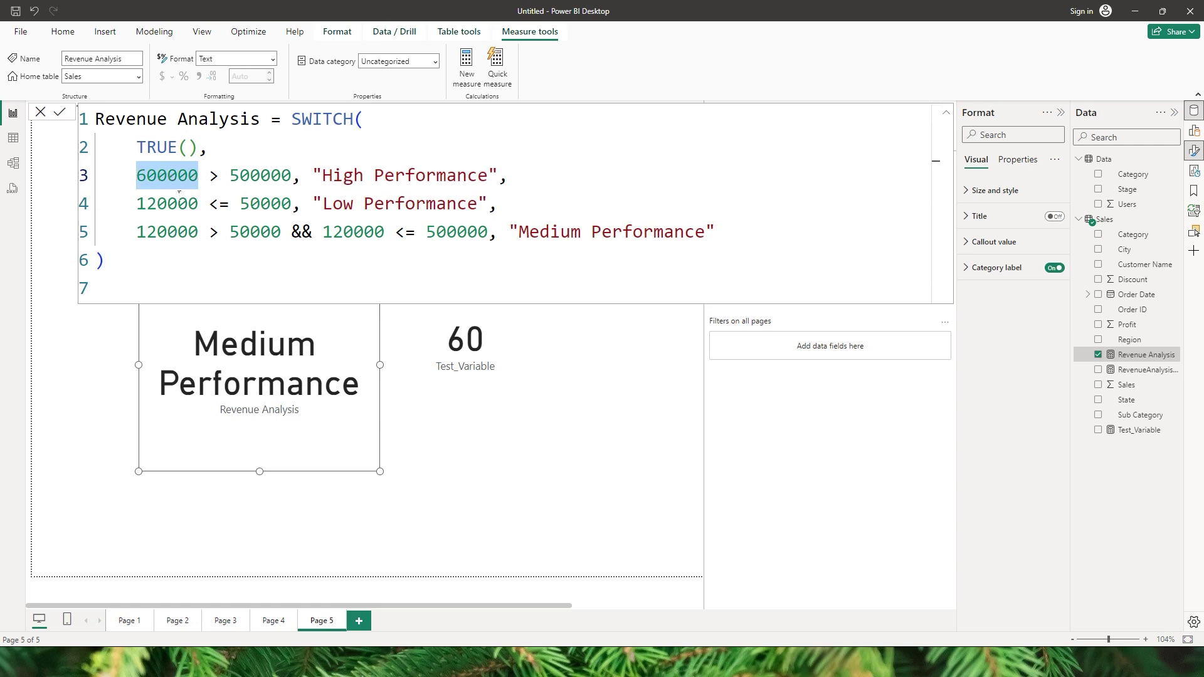
key(ctrl+c)
double_click(167, 204)
key(ctrl+v)
double_click(166, 233)
key(ctrl+v)
double_click(350, 233)
key(ctrl+v)
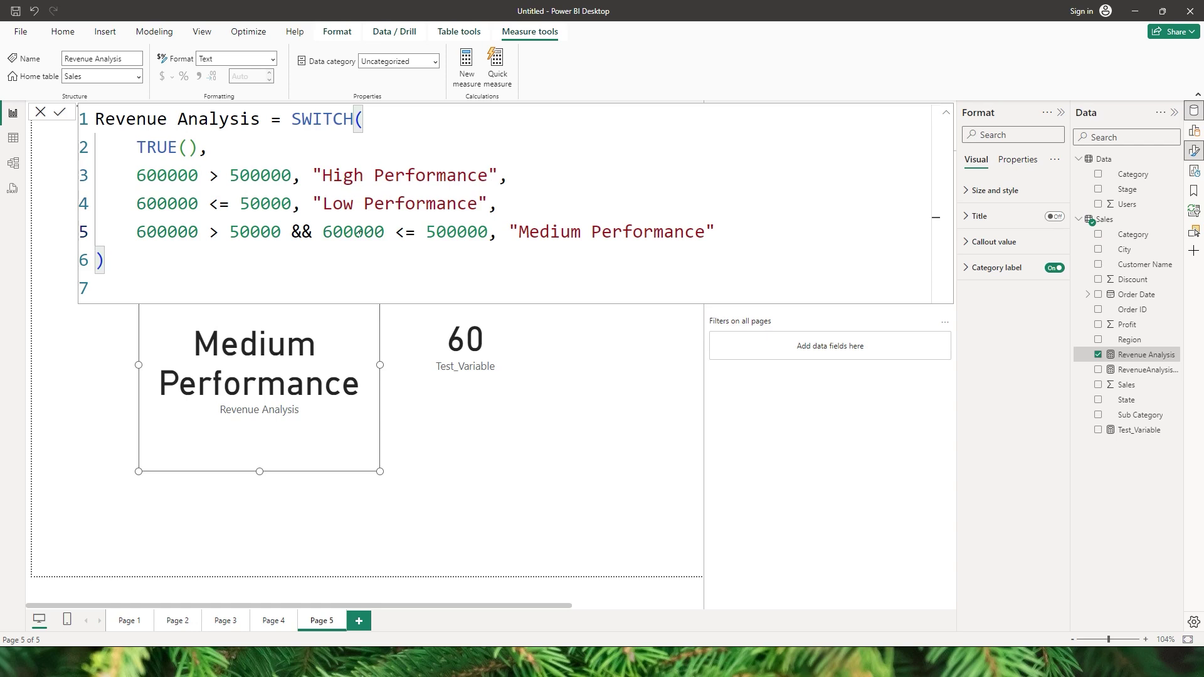
Apply the edited Revenue Analysis formula.
click(59, 113)
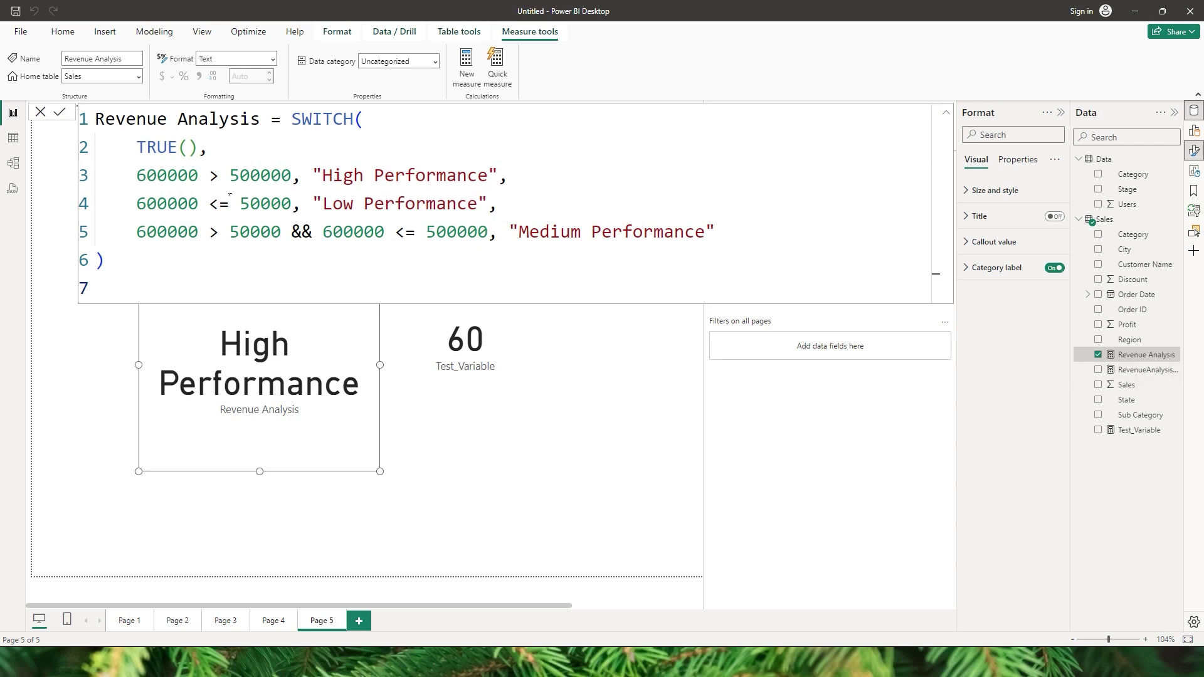
Open the RevenueAnalysis_Var measure and examine the values assigned to BaseRevenue, HighThreshold and LowThreshold.
click(1136, 370)
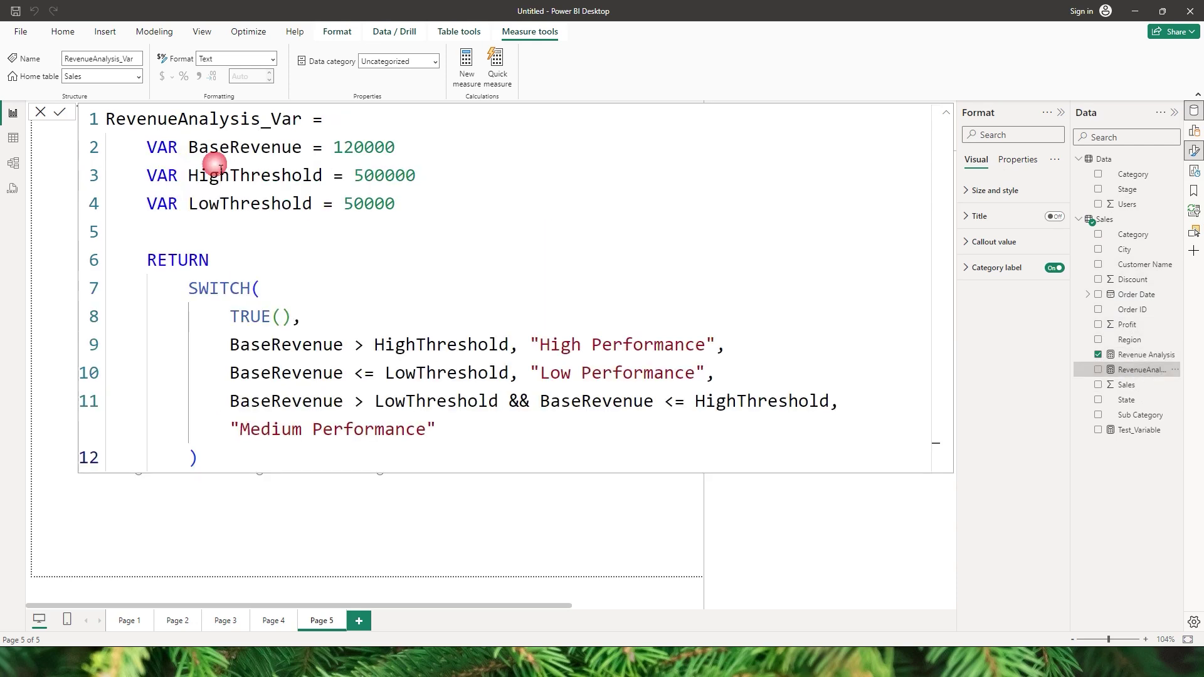
click(420, 278)
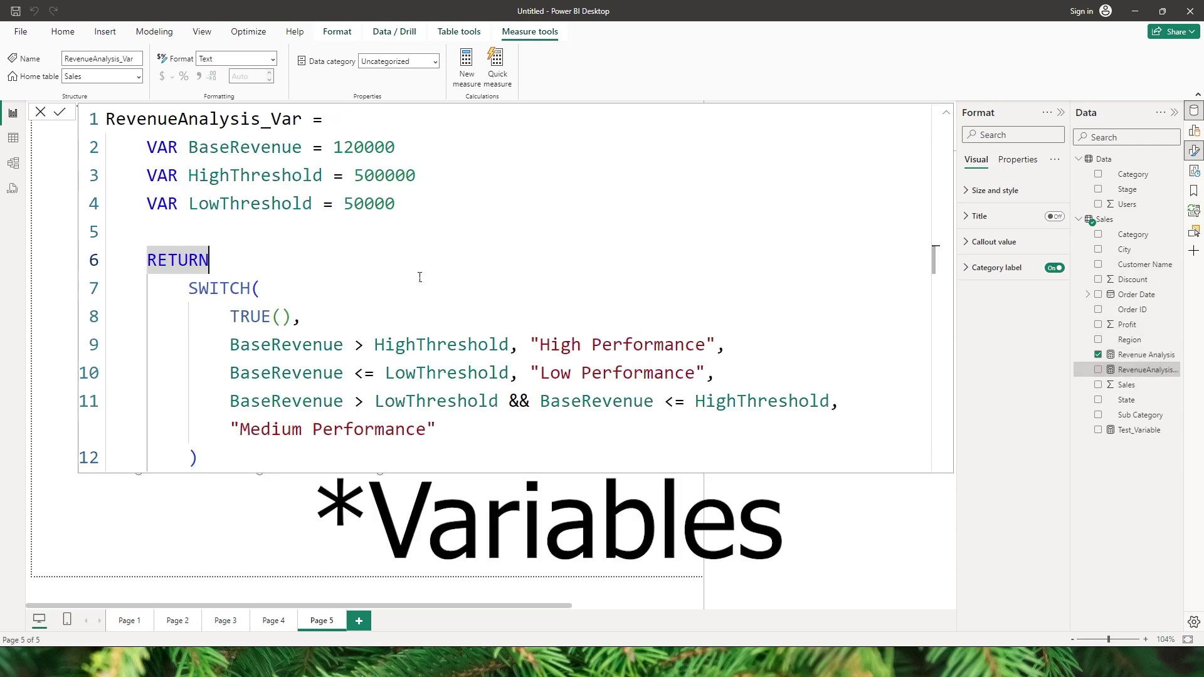
drag(404, 153, 344, 151)
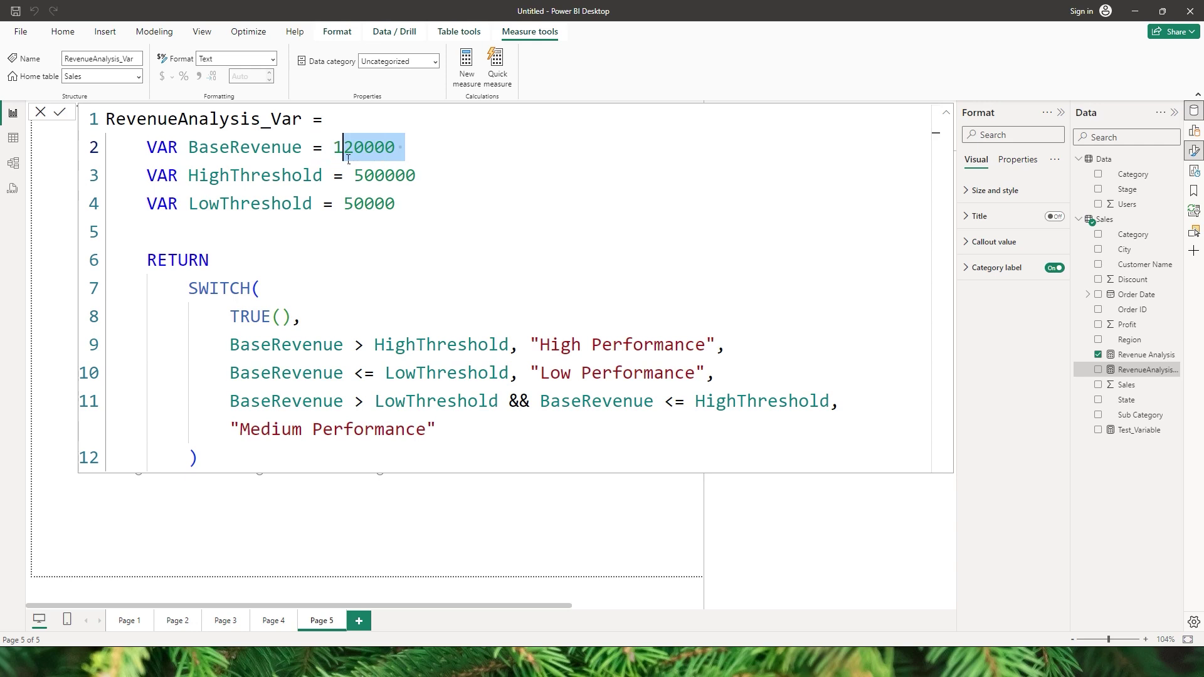
drag(435, 175, 344, 175)
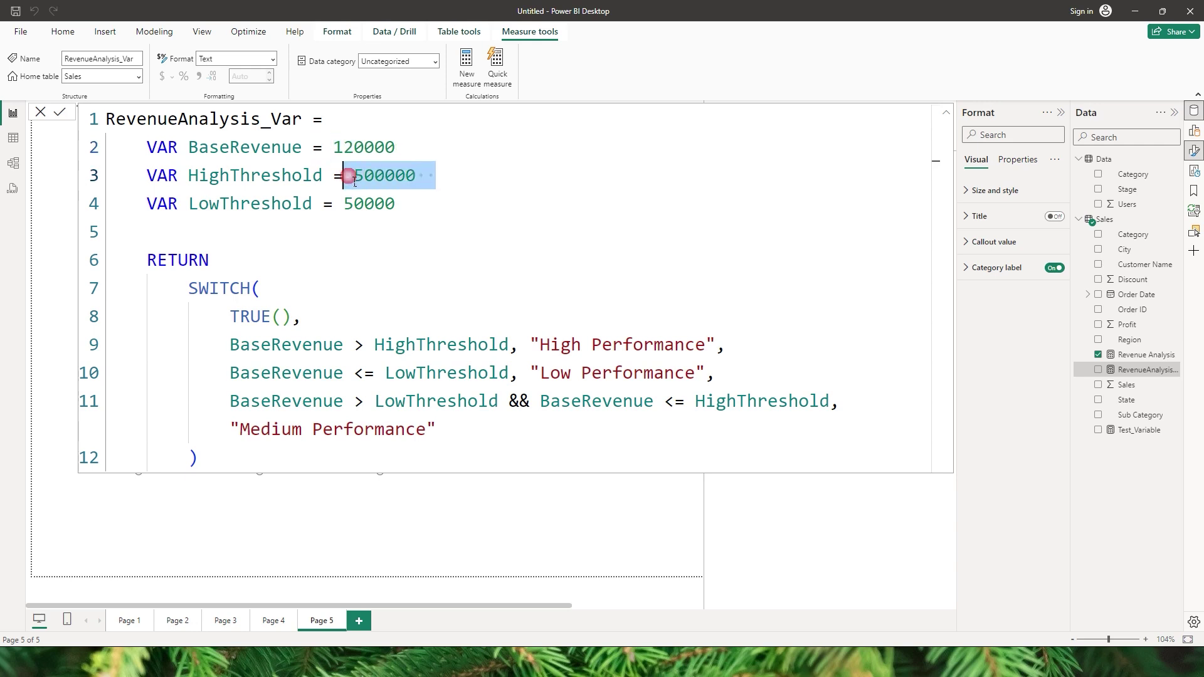
click(406, 205)
drag(409, 211, 344, 205)
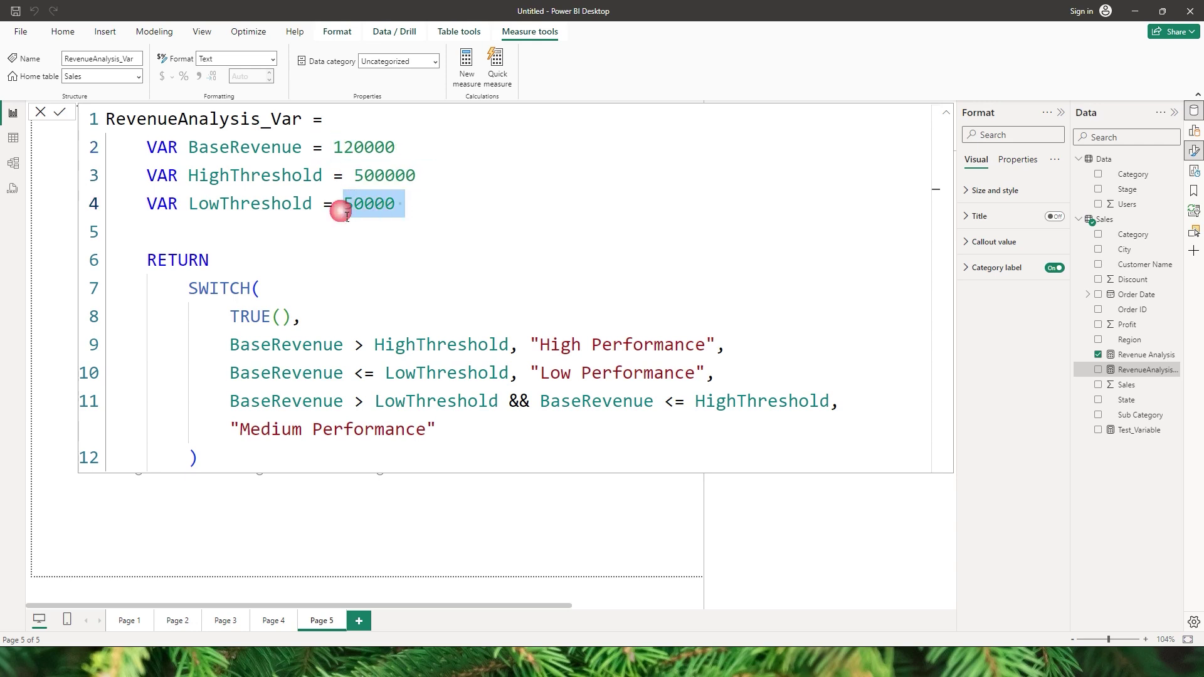
click(348, 317)
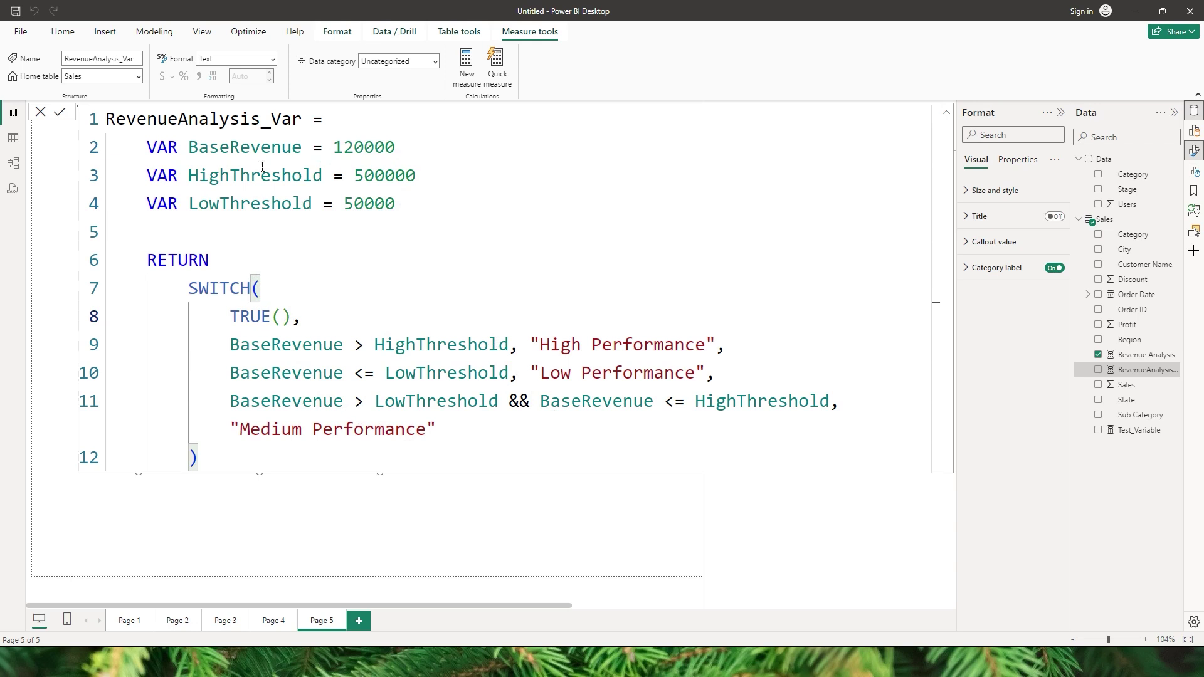
drag(415, 148, 188, 157)
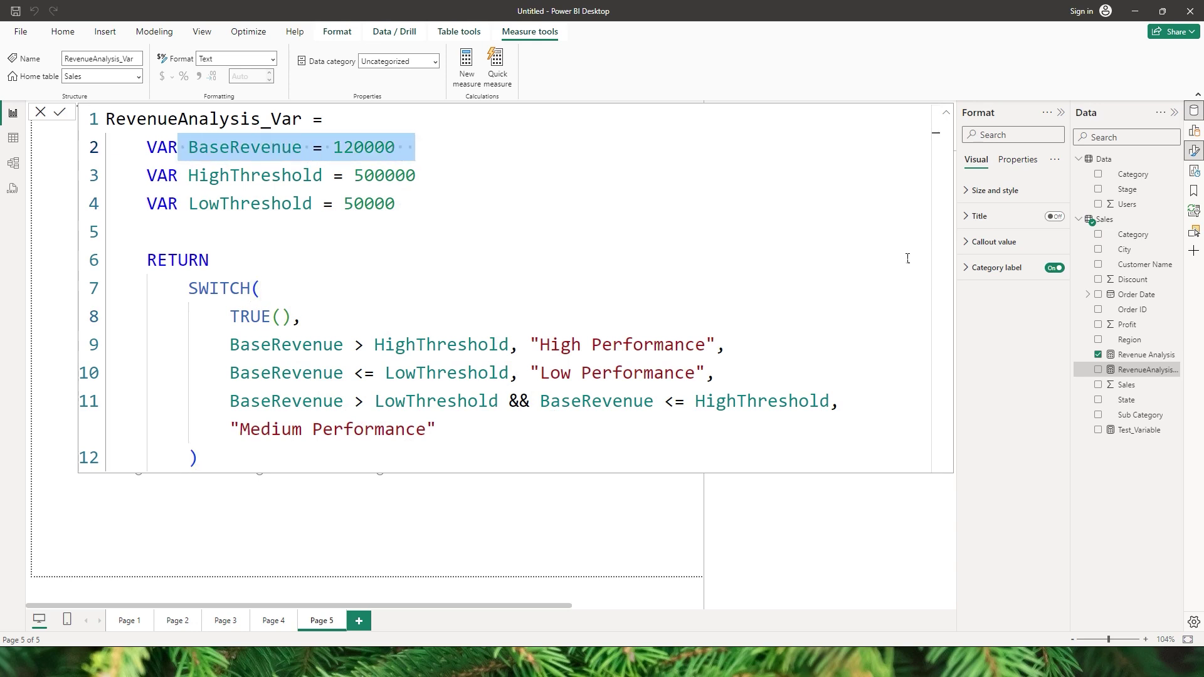
Compare the hard-coded revenue value in Revenue Analysis with the variable declarations in RevenueAnalysis_Var.
click(1145, 355)
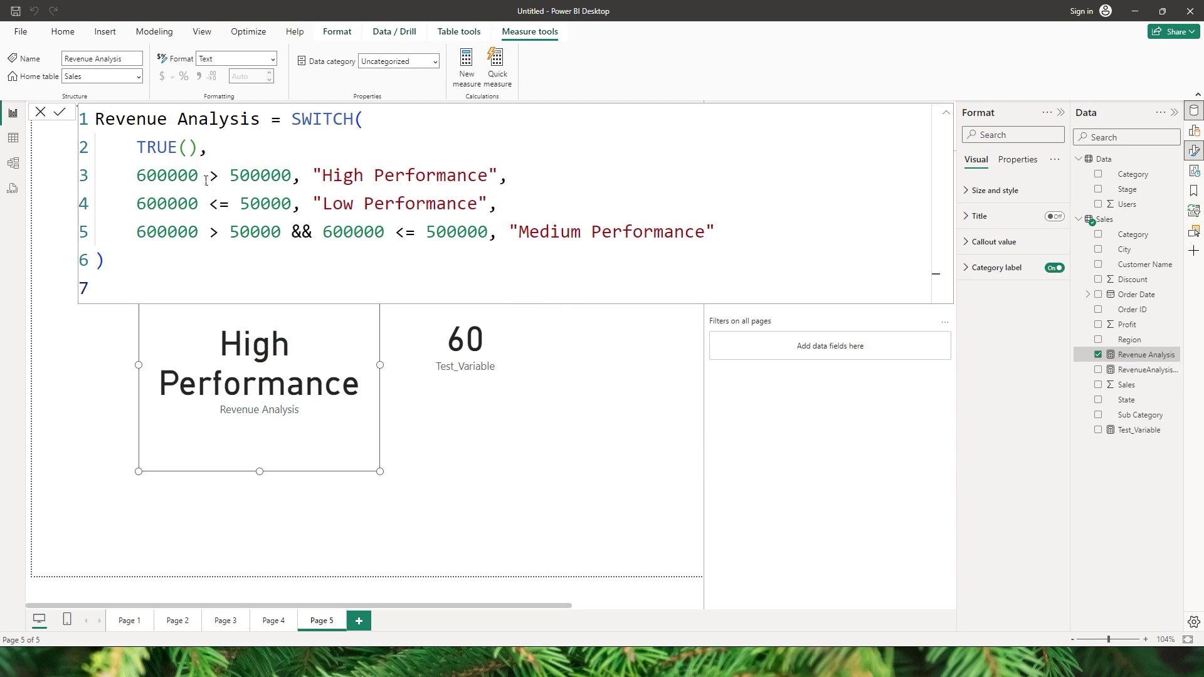
drag(206, 181, 136, 176)
click(1134, 373)
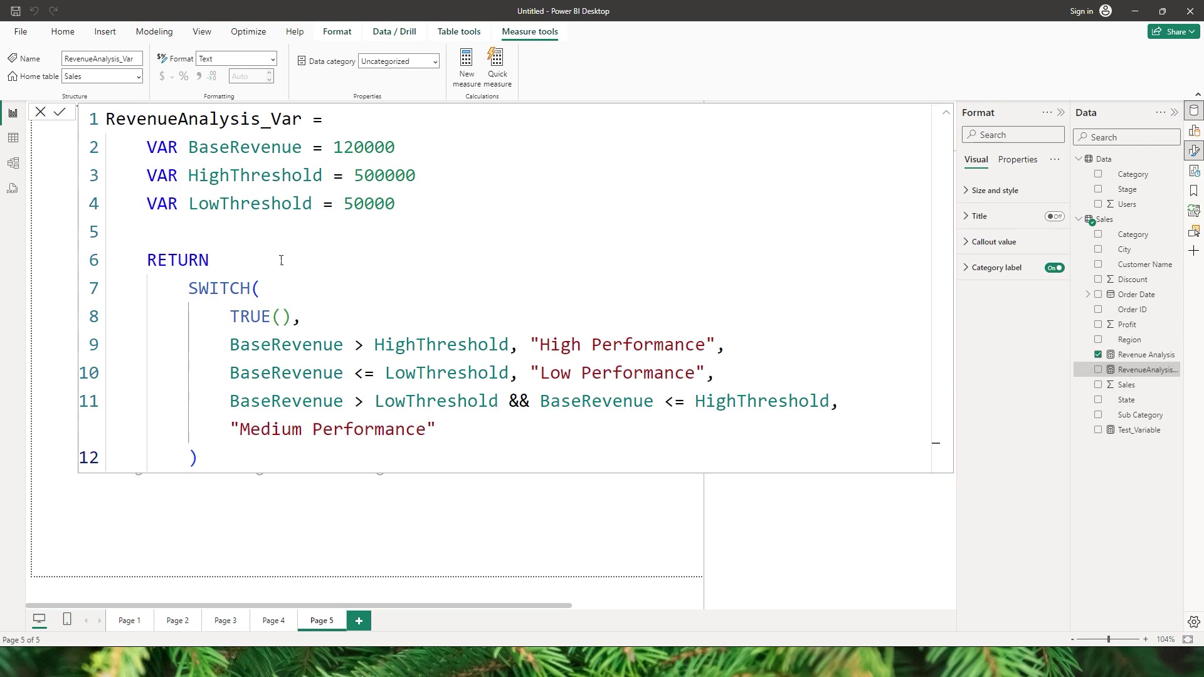
drag(413, 154, 189, 155)
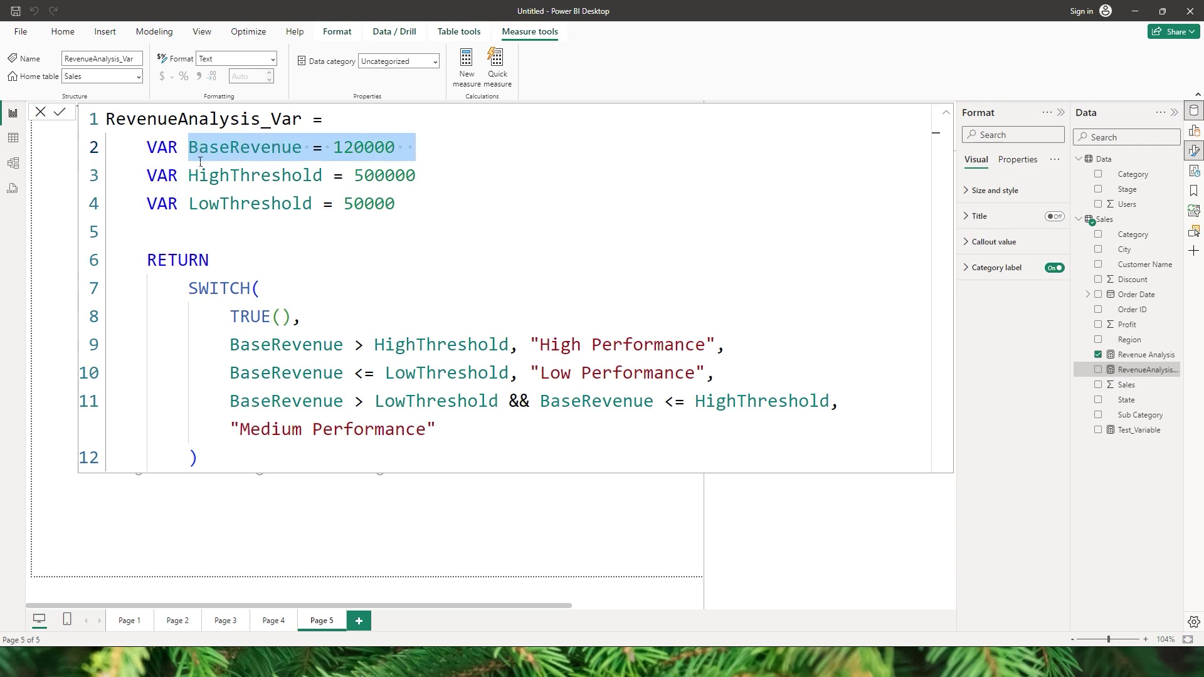
drag(424, 178, 203, 186)
drag(405, 204, 198, 214)
click(336, 249)
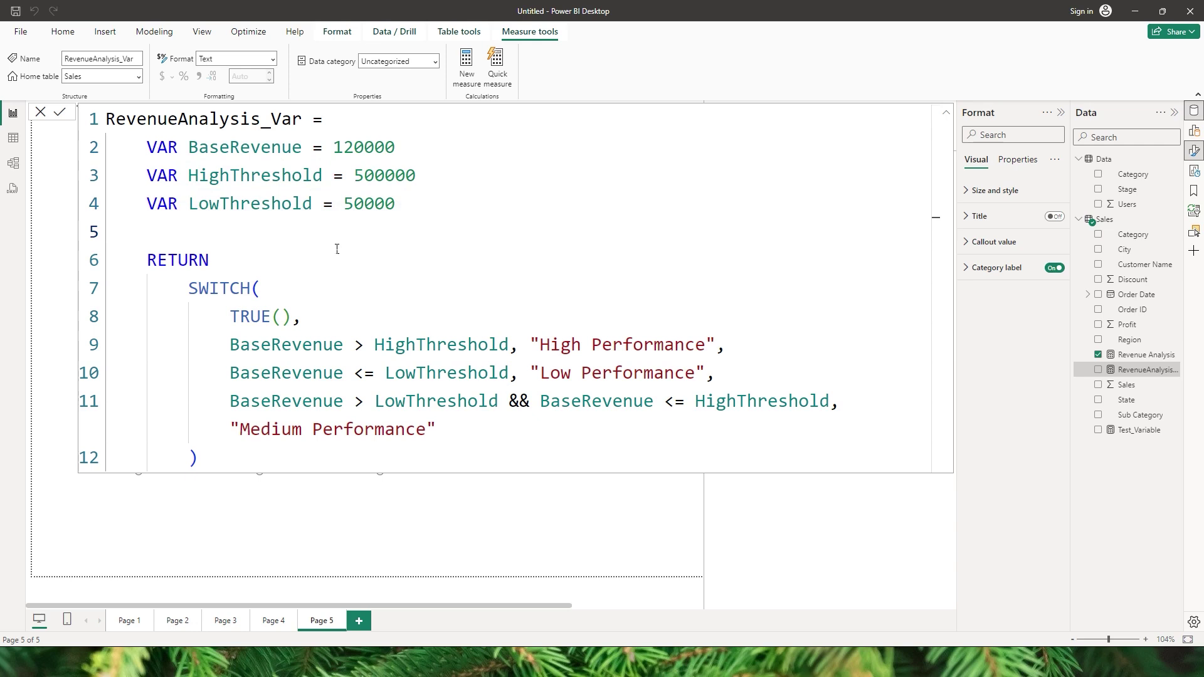
Set the BaseRevenue variable in the RevenueAnalysis_Var formula to 600000.
drag(403, 150, 347, 157)
double_click(385, 175)
key(shift+Left)
key(ctrl+v)
click(347, 157)
key(BackSpace)
text(6)
key(ctrl+End)
Review the BaseRevenue declaration, apply the RevenueAnalysis_Var formula and return to the report canvas.
drag(416, 156, 196, 153)
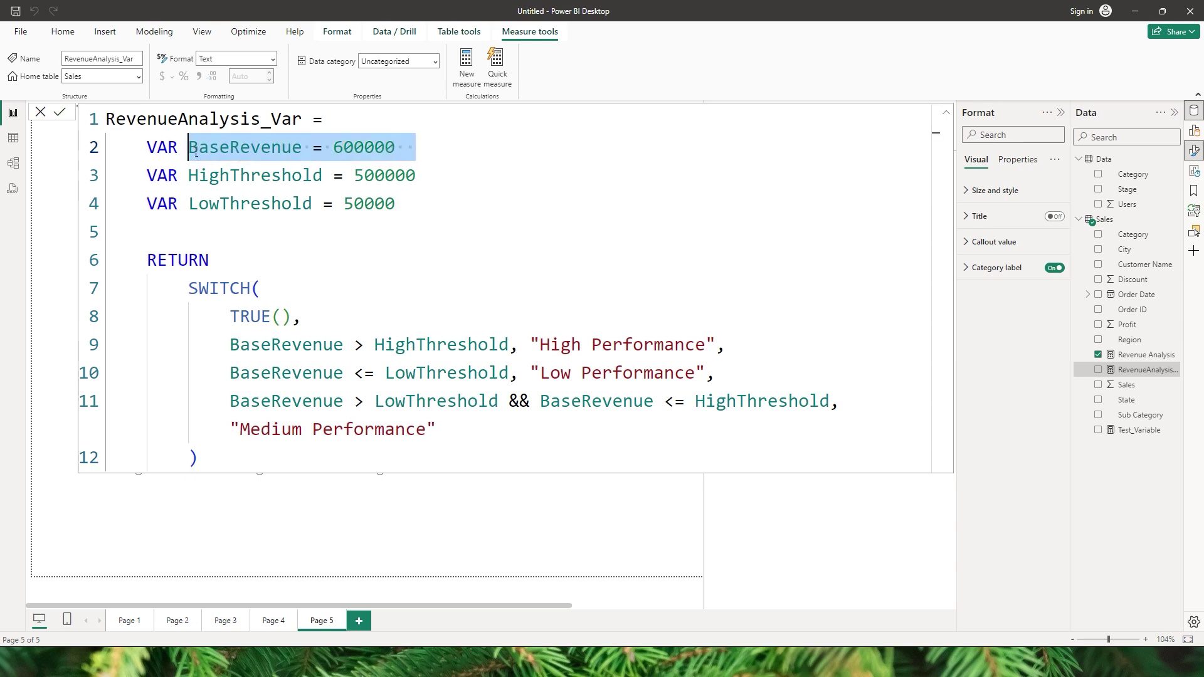
click(347, 148)
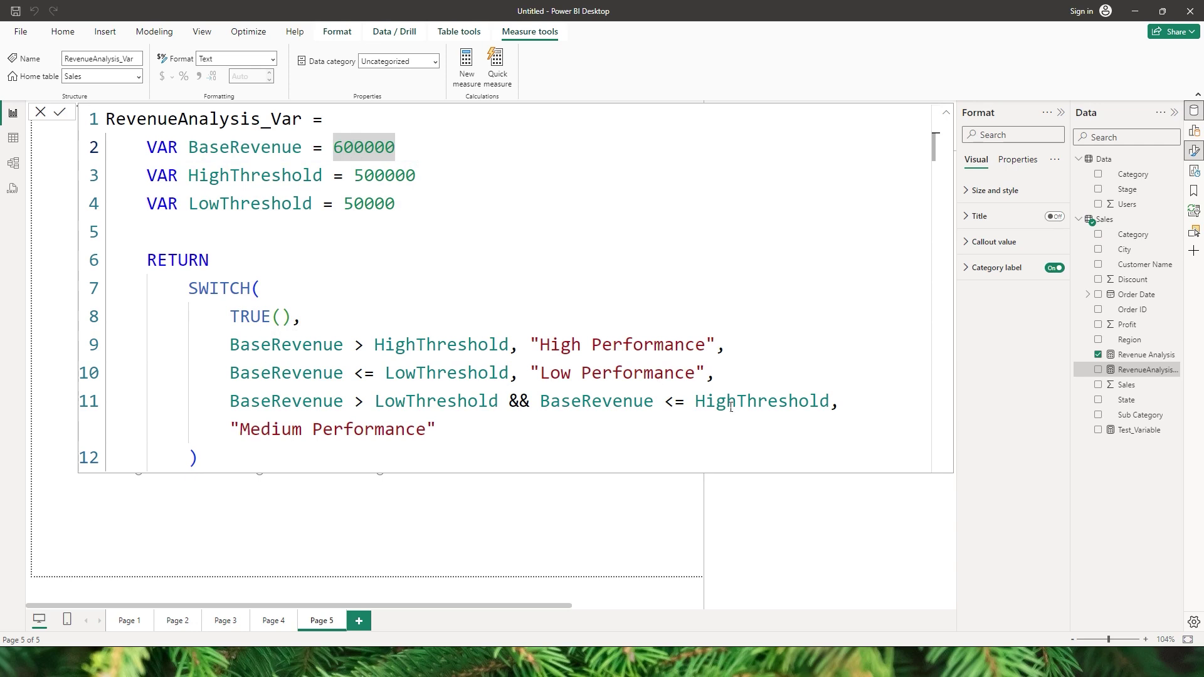
drag(303, 155, 194, 154)
drag(466, 153, 338, 156)
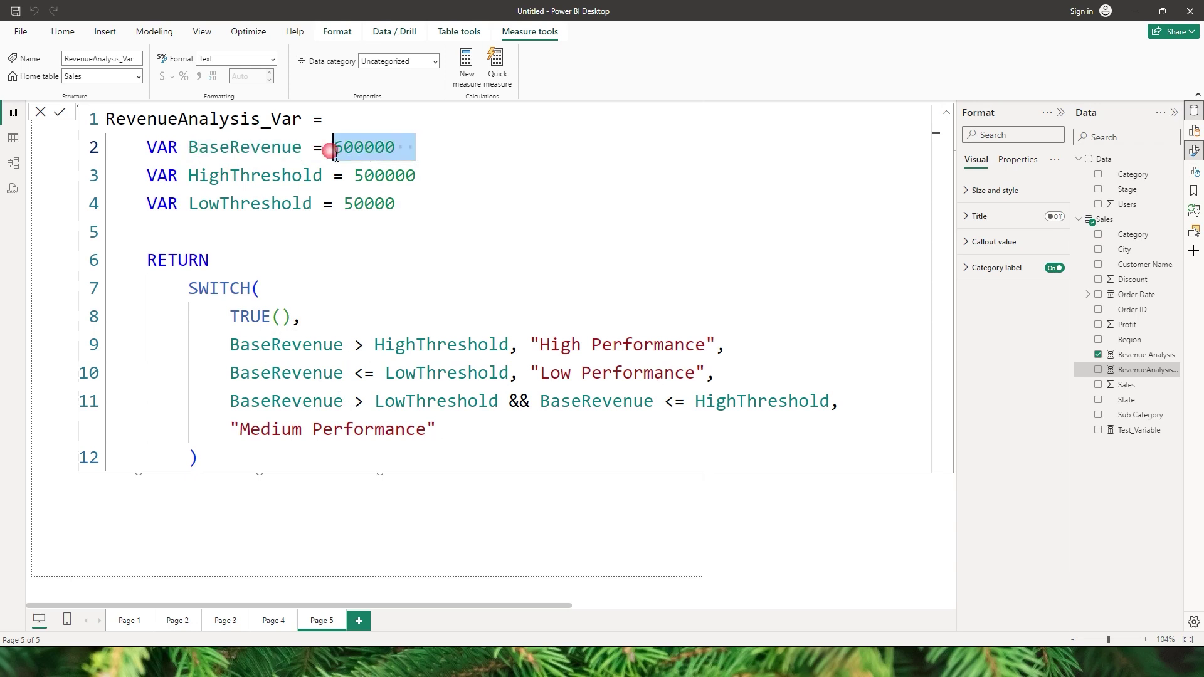
click(68, 131)
click(517, 416)
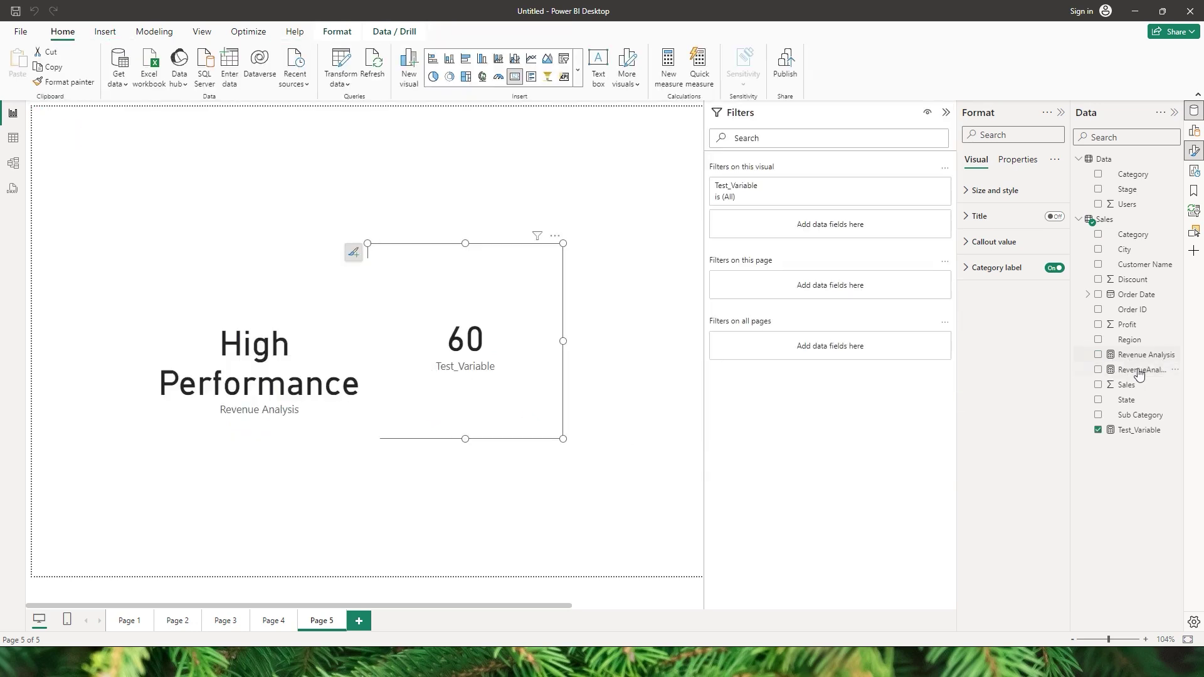
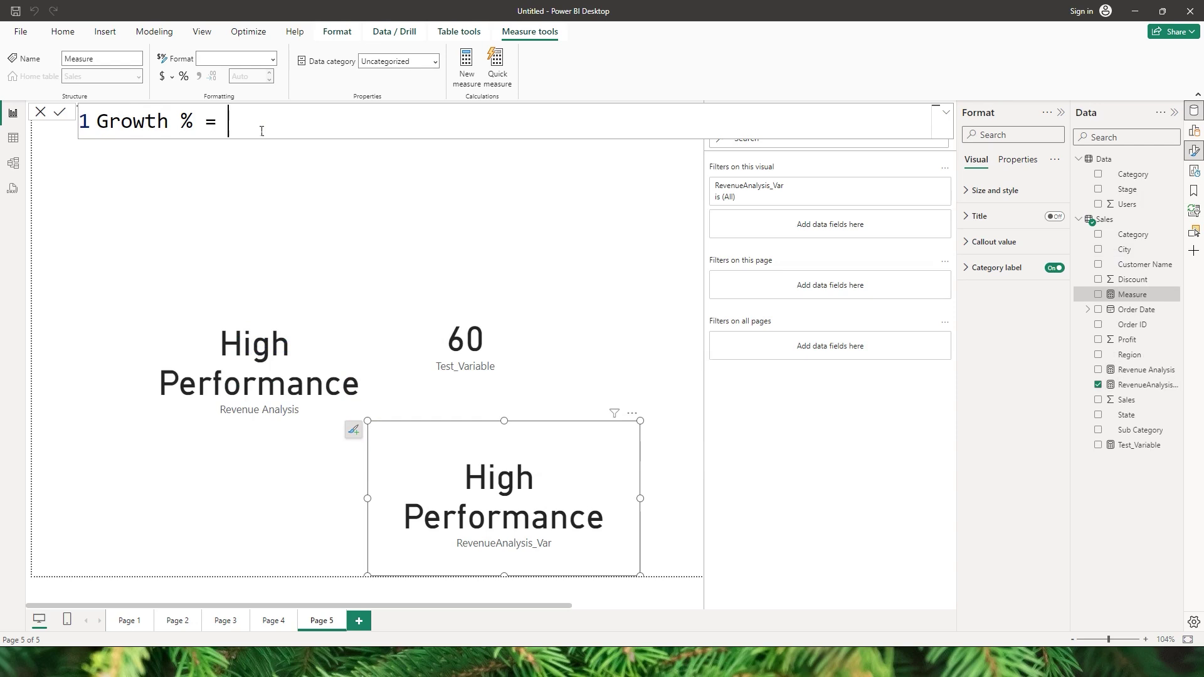
Begin the Growth % formula with CALCULATE and SUM(Sales[Sales]) as its expression.
text(CALCULATE(Su)
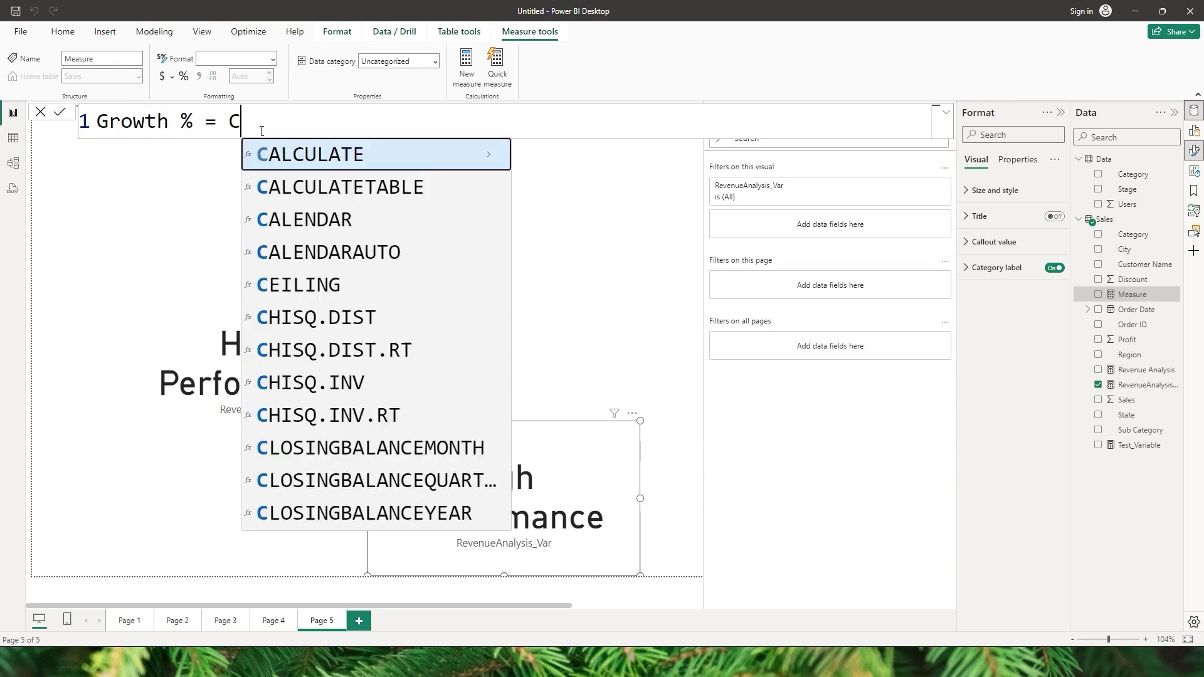
key(Tab)
text(Sum)
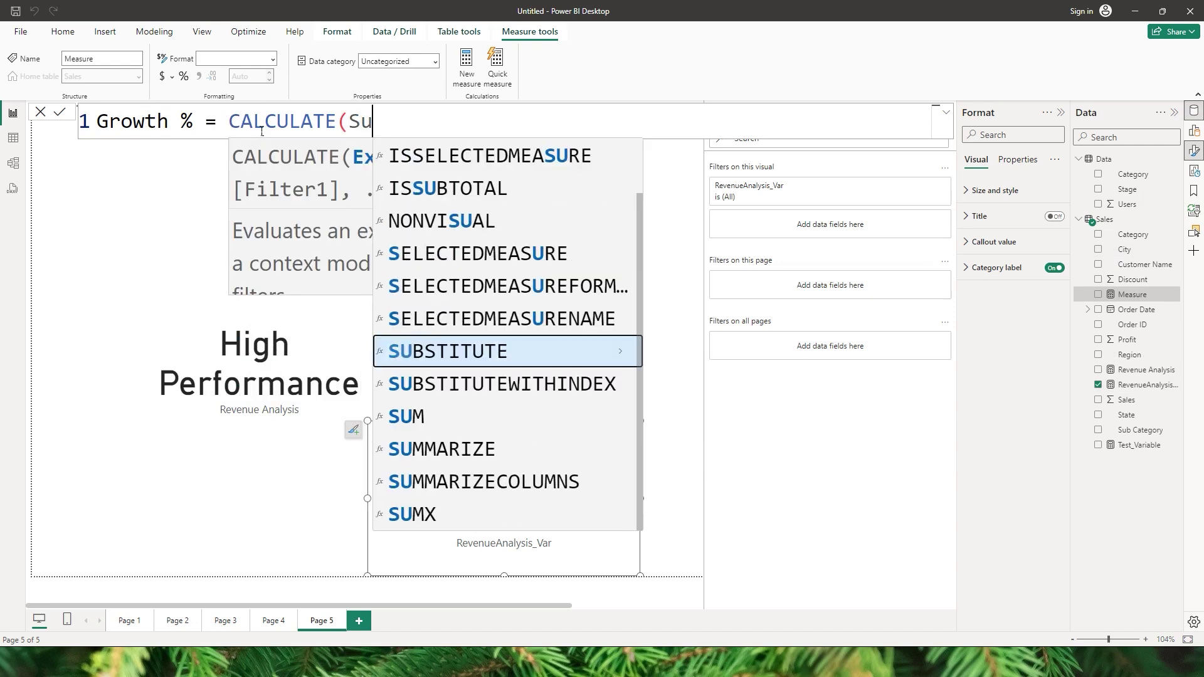
key(Tab)
text(sales)
key(Down)
key(Down)
key(Down)
key(Down)
key(Down)
key(Down)
key(Down)
key(Down)
key(Down)
key(Down)
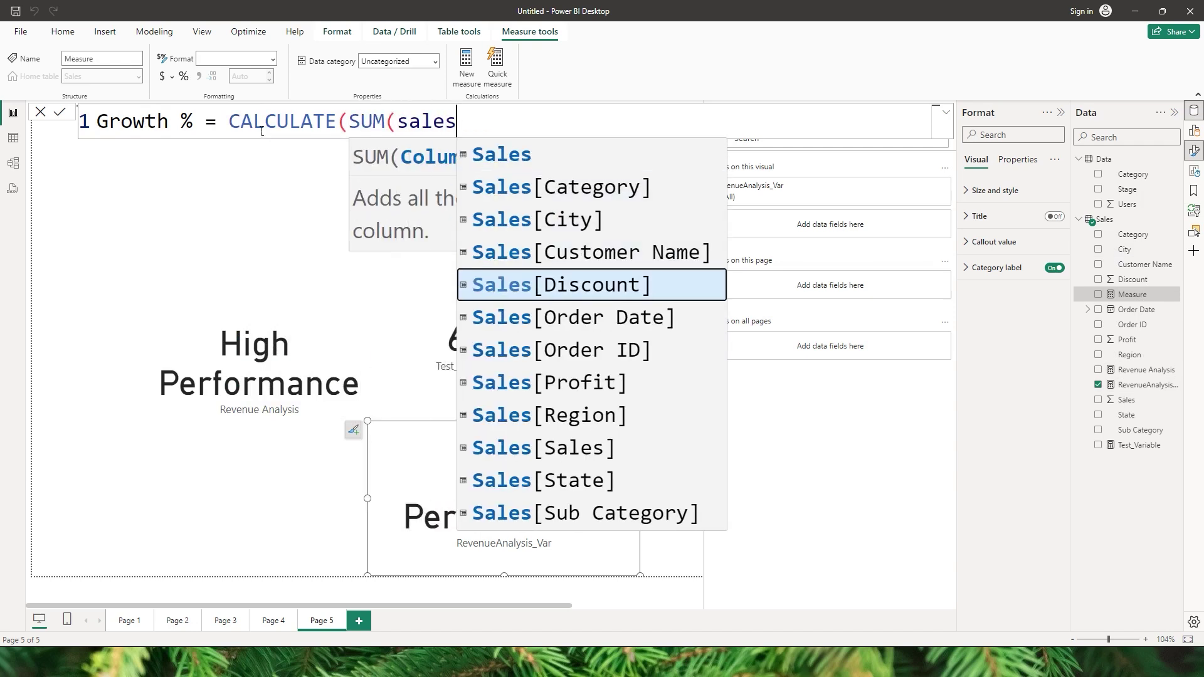
key(Tab)
text(),)
On a new line of the Growth % formula, add a FILTER over the Sales table and start a YEAR condition.
key(shift+Return)
text(Fi)
key(Tab)
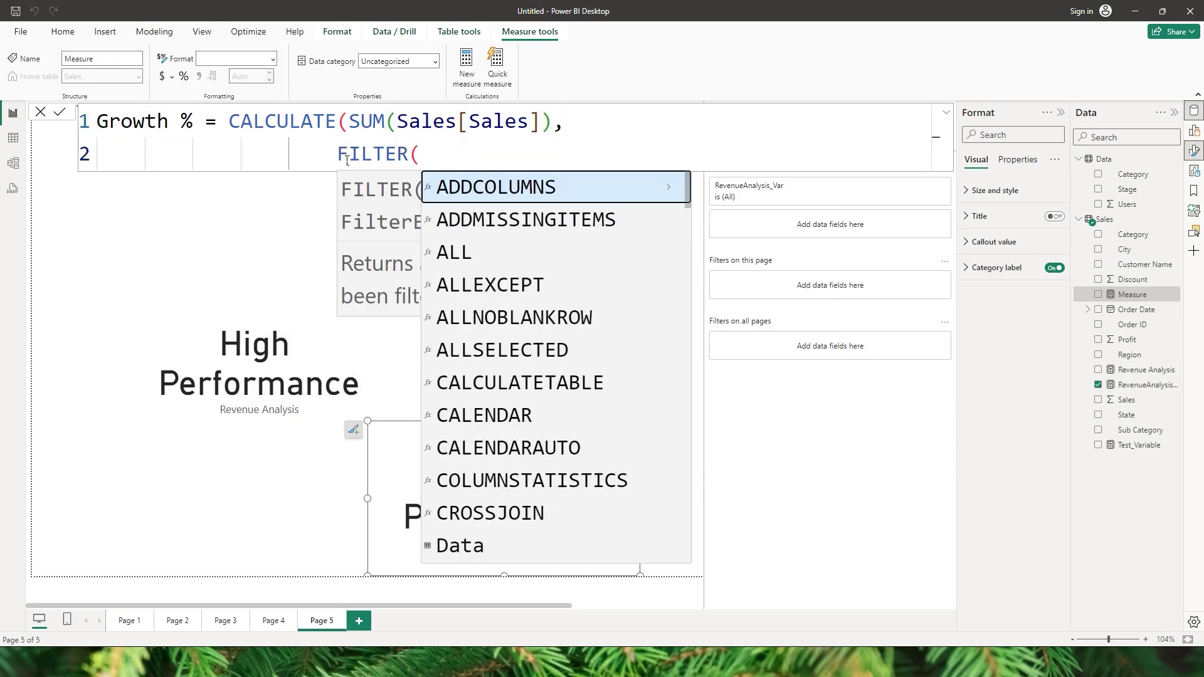
text(sales)
key(Tab)
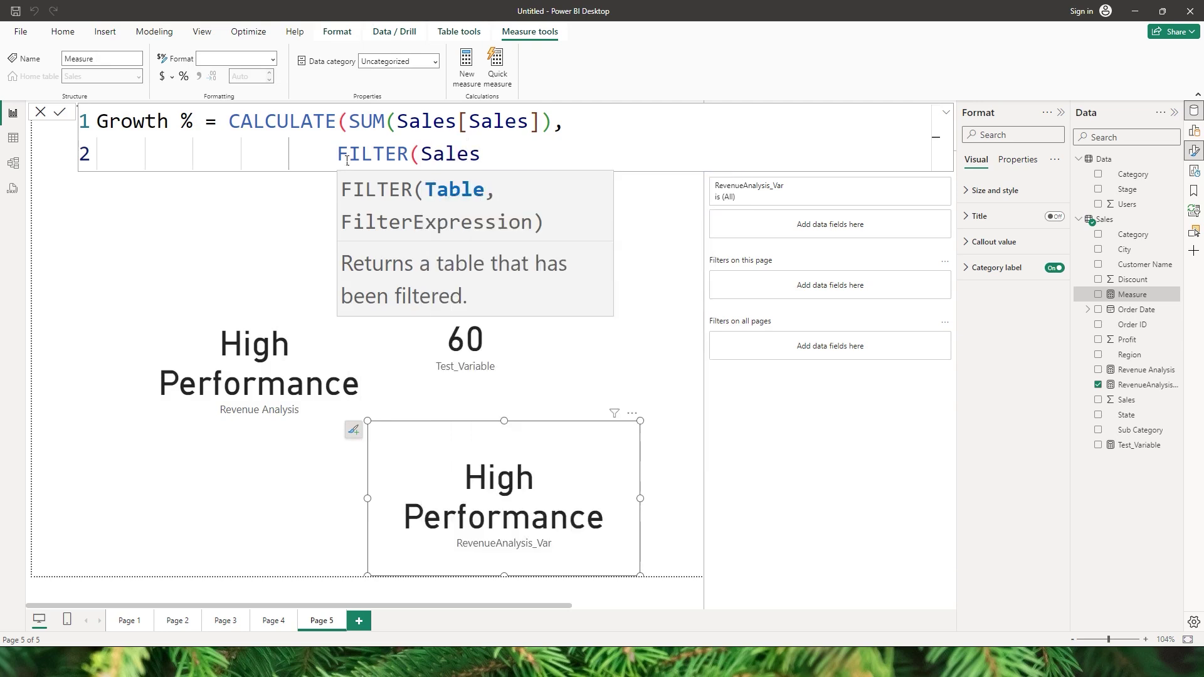
text(,Yea)
key(Tab)
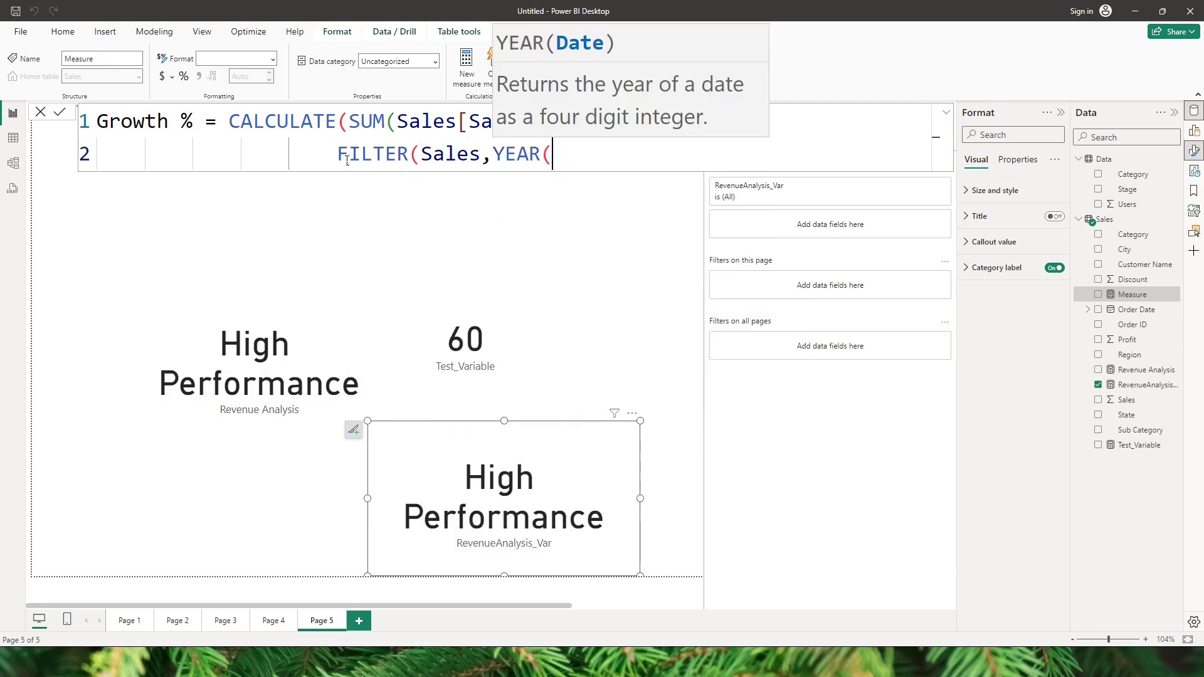
text(date)
key(Tab)
key(BackSpace)
key(BackSpace)
key(BackSpace)
key(BackSpace)
key(BackSpace)
text(da)
key(BackSpace)
text(order)
key(BackSpace)
key(BackSpace)
key(BackSpace)
key(BackSpace)
key(BackSpace)
key(BackSpace)
Complete the filter condition as YEAR(Sales[Order Date]) = "2022", close the formula and apply the Growth % measure.
text(order)
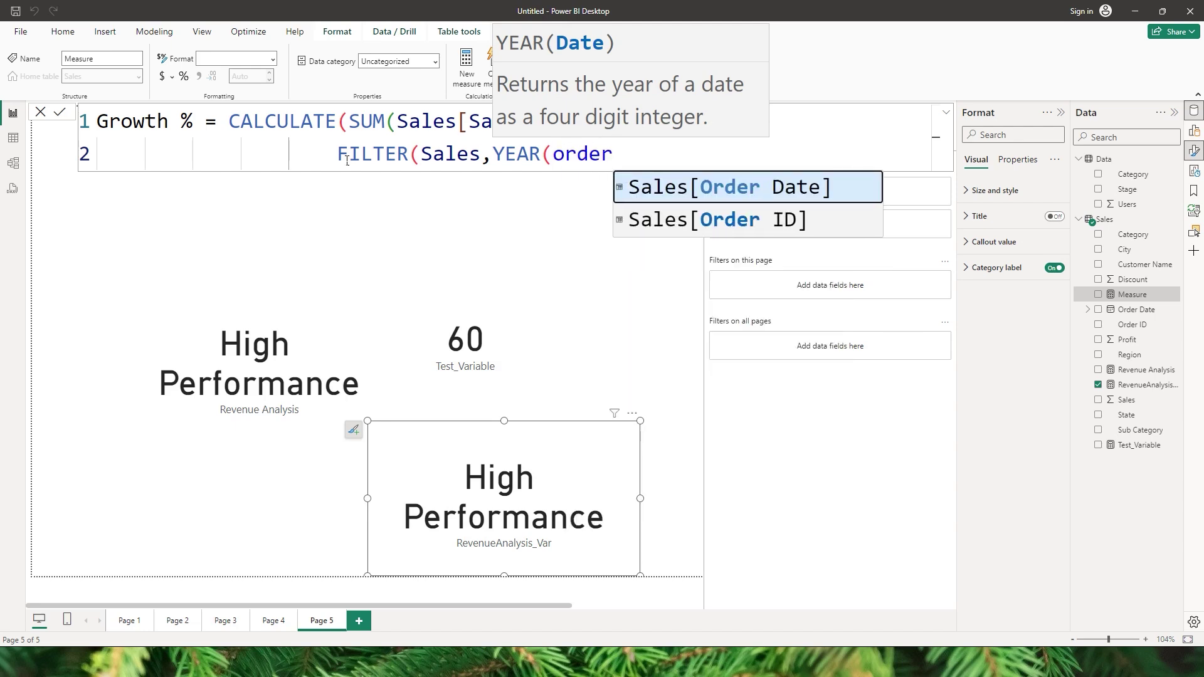
key(Tab)
text() = "20)
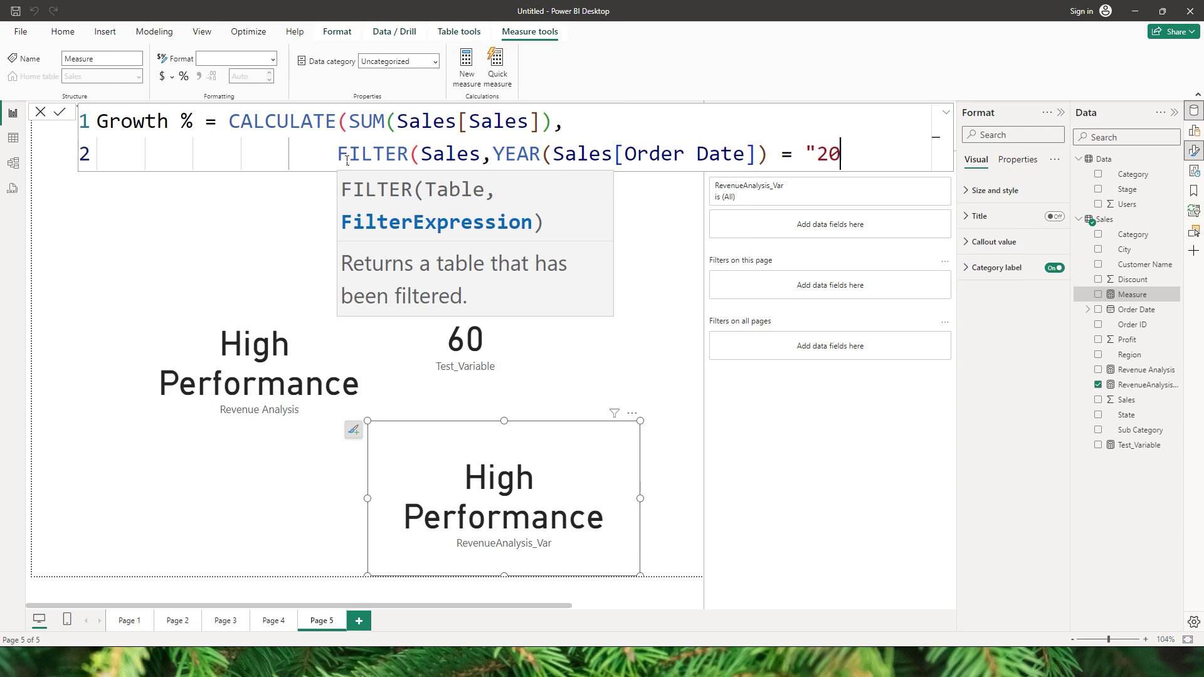
text(22")))
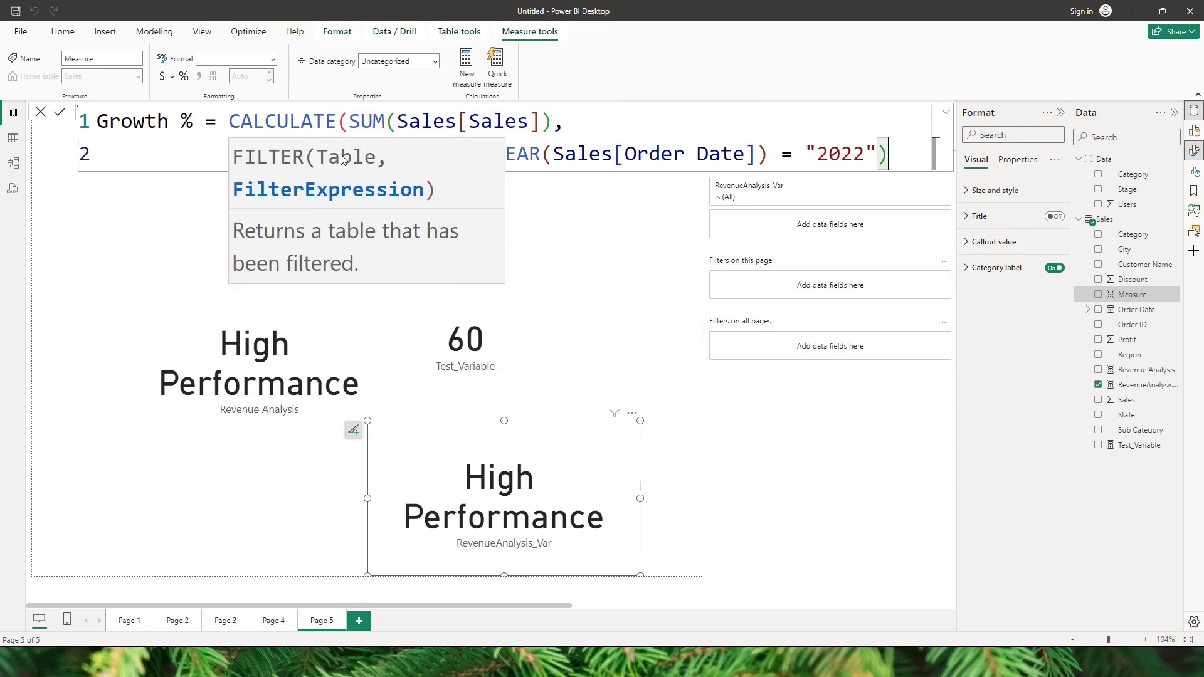
key(Return)
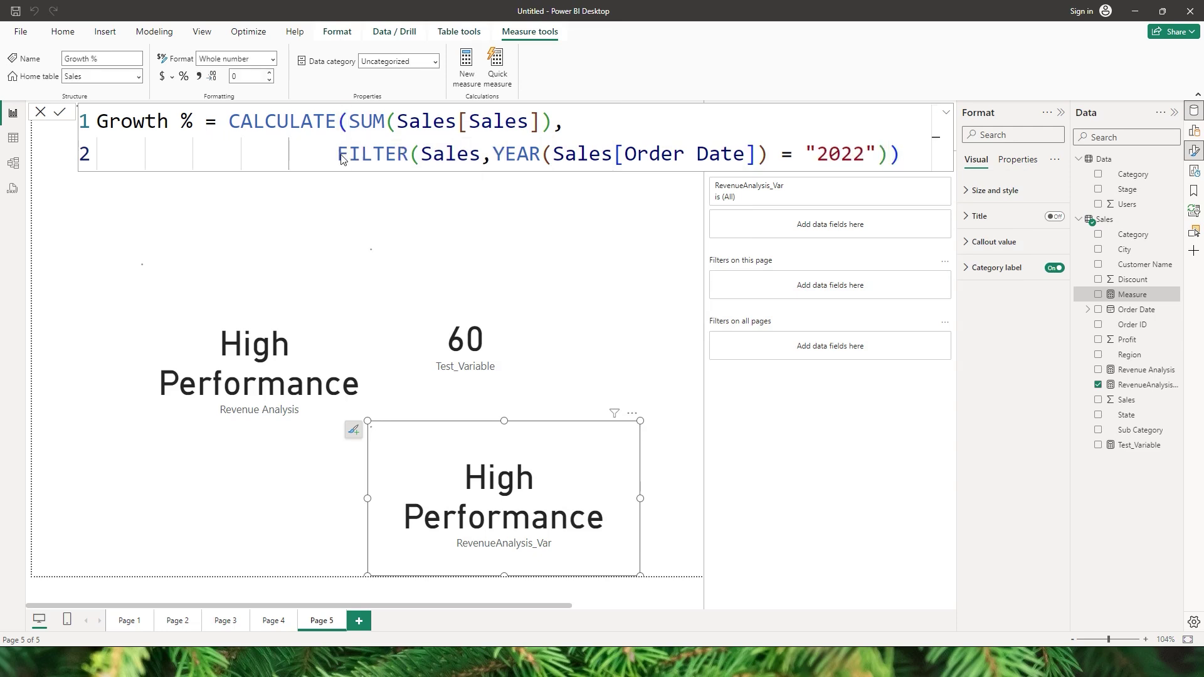
Delete the Revenue Analysis, Test_Variable and RevenueAnalysis_Var cards from the report page.
click(151, 251)
click(225, 322)
key(Delete)
click(493, 301)
key(Delete)
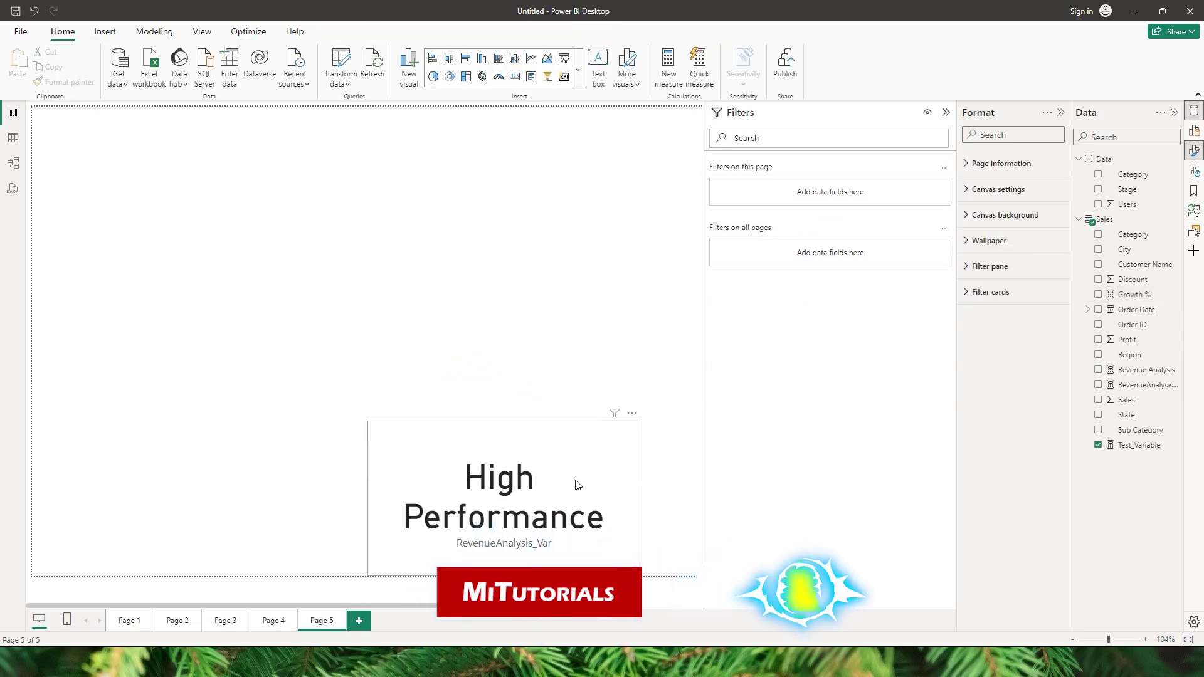
click(575, 484)
key(Delete)
Place the Growth % measure on the empty report canvas and check the error details of its visual.
click(1146, 296)
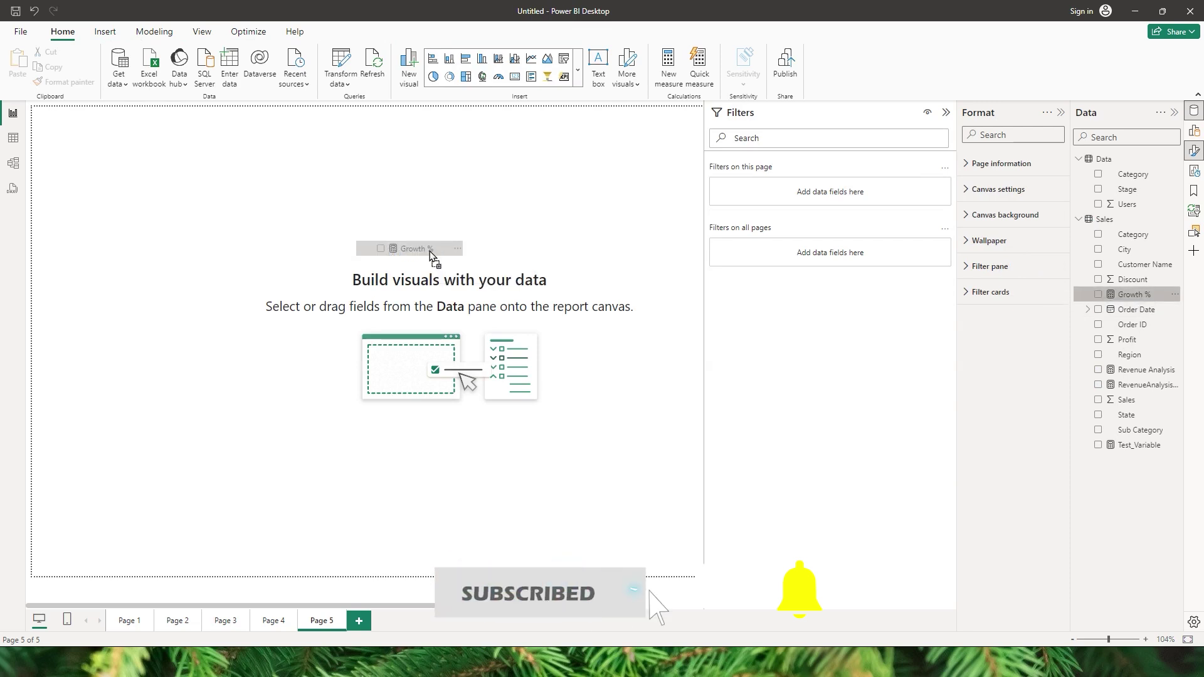
click(464, 316)
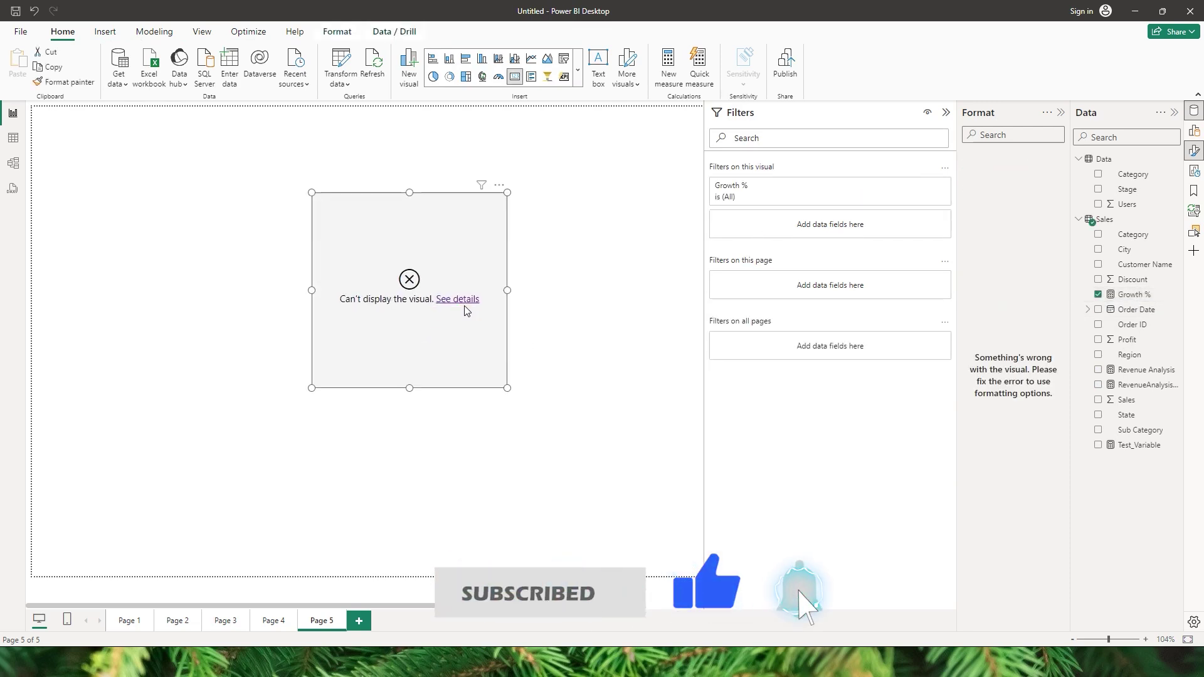
click(464, 300)
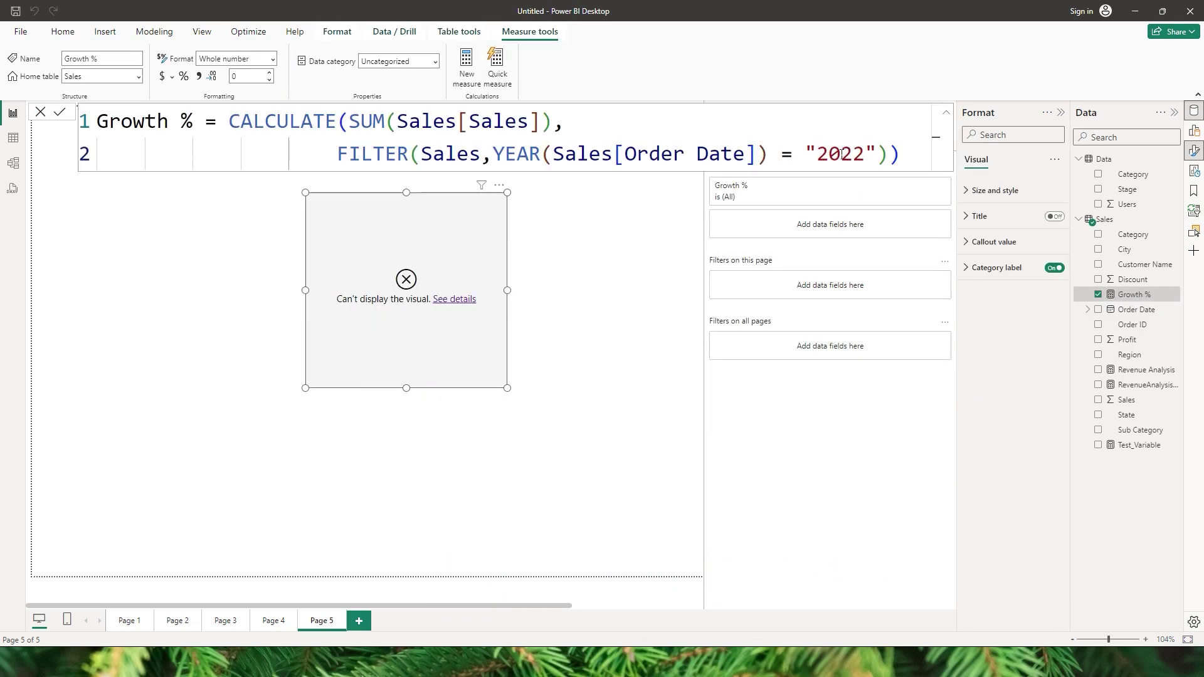
Remove the quotation marks around 2022 in the Growth % filter condition and apply the formula.
click(817, 153)
key(BackSpace)
click(861, 156)
key(BackSpace)
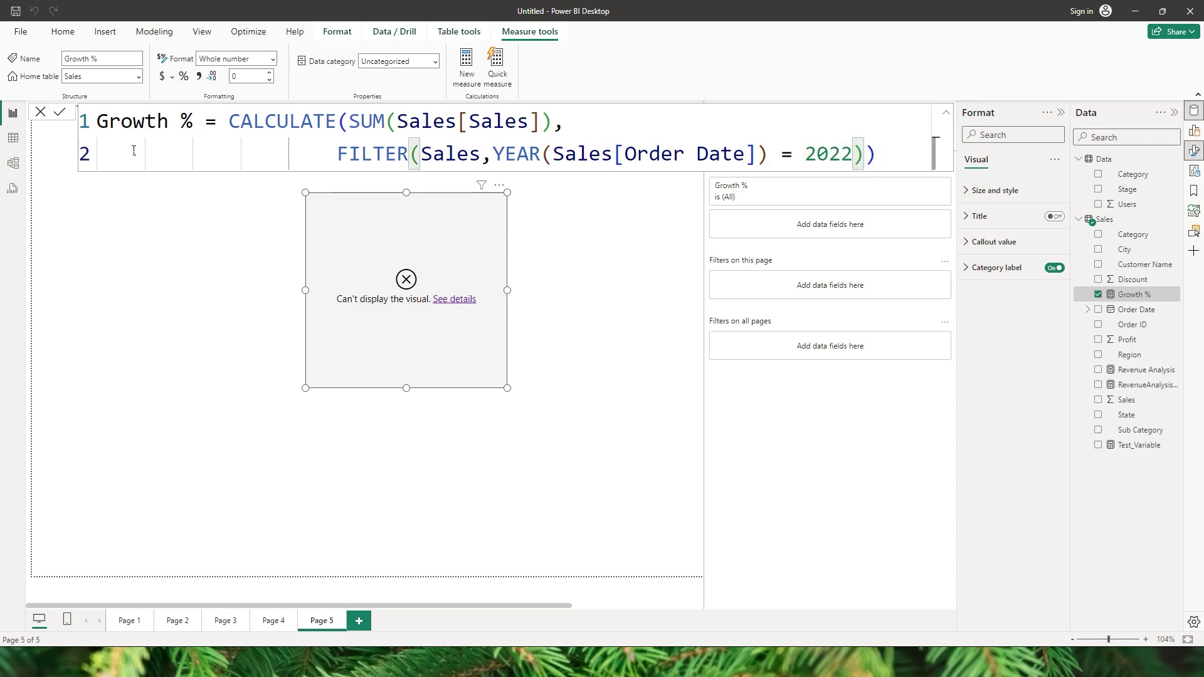
click(60, 112)
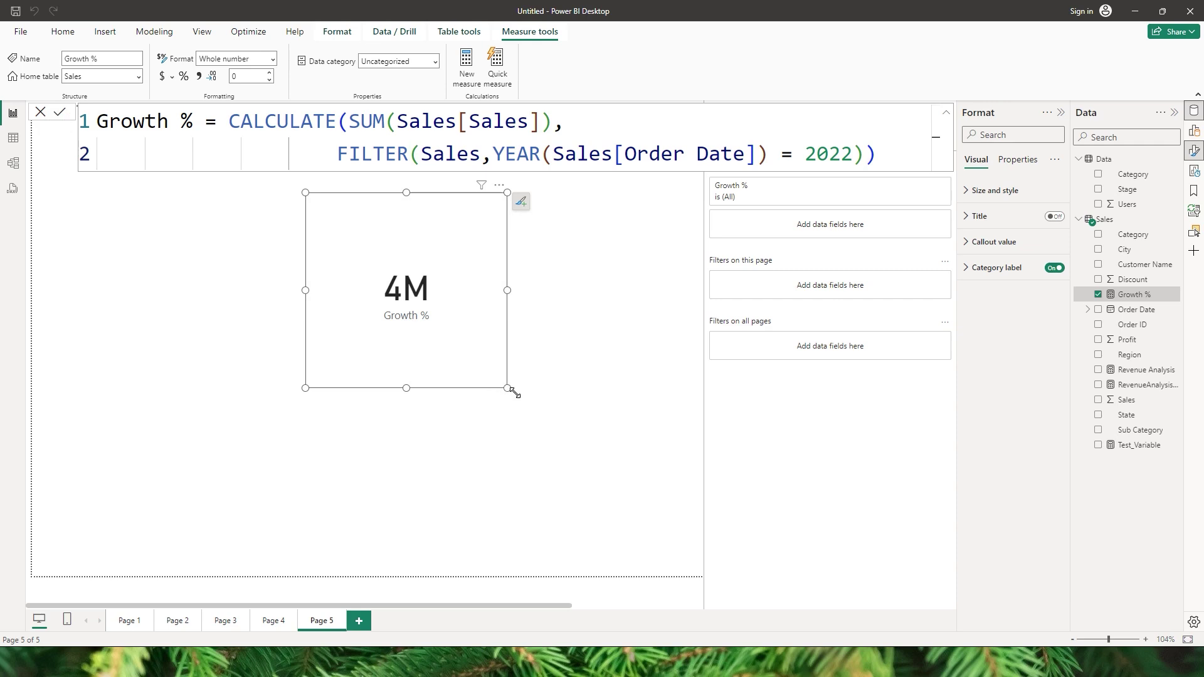
Widen the Growth % card and set its callout value to 2 decimal places.
drag(507, 388, 584, 399)
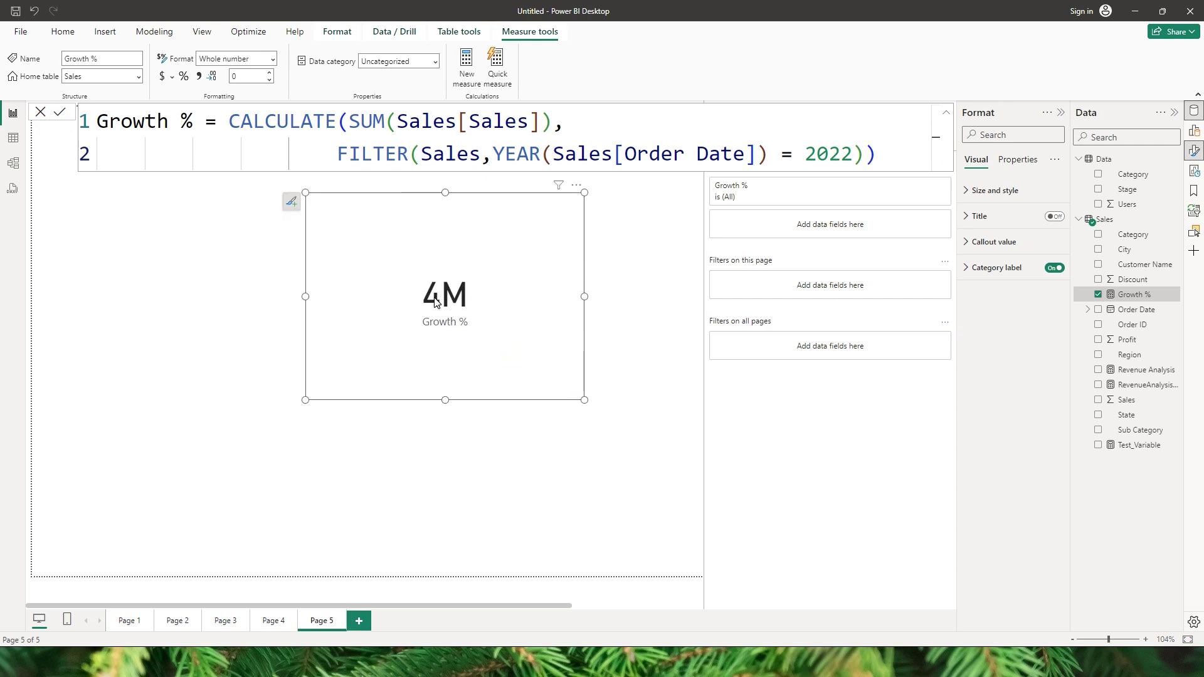
click(976, 249)
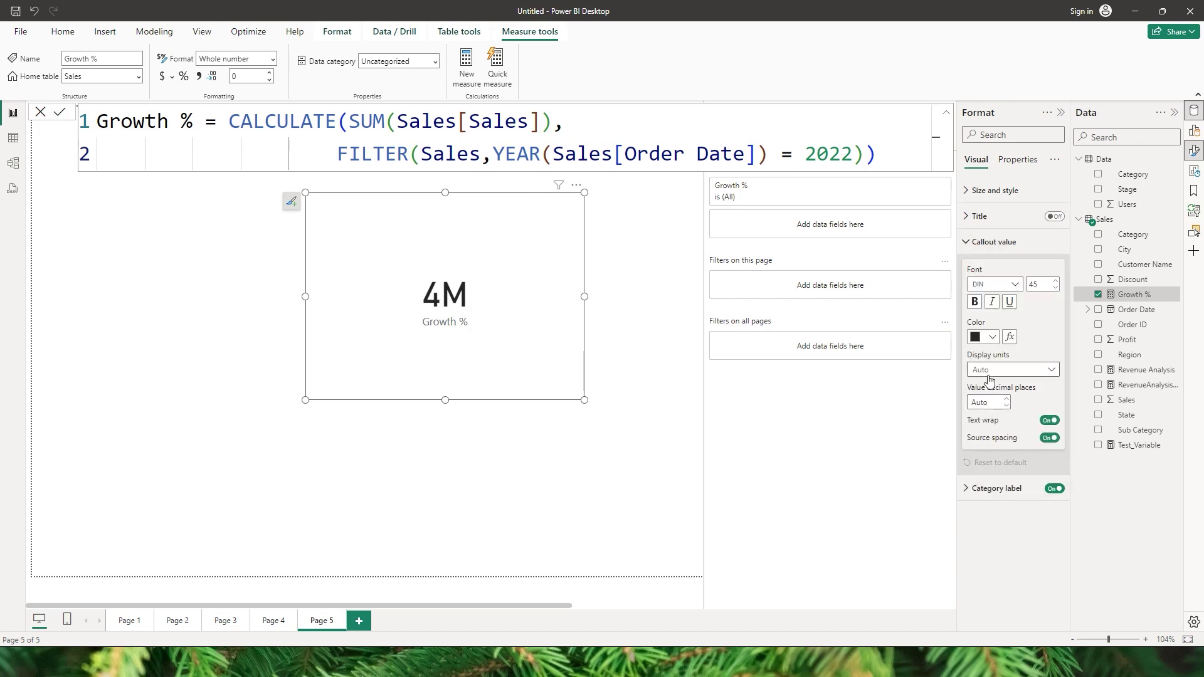
click(990, 402)
text(2)
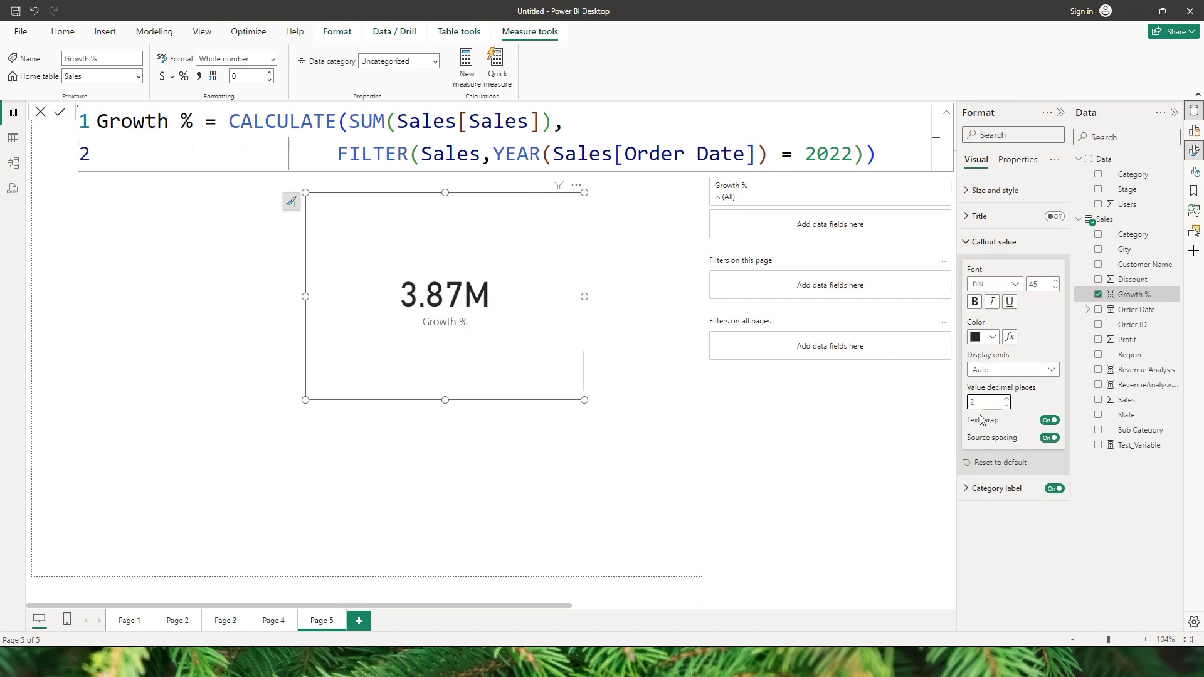
Subtract a copy of the CALCULATE expression, filtered to year 2021, from the 2022 expression in Growth % and apply the formula.
click(907, 156)
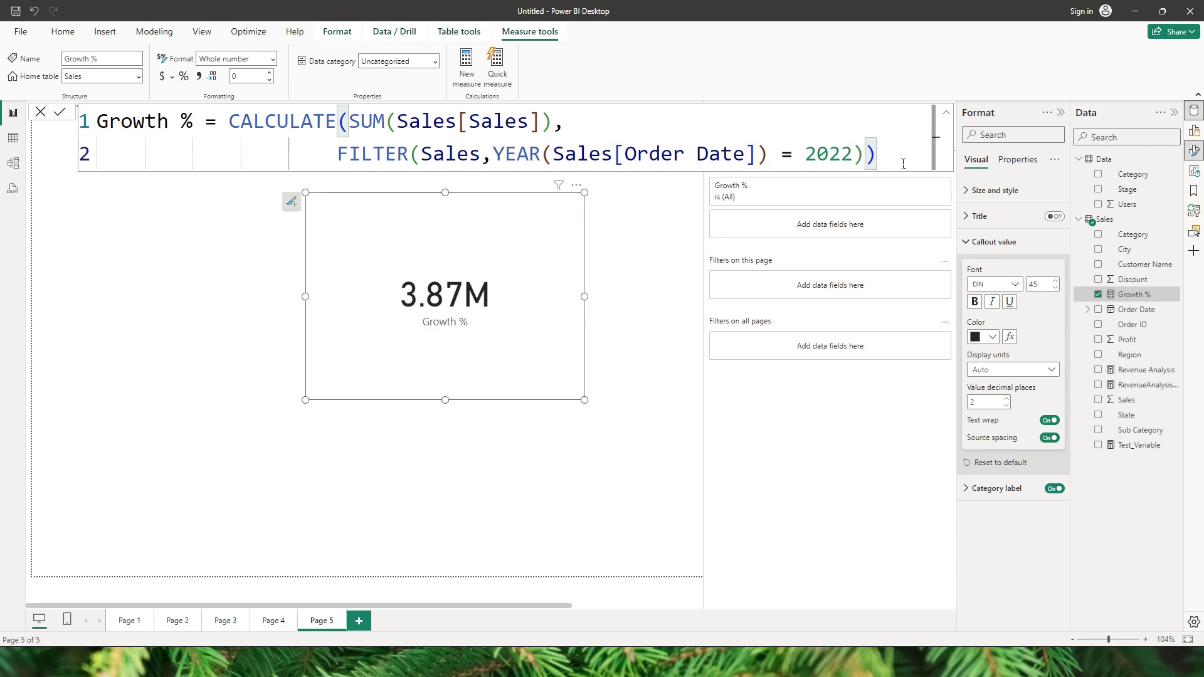
drag(897, 163, 233, 129)
key(ctrl+c)
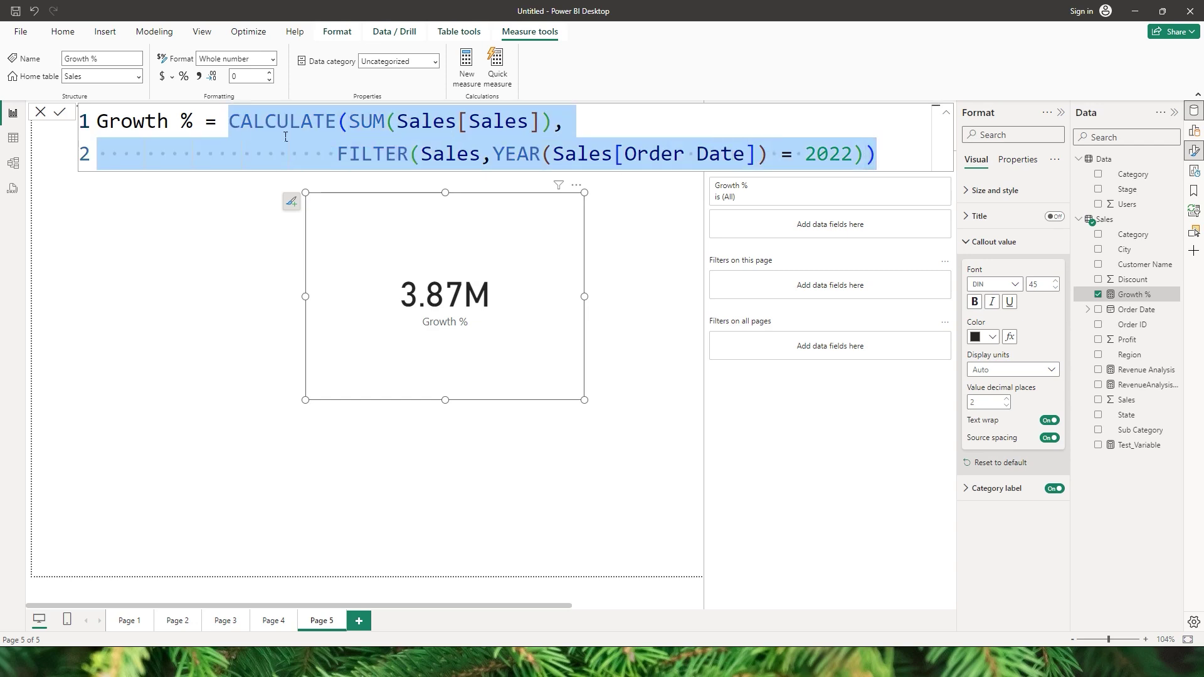
click(895, 156)
text(-)
key(shift+Return)
key(shift+Return)
key(ctrl+v)
double_click(856, 254)
text(2021)
click(60, 112)
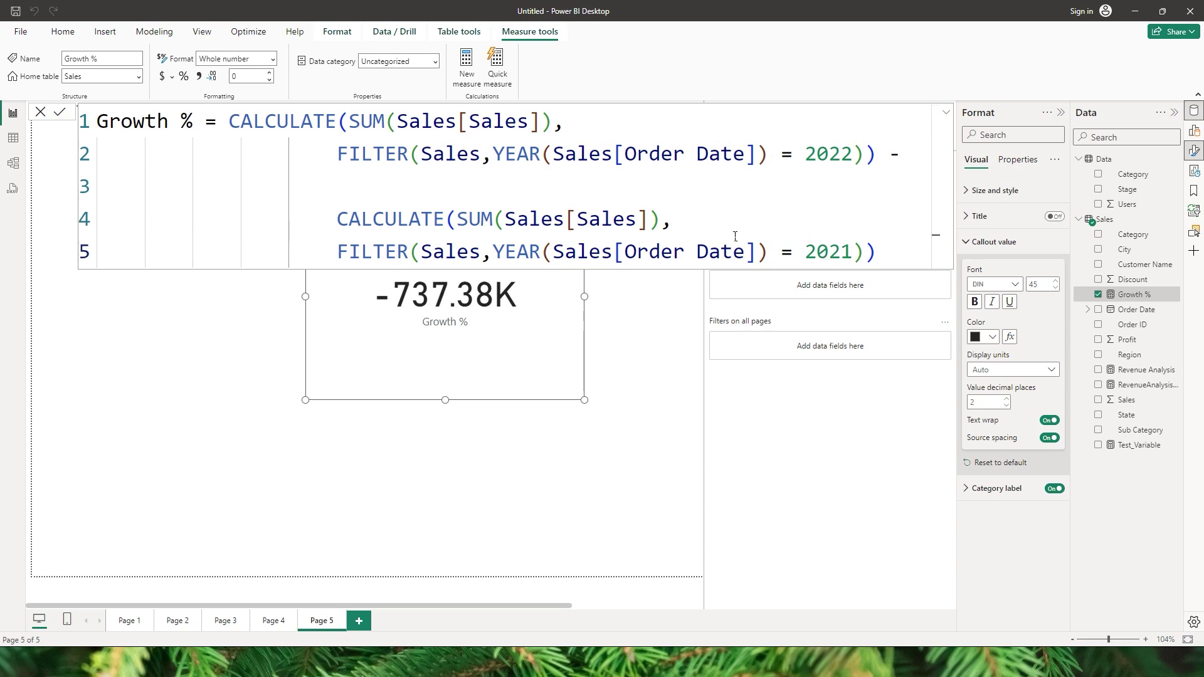
Wrap the 2022 minus 2021 difference in a DIVIDE function as its numerator, ending it with a comma.
click(230, 124)
text(Divid)
key(Tab)
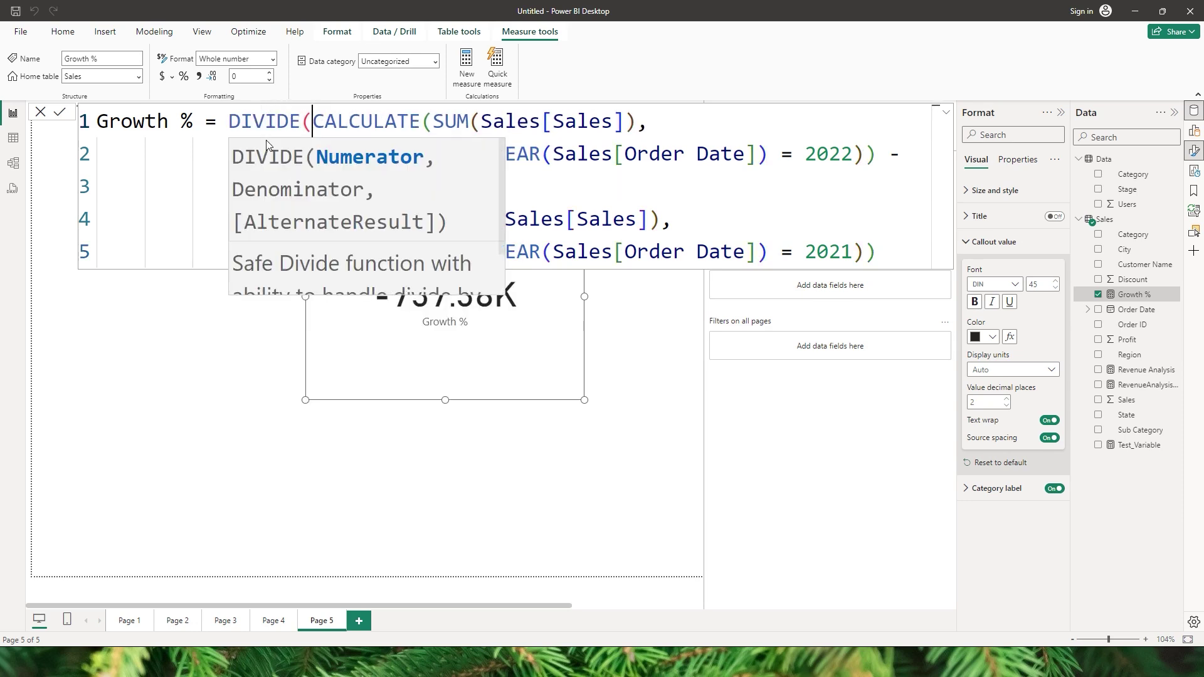
click(894, 244)
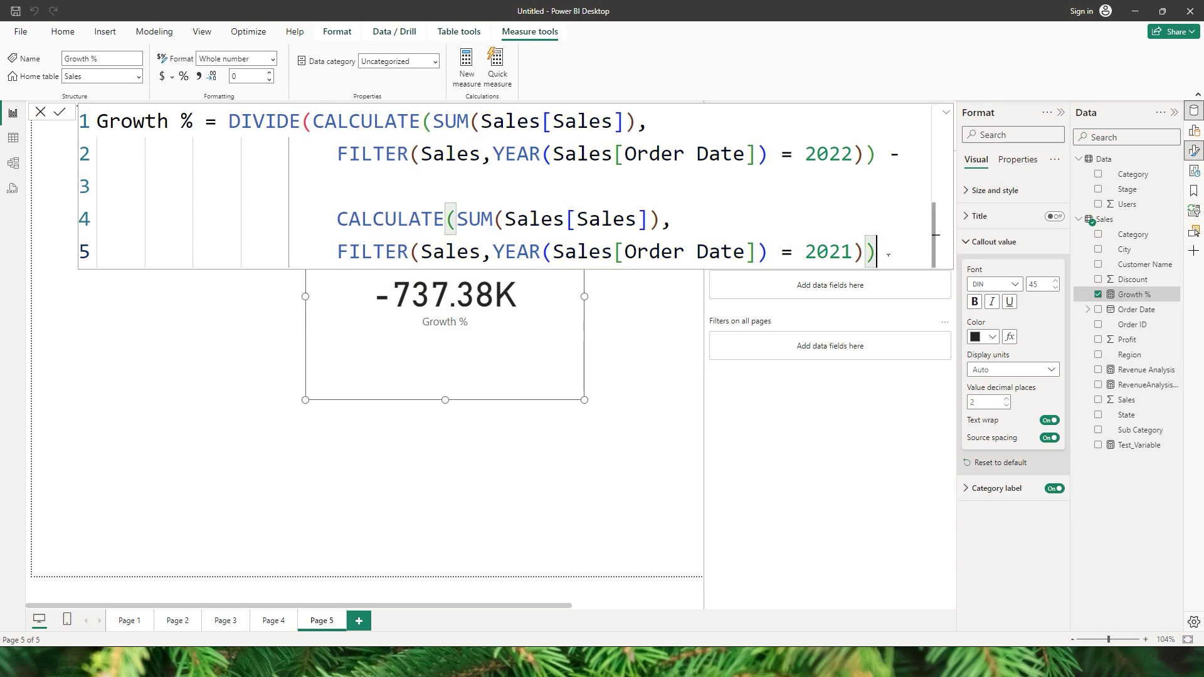
text(,)
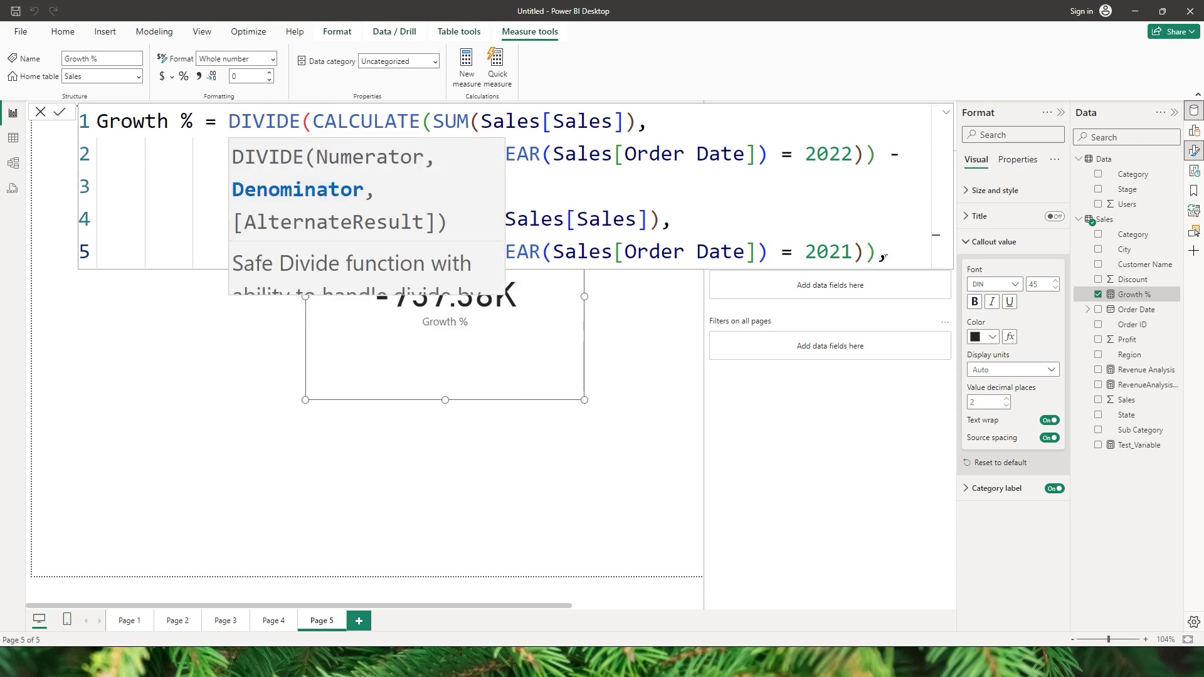
Add a copy of the 2021 CALCULATE expression as the DIVIDE denominator on a separate line and close the function.
drag(878, 254, 343, 224)
key(ctrl+c)
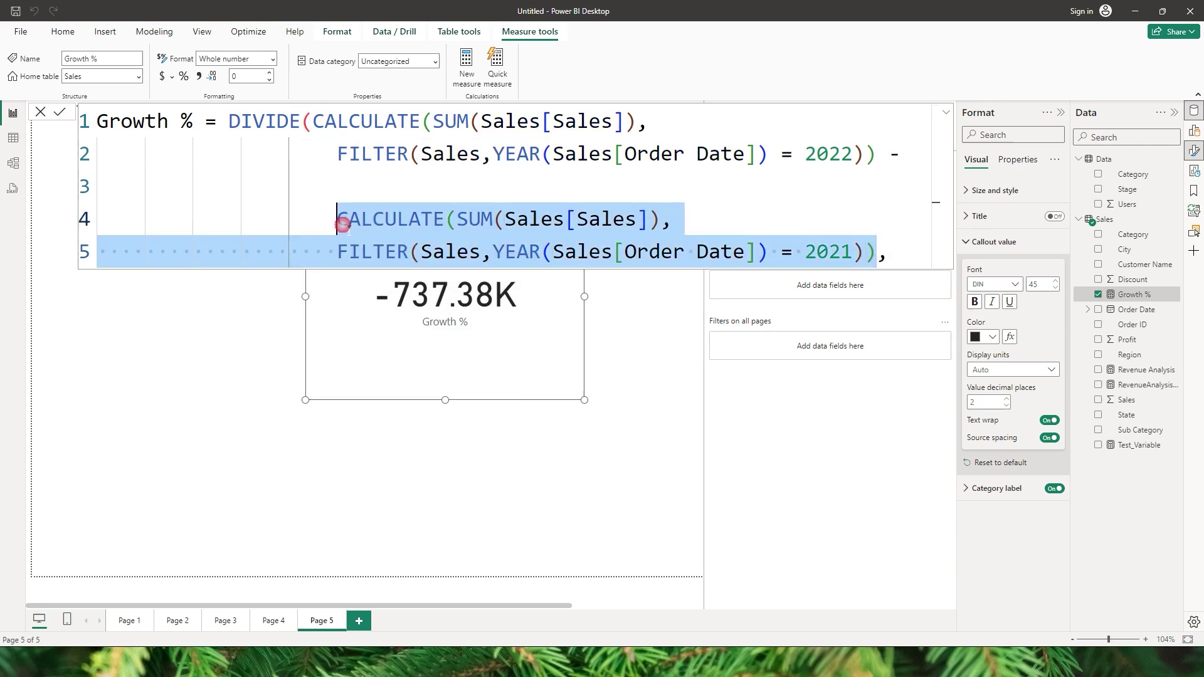
click(897, 253)
key(shift+Return)
key(shift+Return)
key(ctrl+v)
text())
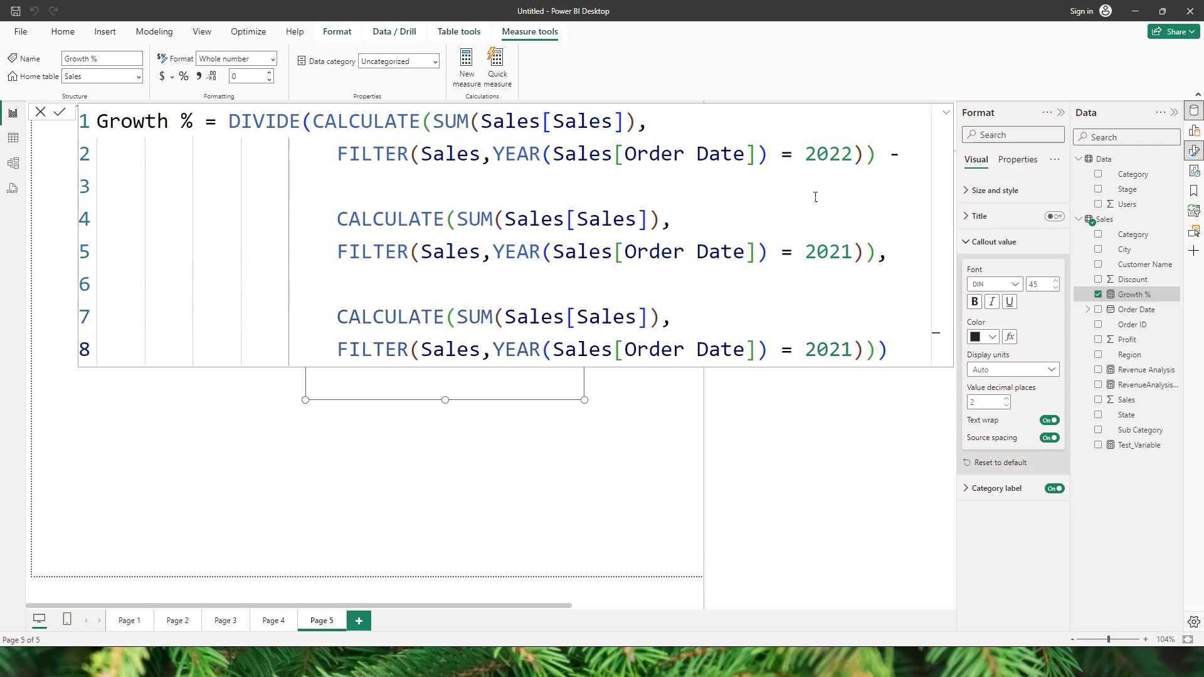
Apply the Growth % formula and format the measure as a percentage.
click(59, 111)
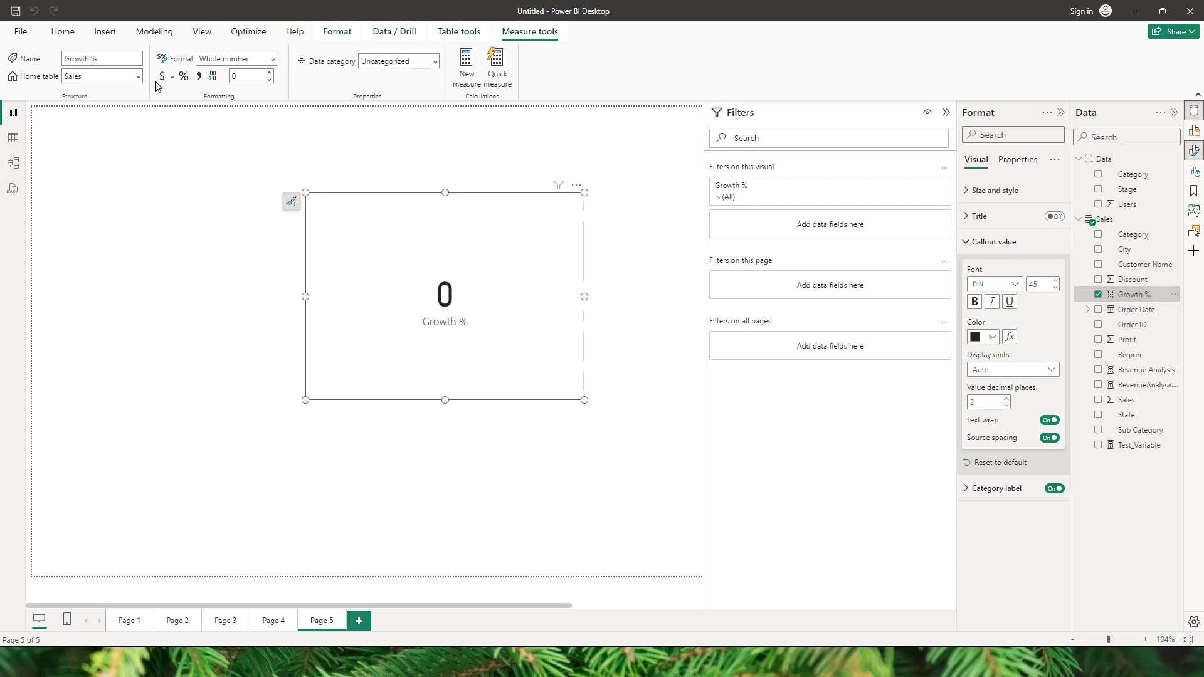
click(183, 77)
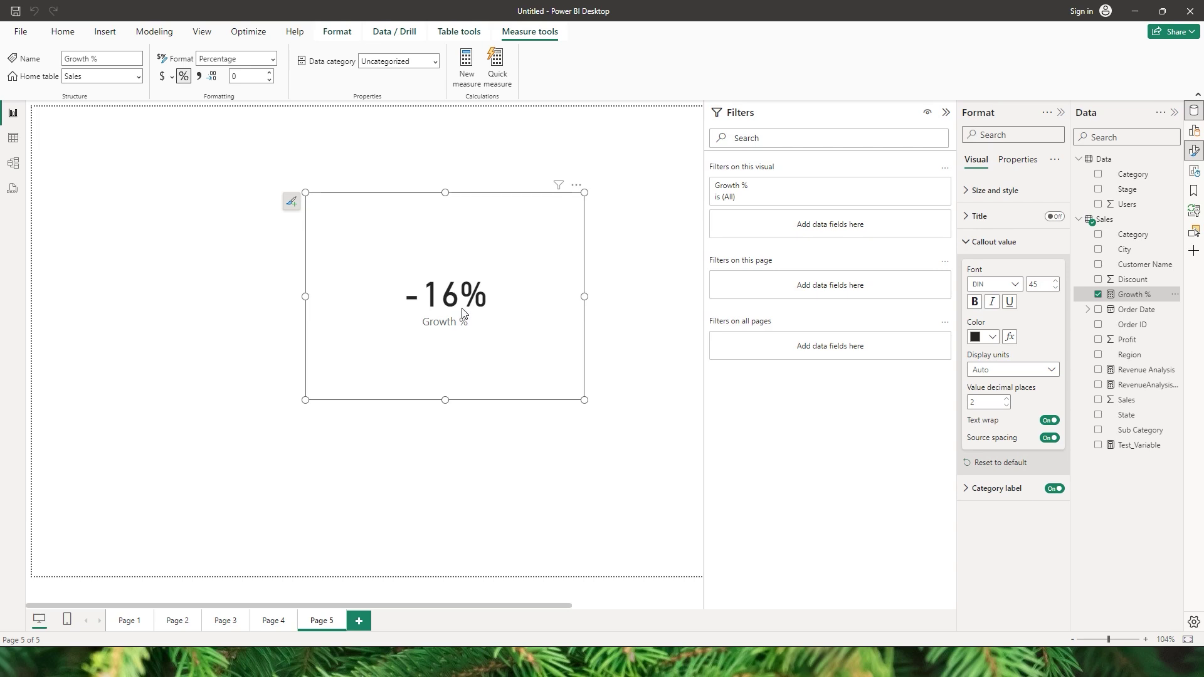
Reopen the Growth % formula and examine the repeated 2021 CALCULATE expressions.
click(1134, 295)
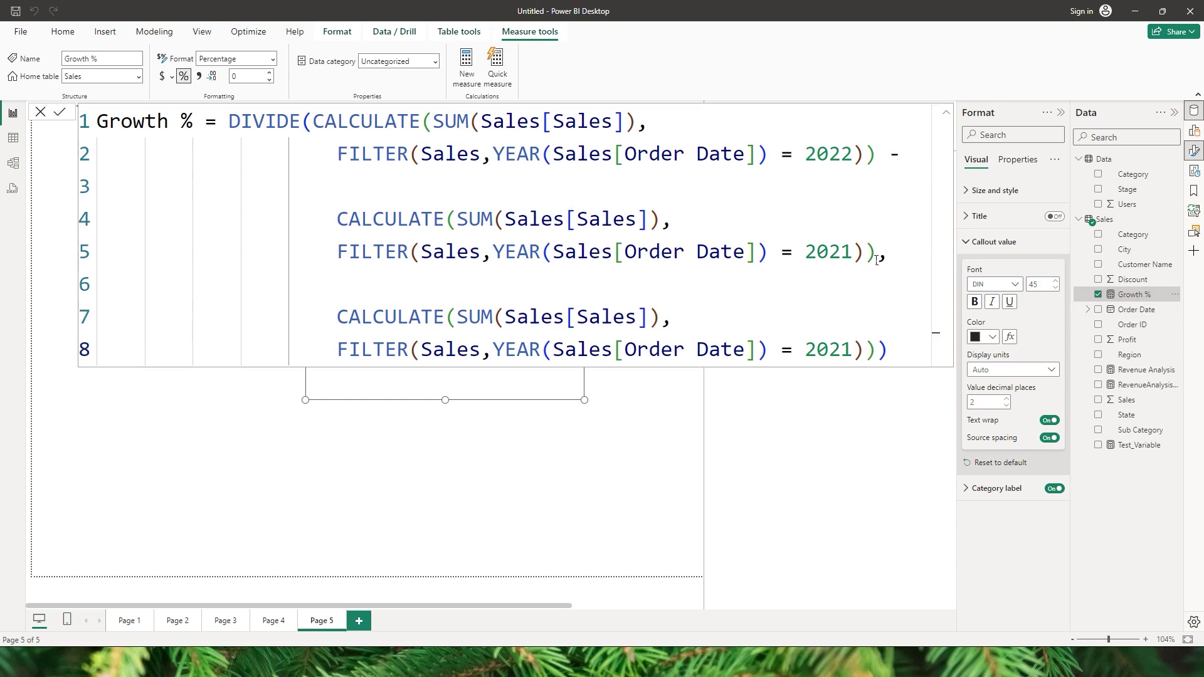
drag(877, 252, 323, 223)
drag(876, 349, 338, 331)
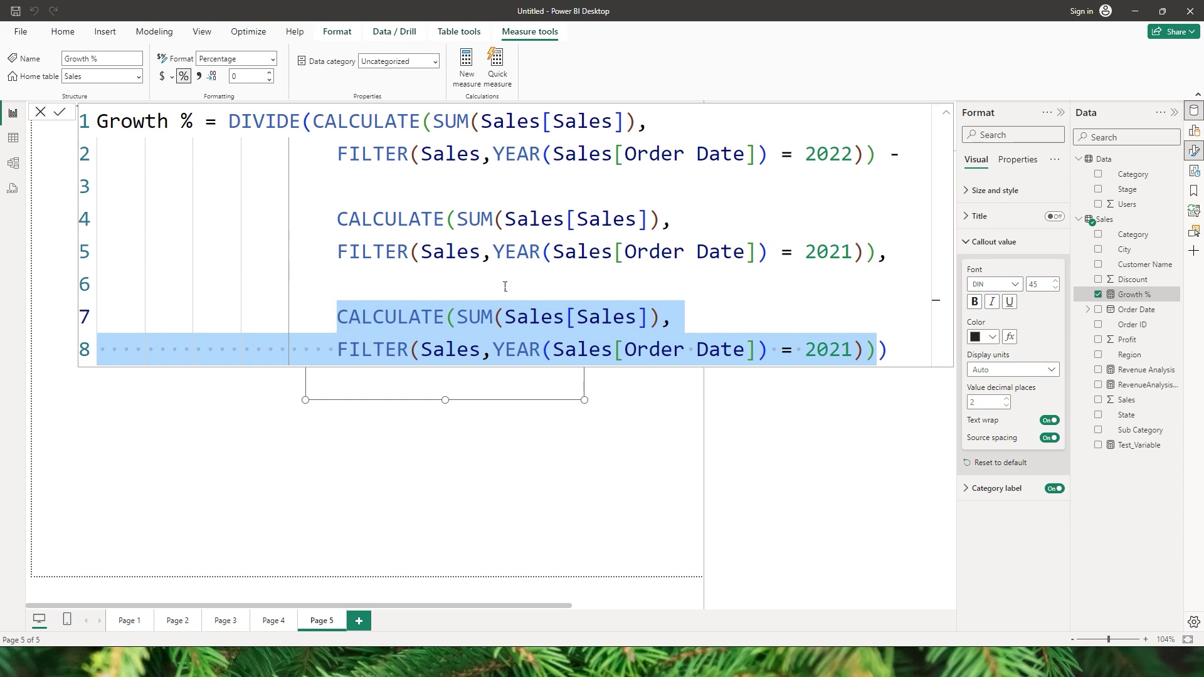
Create a new measure in the Sales table named Growth % Var_ and begin its formula with VAR.
right_click(1105, 221)
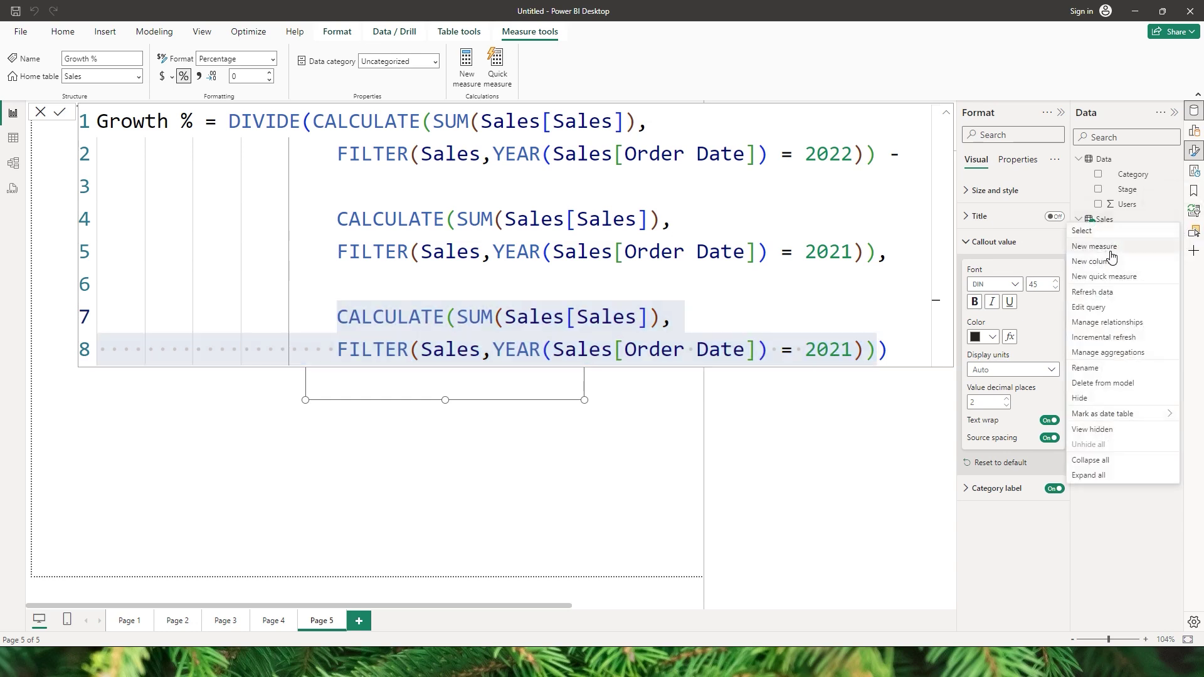
click(1110, 249)
text(Gr)
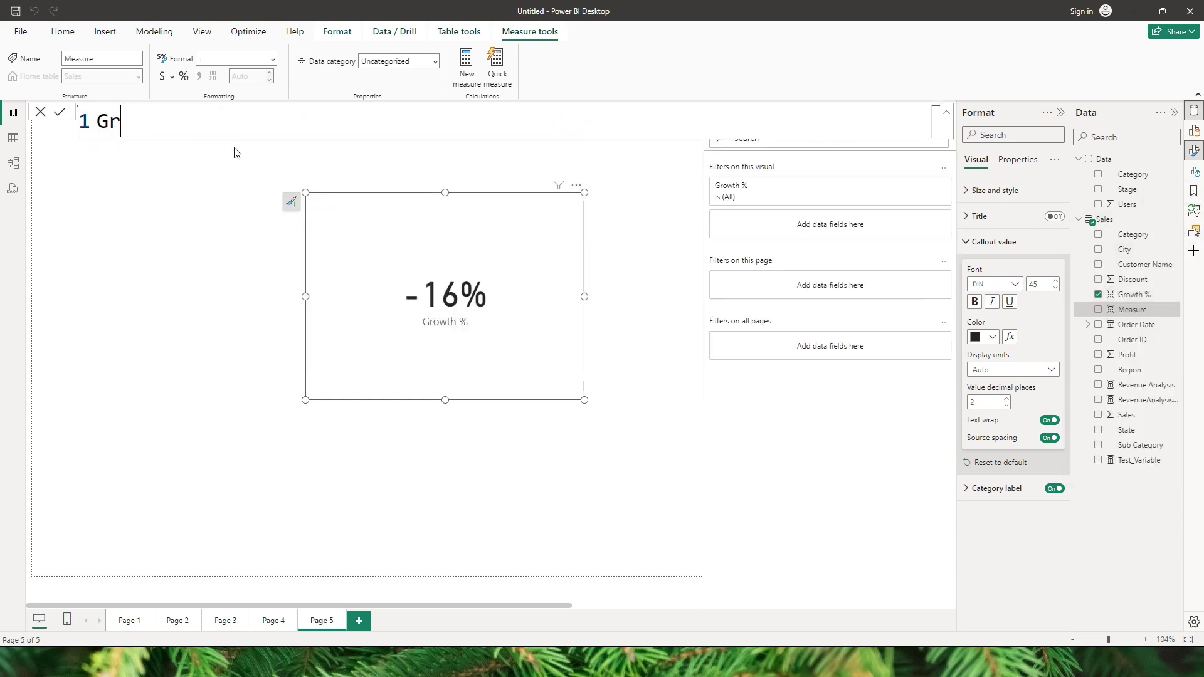
text(owth % Var)
key(BackSpace)
key(BackSpace)
key(BackSpace)
key(BackSpace)
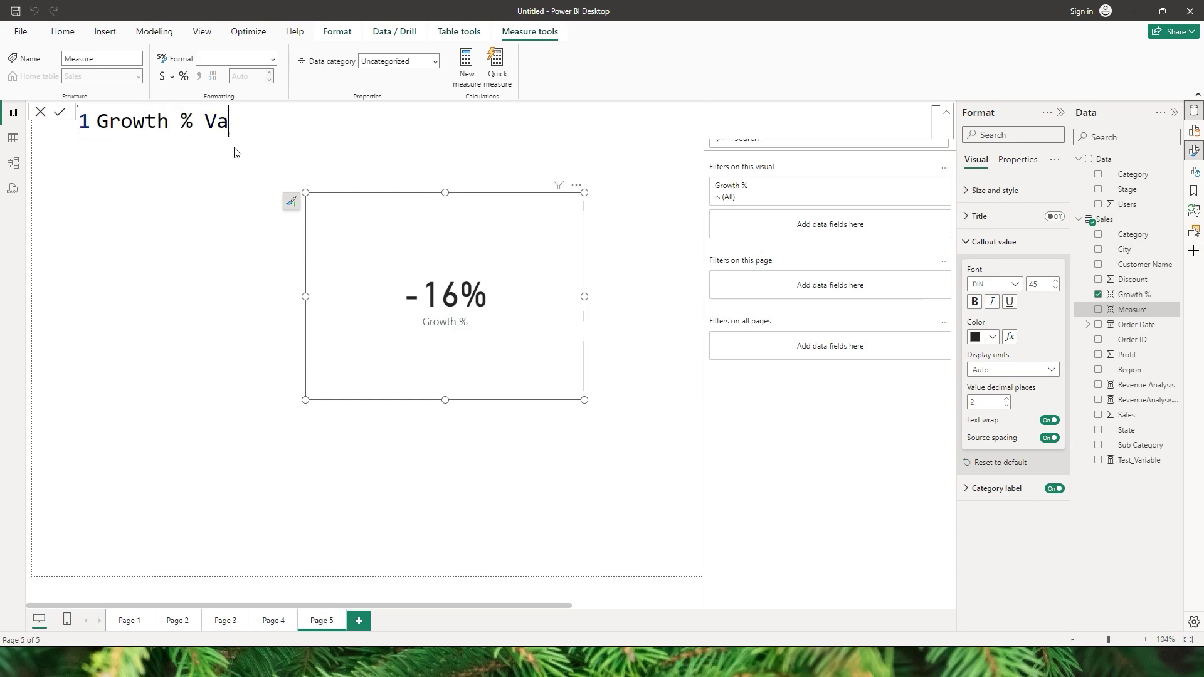
text(Var_ = VAR )
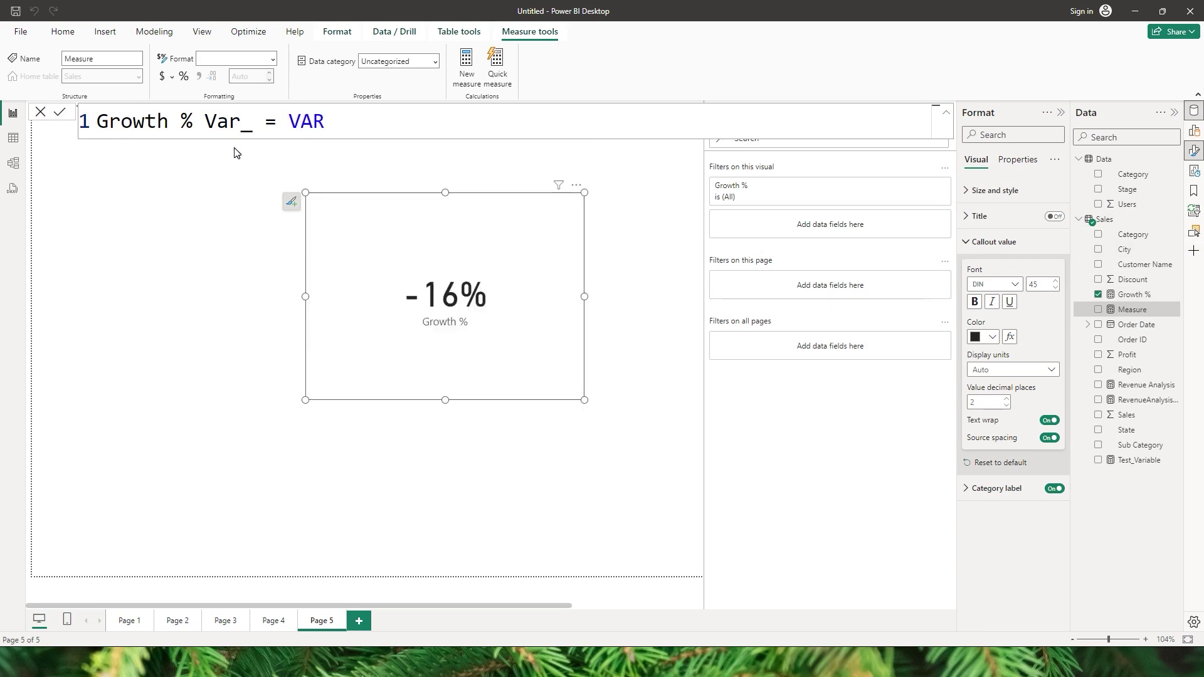
Name the variable in the Growth % Var_ formula Sales_2021.
text(2021)
key(BackSpace)
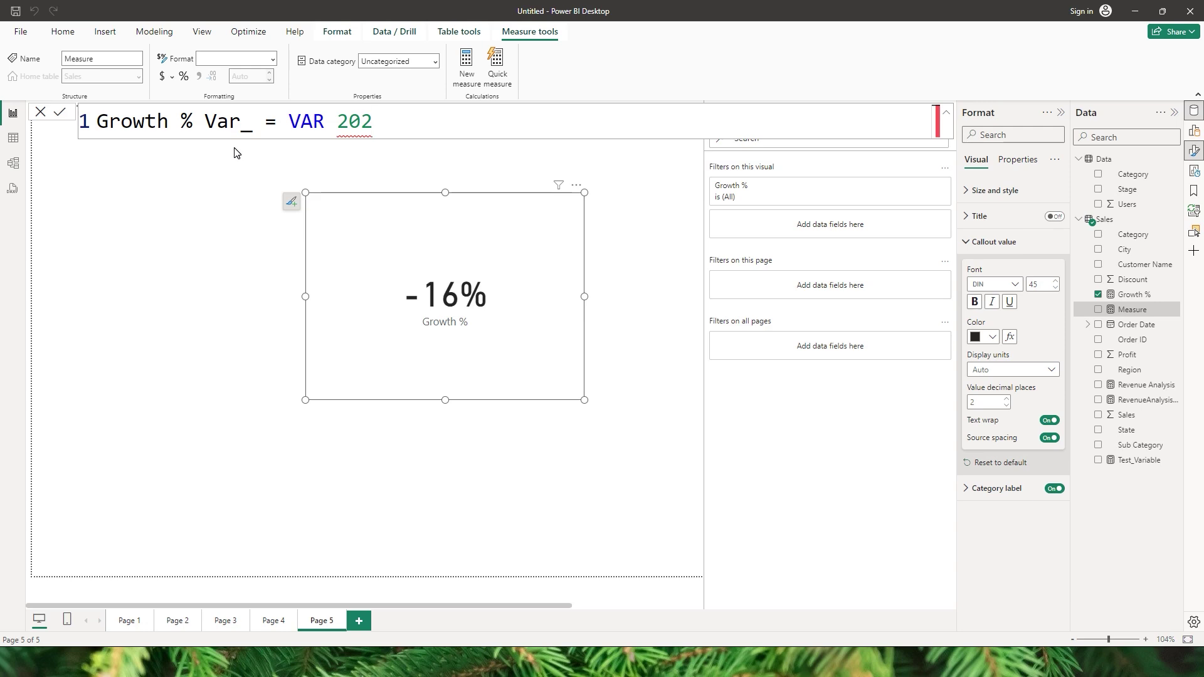
key(BackSpace)
key(BackSpace)
key(BackSpace)
text(Sales_2021 )
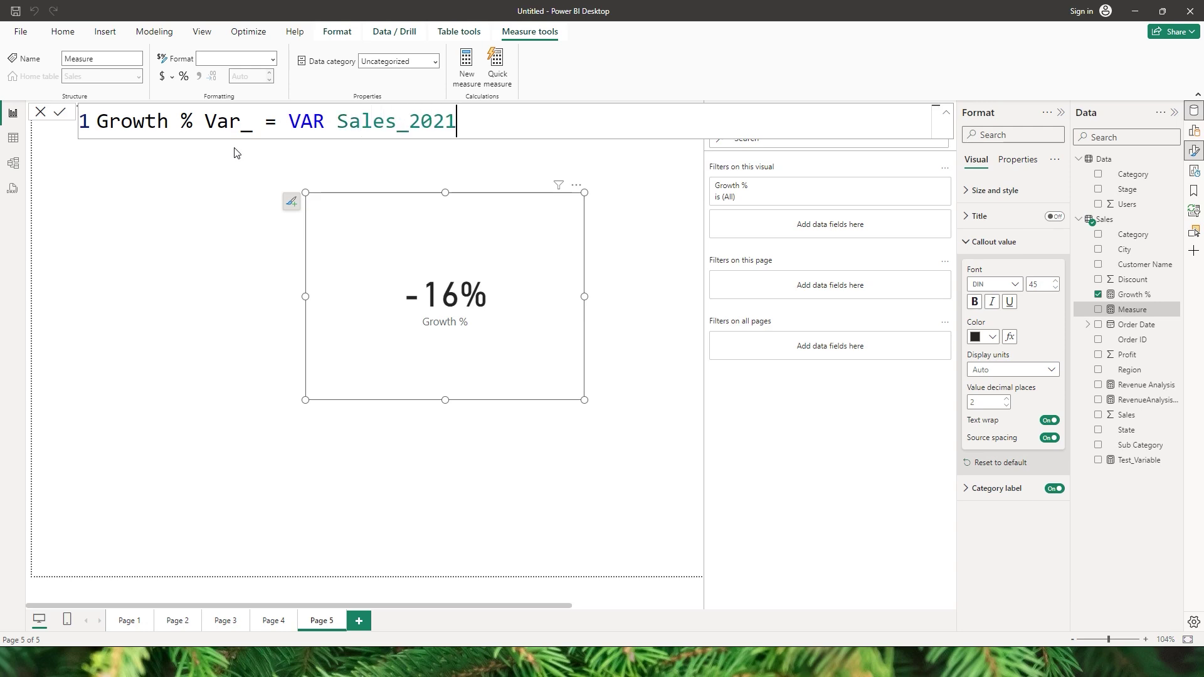
Assign the Sales_2021 variable a CALCULATE expression that starts with SUM(Sales[Sales]).
text(= C)
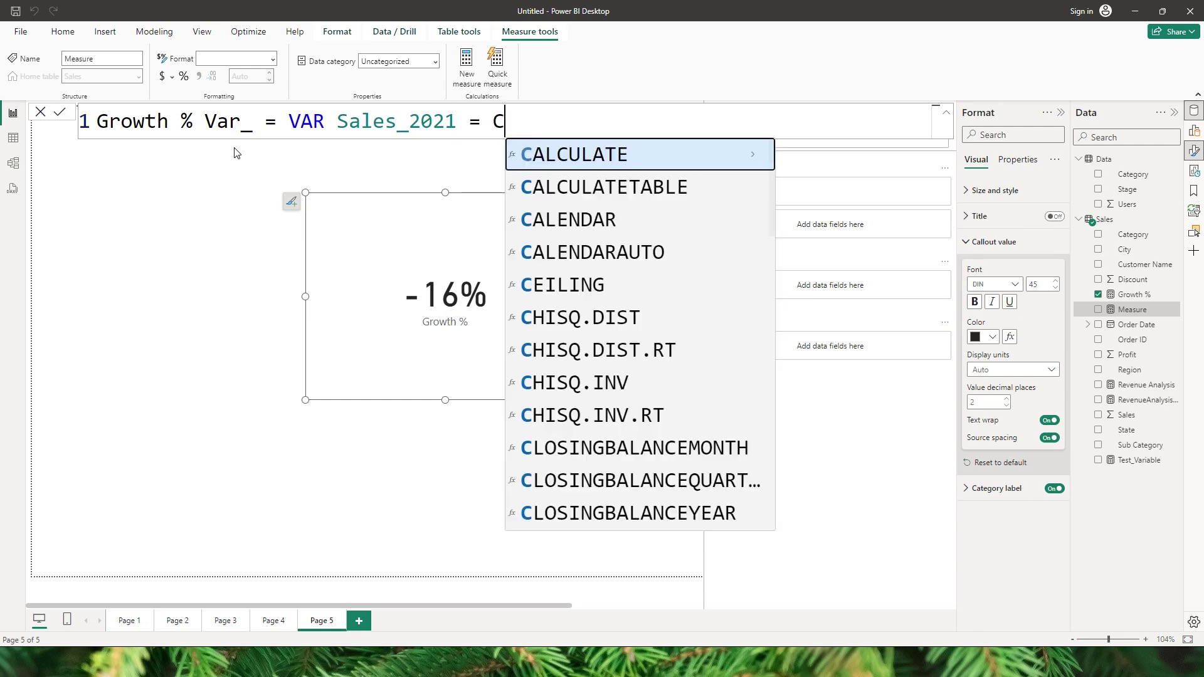
key(Tab)
text(sum)
key(Tab)
text(sal)
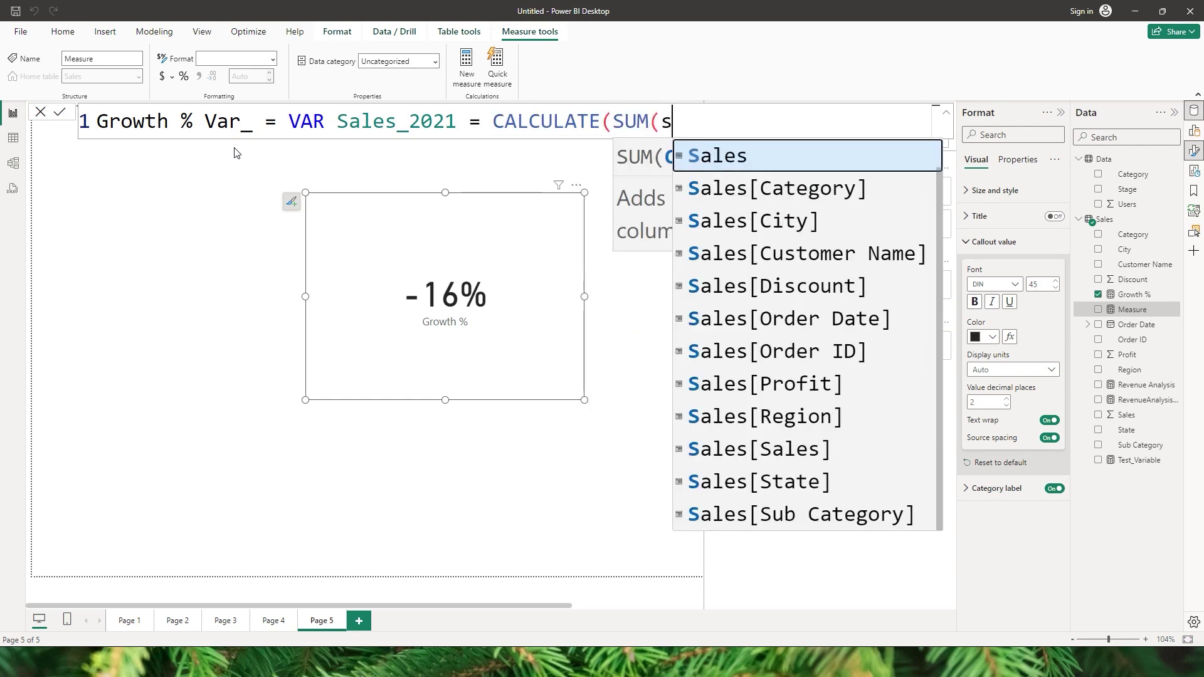
key(Down)
key(Down)
key(Down)
key(Down)
key(Down)
key(Down)
key(Down)
key(Down)
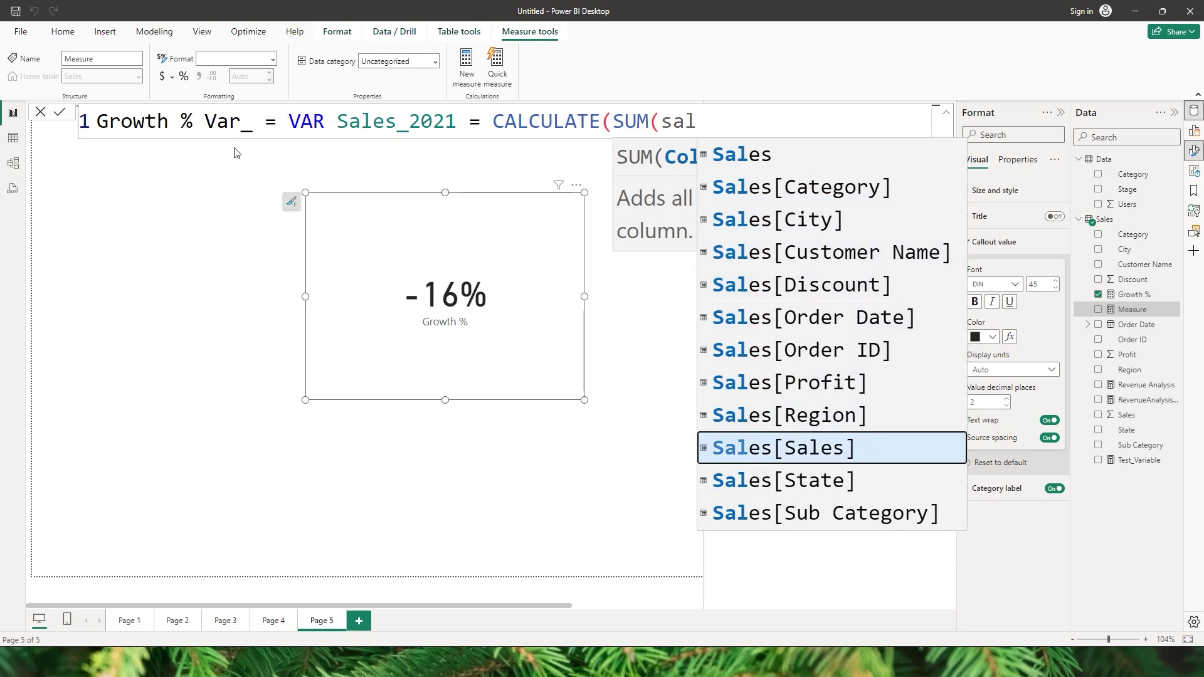
key(Tab)
text())
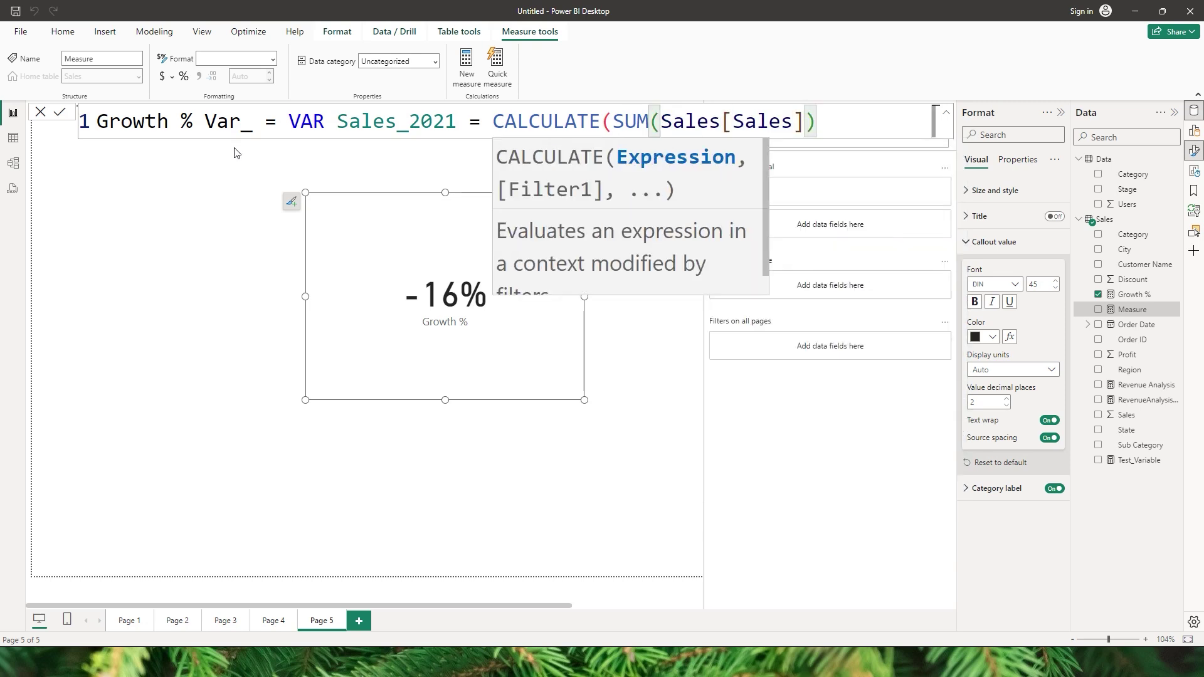
Add a FILTER on the Sales table as the CALCULATE filter argument, placed on its own indented line.
text(,Fil)
key(Tab)
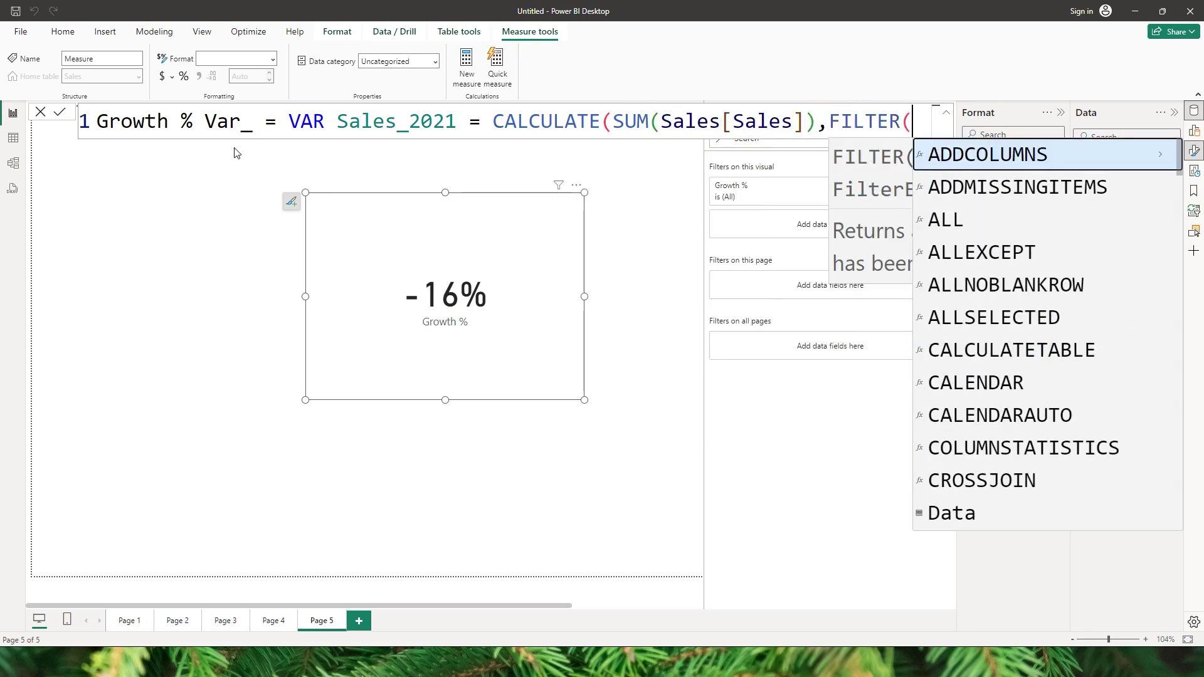
click(823, 125)
key(shift+Return)
key(Tab)
key(Tab)
key(Tab)
key(Tab)
key(Tab)
key(Tab)
key(Tab)
key(Tab)
click(600, 156)
text(Sa)
key(Tab)
Set the filter condition to YEAR(Sales[Order Date]) = 2021 and close the FILTER and CALCULATE functions.
text(,Year)
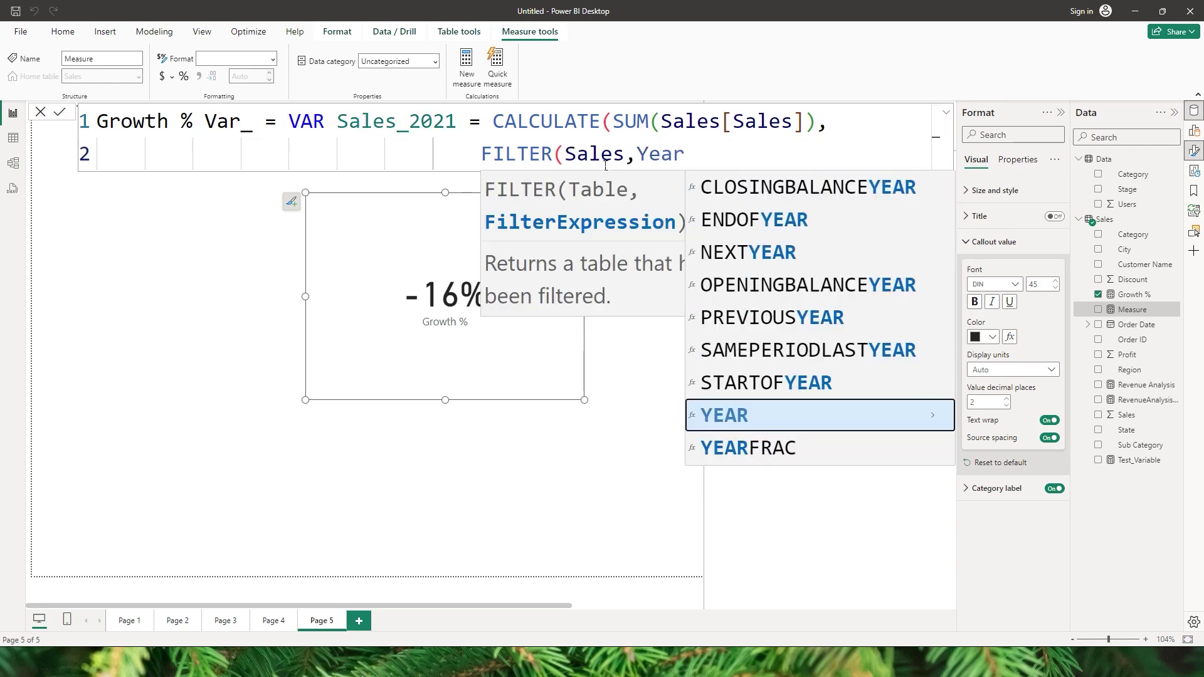
key(Tab)
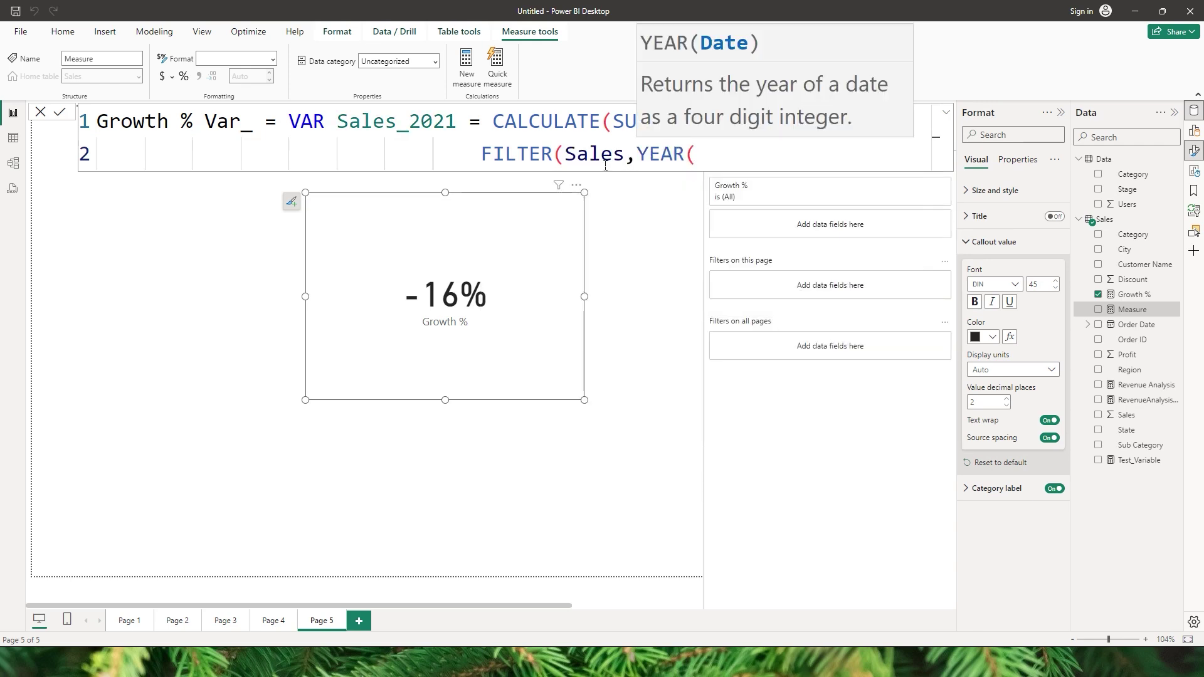
text(Date)
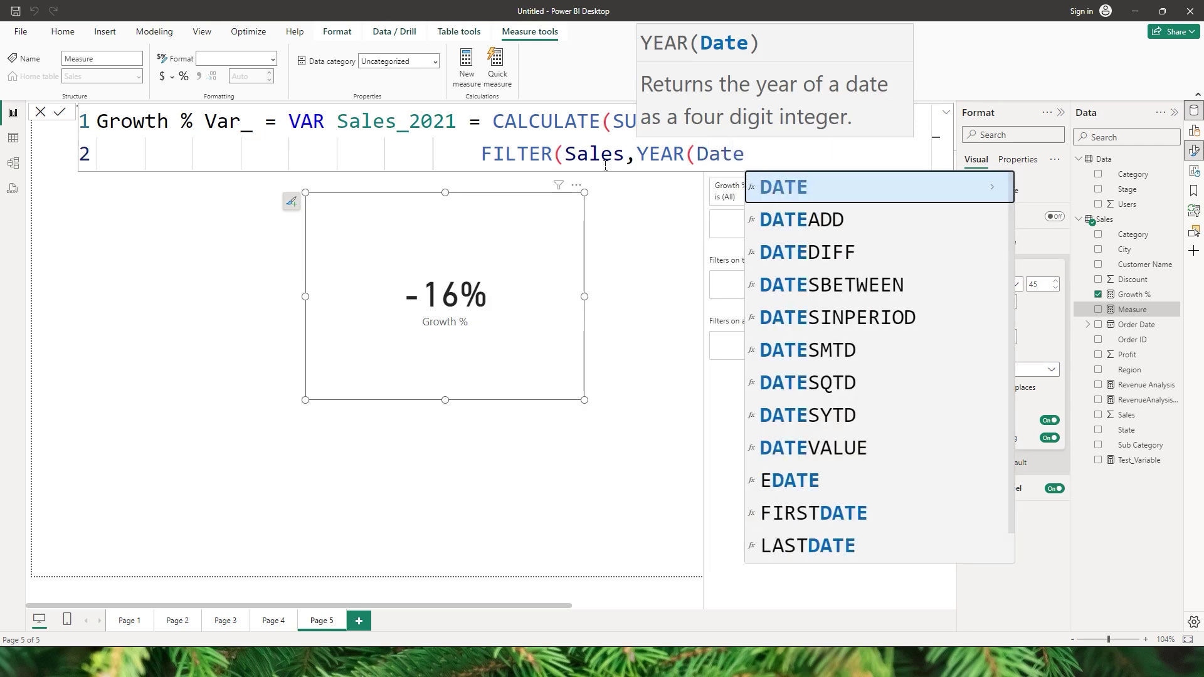
key(BackSpace)
key(BackSpace)
key(BackSpace)
key(BackSpace)
text(Order)
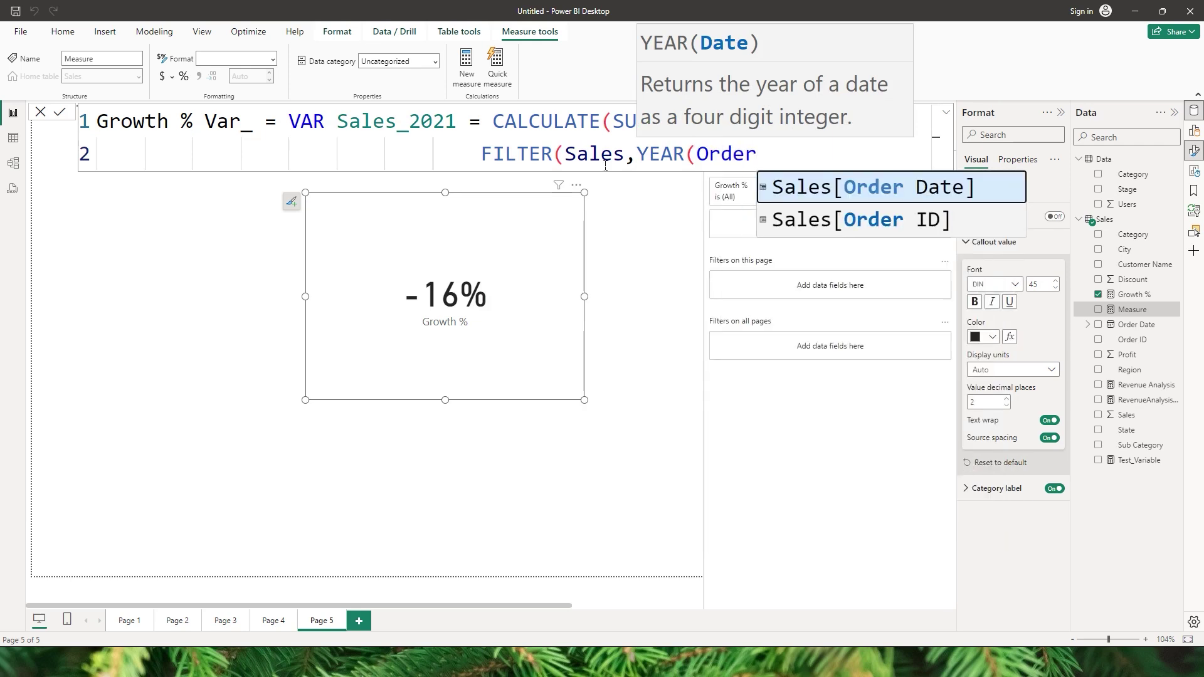
key(Tab)
text())
key(shift+Return)
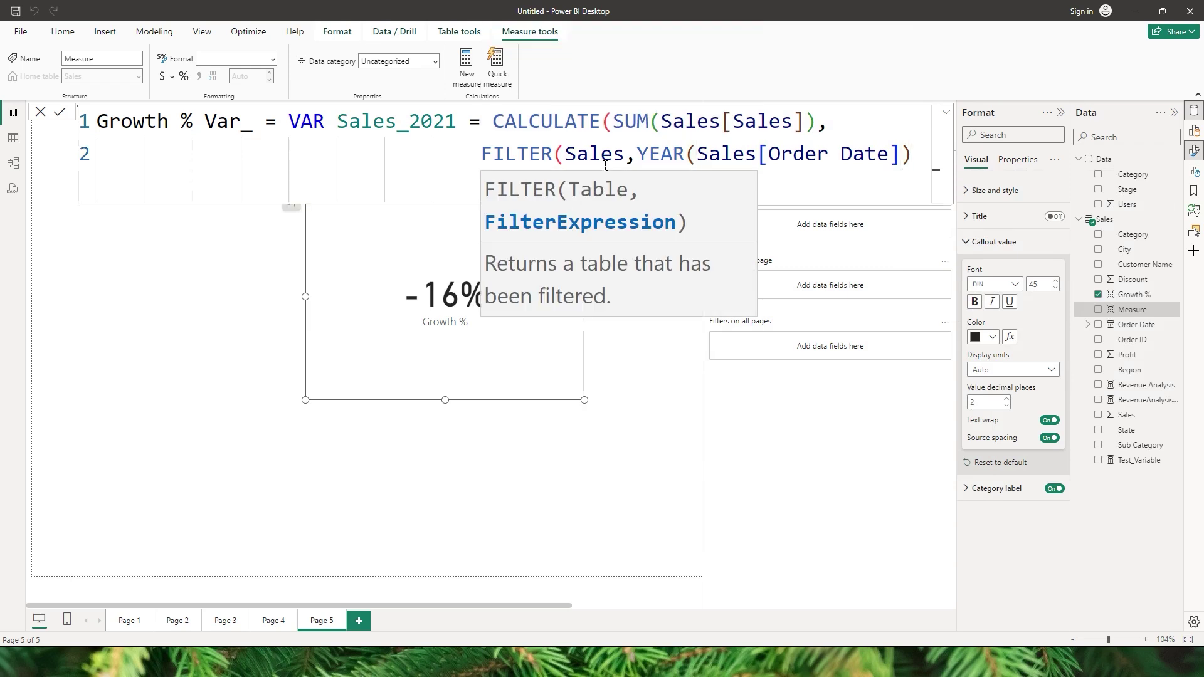
text())
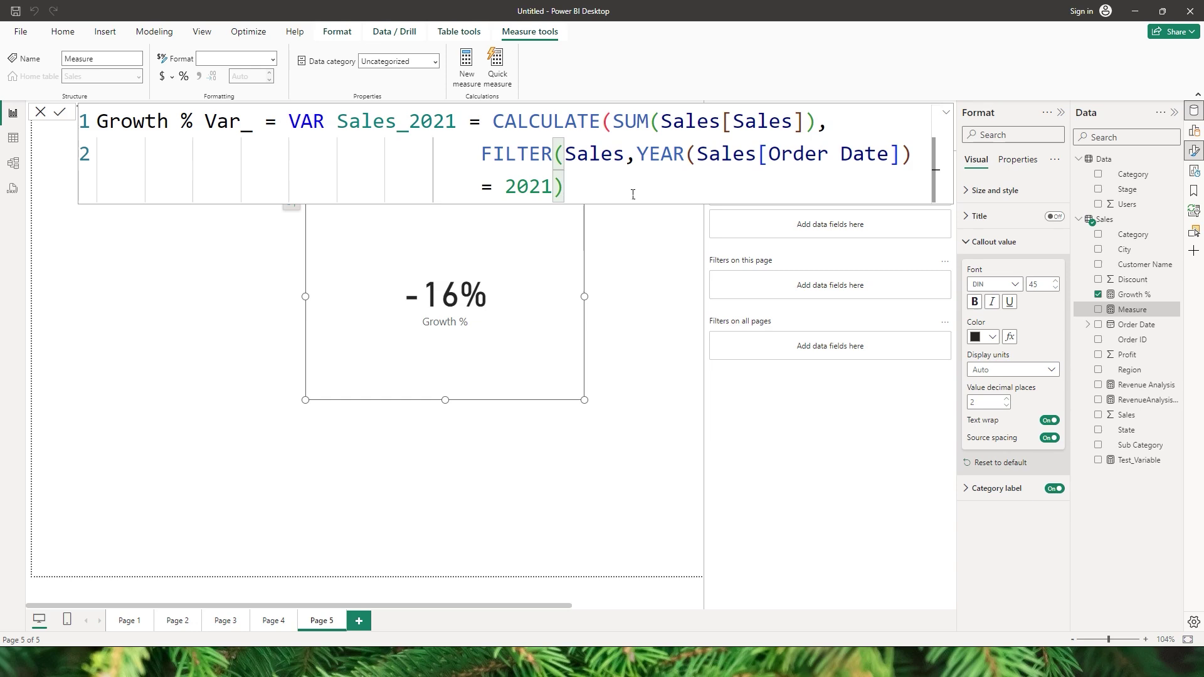
text())
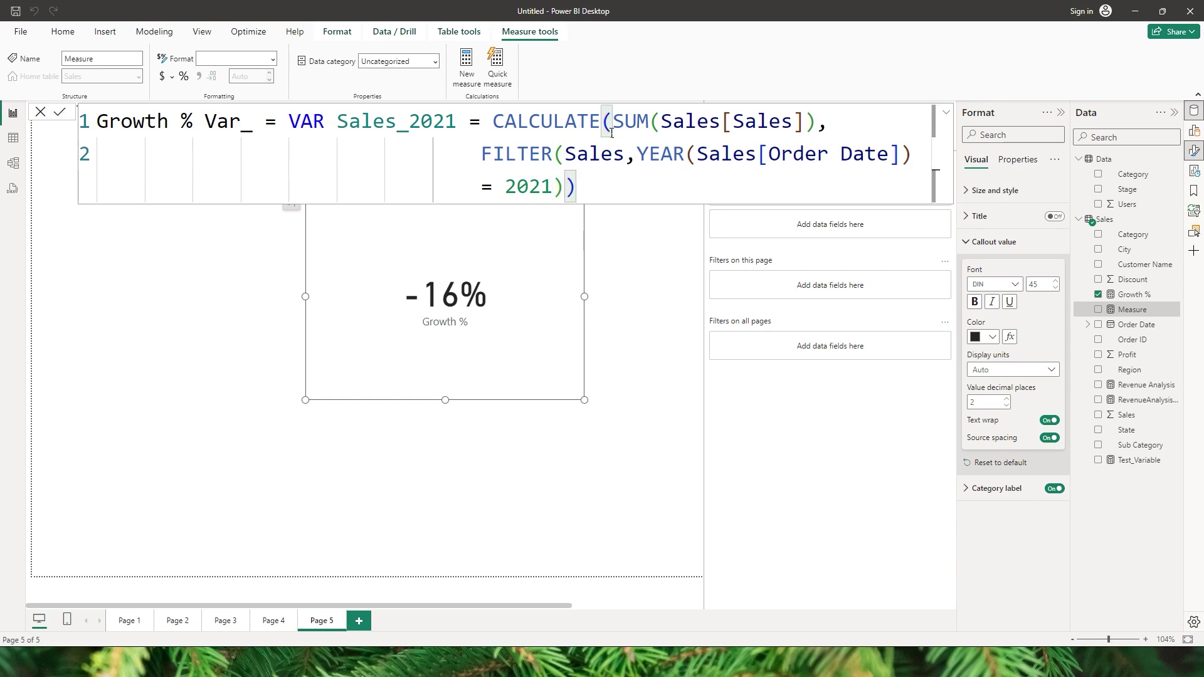
Add an unindented Return statement on line 5, below the Sales_2021 variable definition.
key(shift+Return)
key(shift+Return)
key(shift+Return)
key(BackSpace)
key(BackSpace)
key(BackSpace)
key(BackSpace)
key(BackSpace)
key(BackSpace)
key(BackSpace)
text(Return)
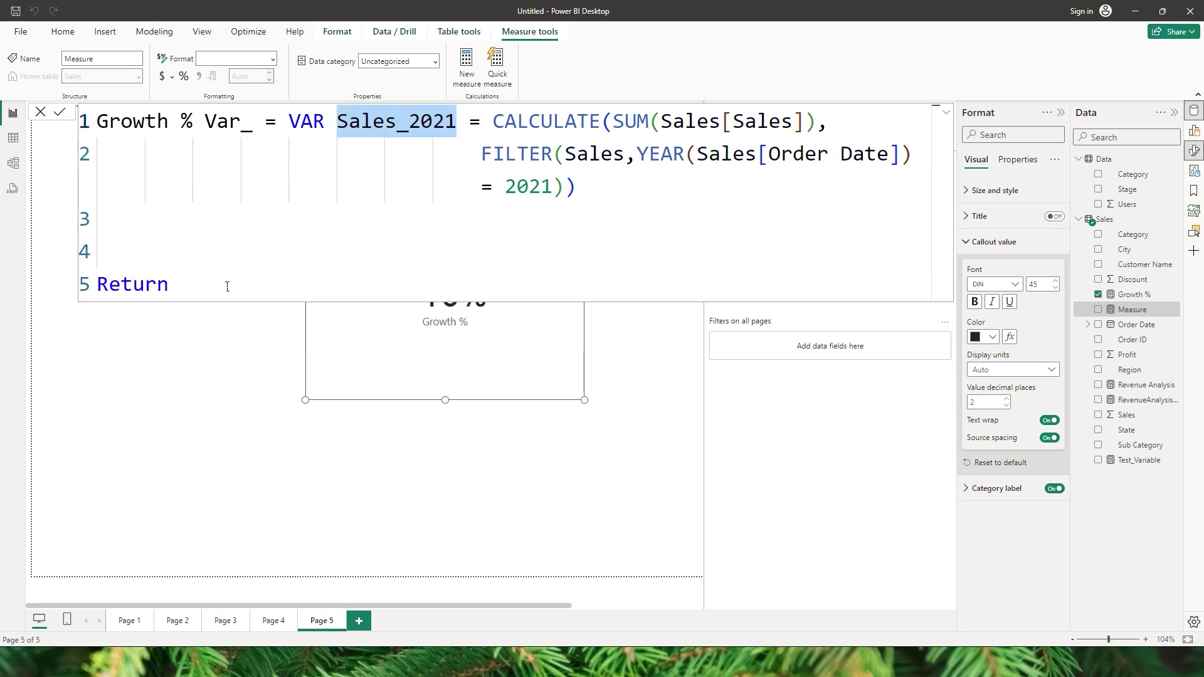
Make the Return statement output the Sales_2021 variable and commit the Growth % Var_ measure.
text(Sal)
key(Down)
key(Down)
key(Down)
key(Down)
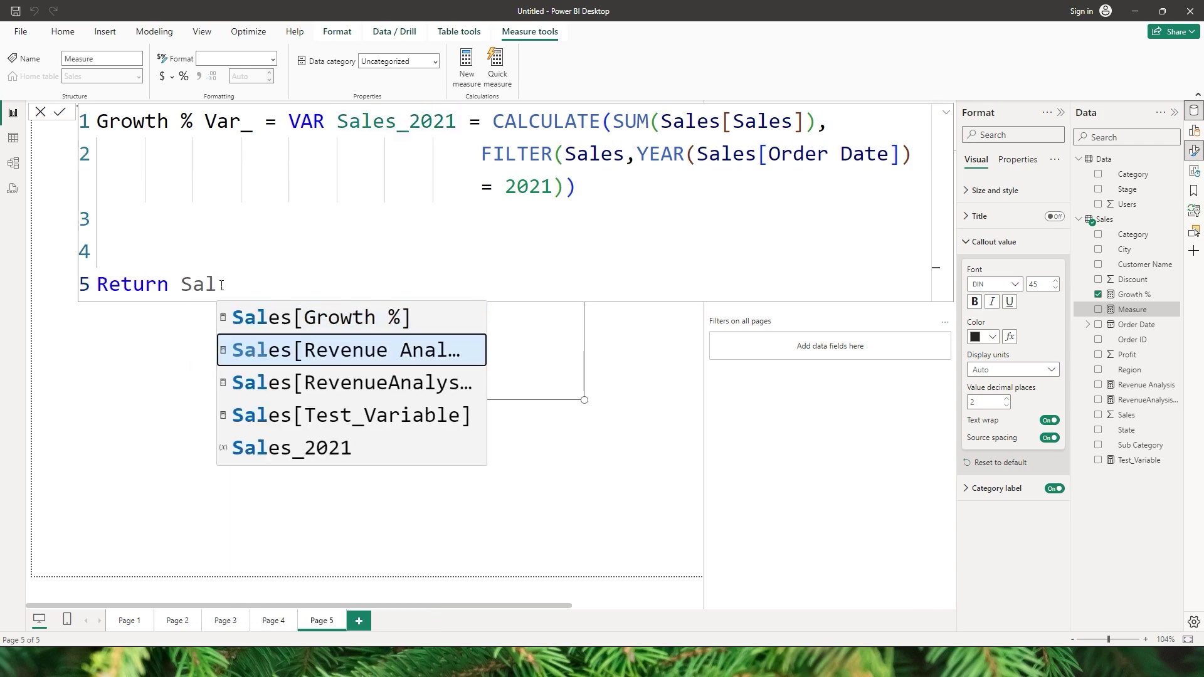
click(325, 458)
click(61, 114)
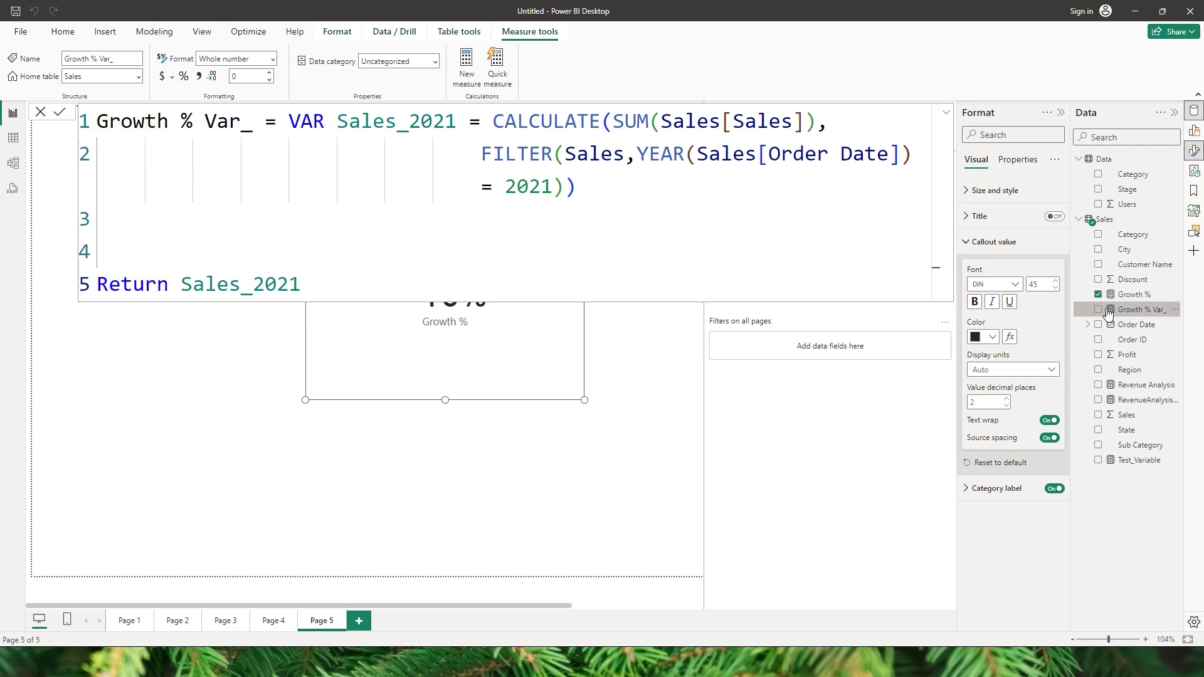
Show Growth % Var_ in a card below the Growth % card, with its value set to 2 decimal places.
drag(1138, 310, 399, 483)
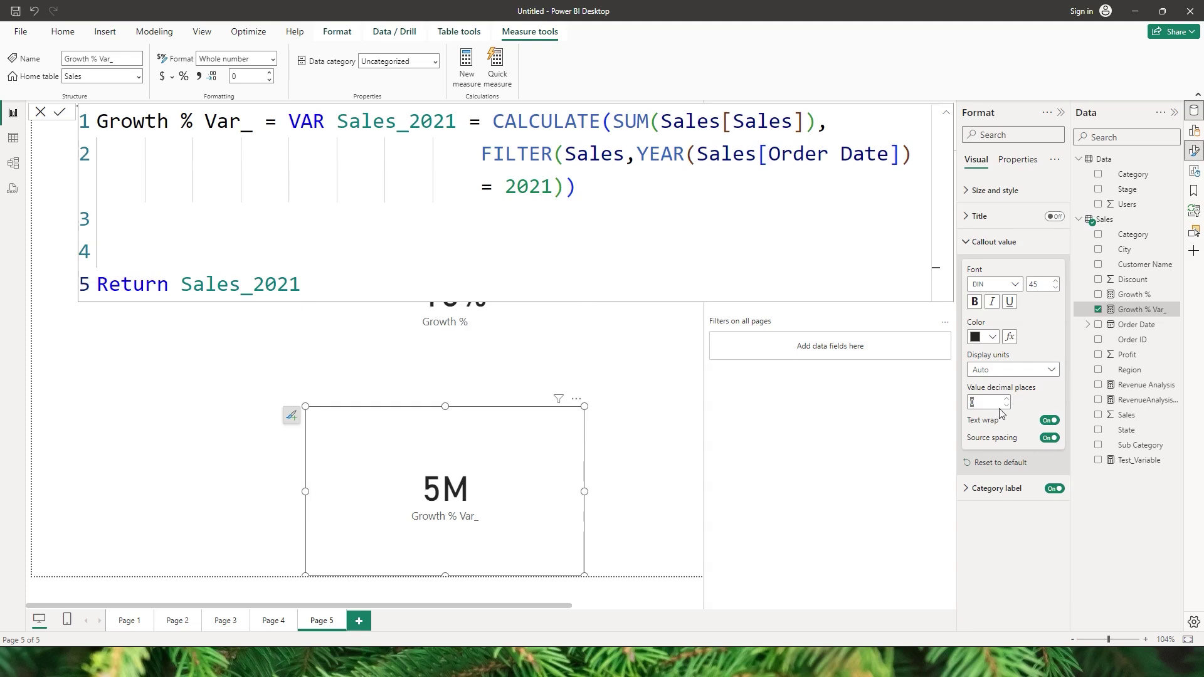
text(2)
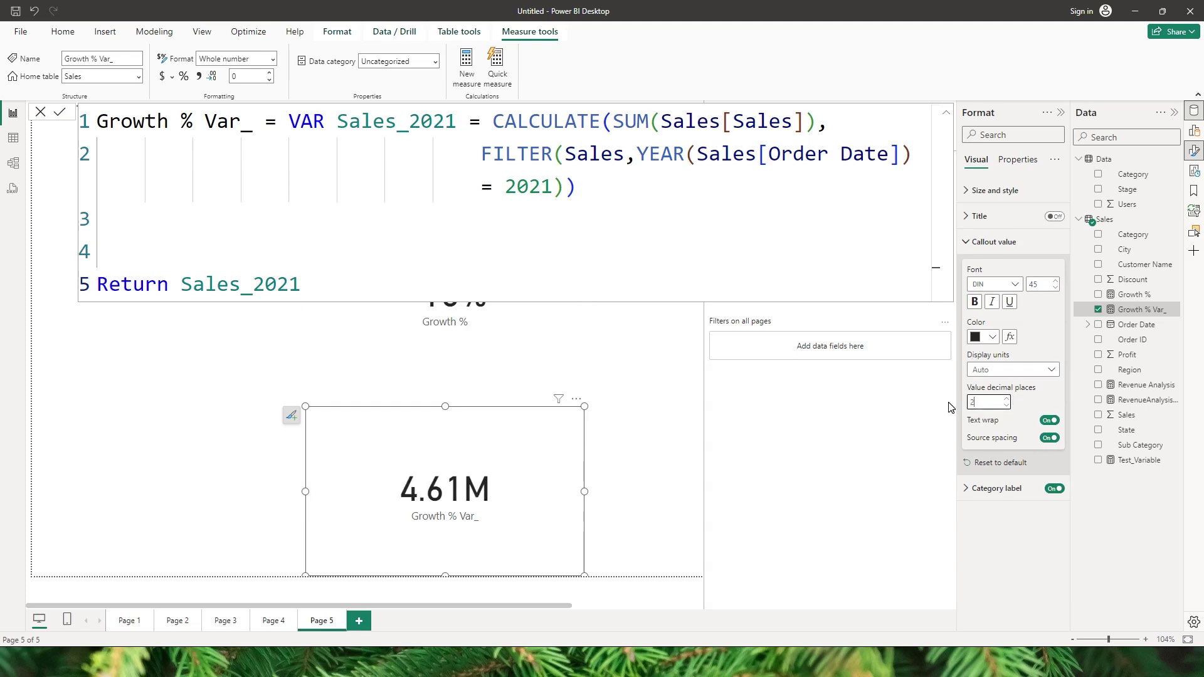
Duplicate the Sales_2021 variable definition below it, rename the copy Sales_2022 and set its filter year to 2022.
drag(587, 187, 286, 127)
key(ctrl+c)
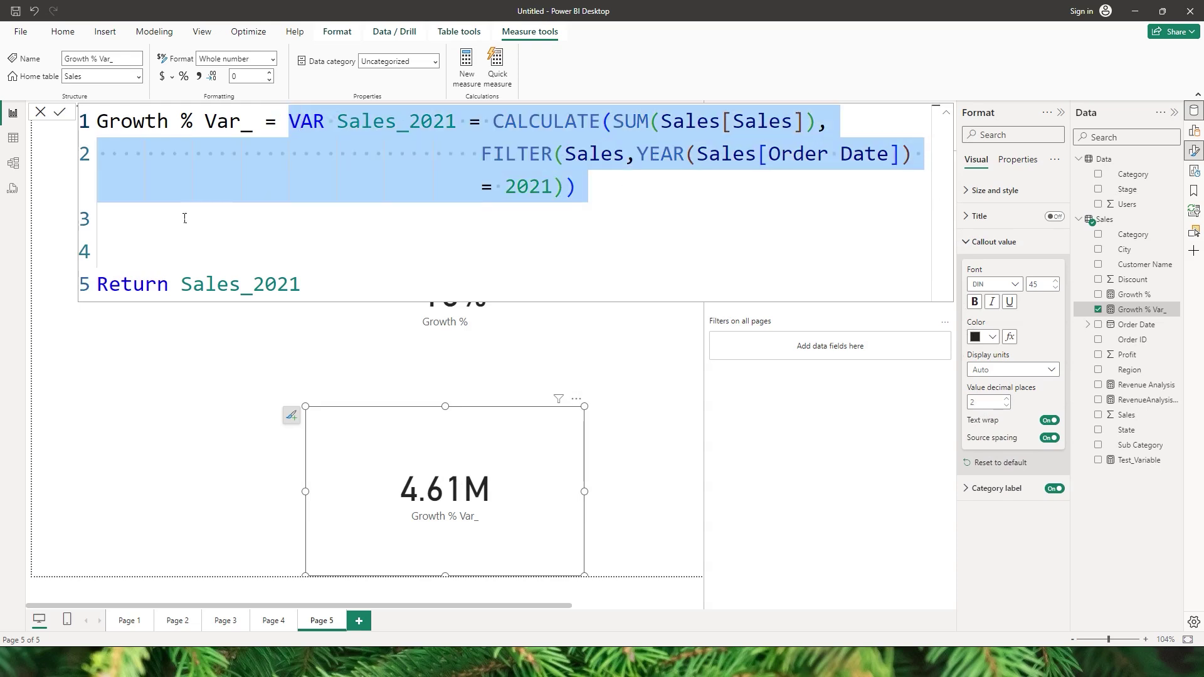
click(182, 217)
key(ctrl+v)
key(Return)
click(265, 219)
key(BackSpace)
text(2)
shift+click(558, 290)
click(558, 290)
key(BackSpace)
text(2)
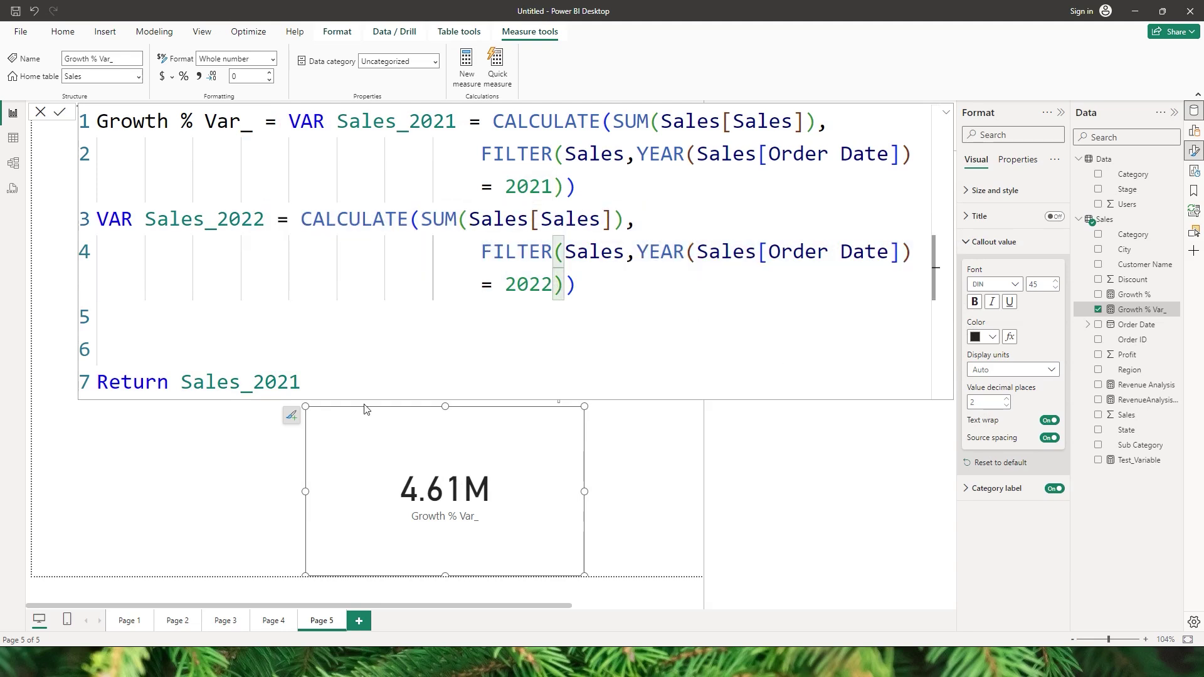
Change the Return statement to output Sales_2022 and commit the measure.
click(320, 377)
key(BackSpace)
text(2)
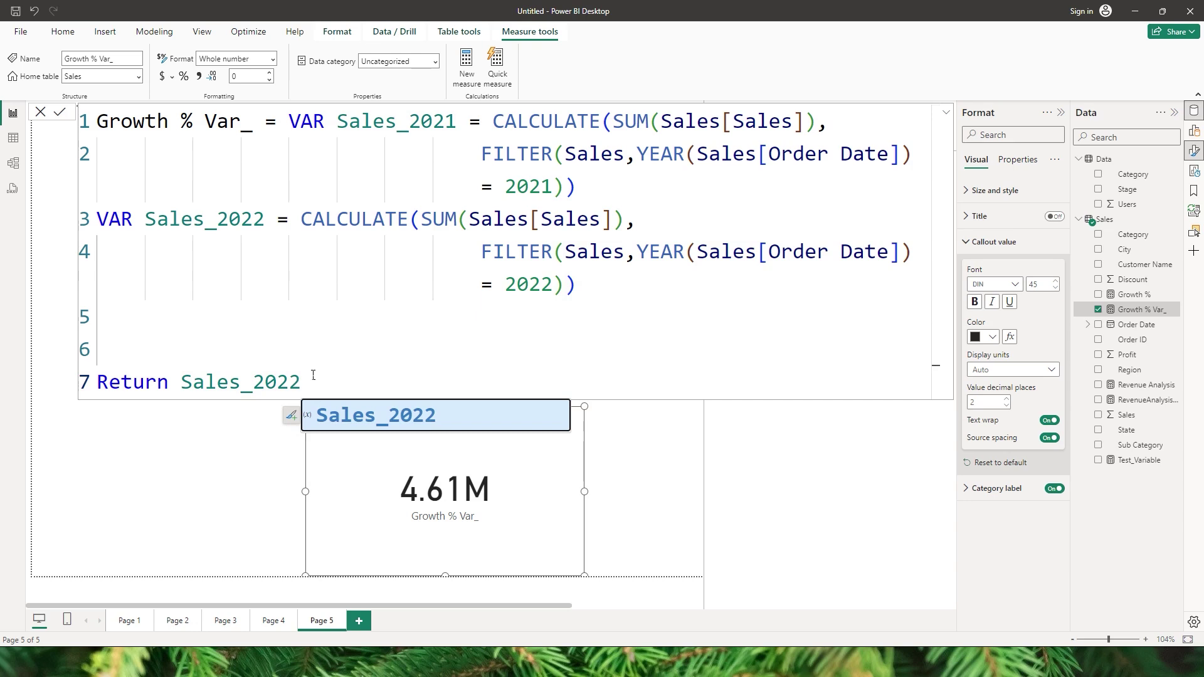
click(65, 116)
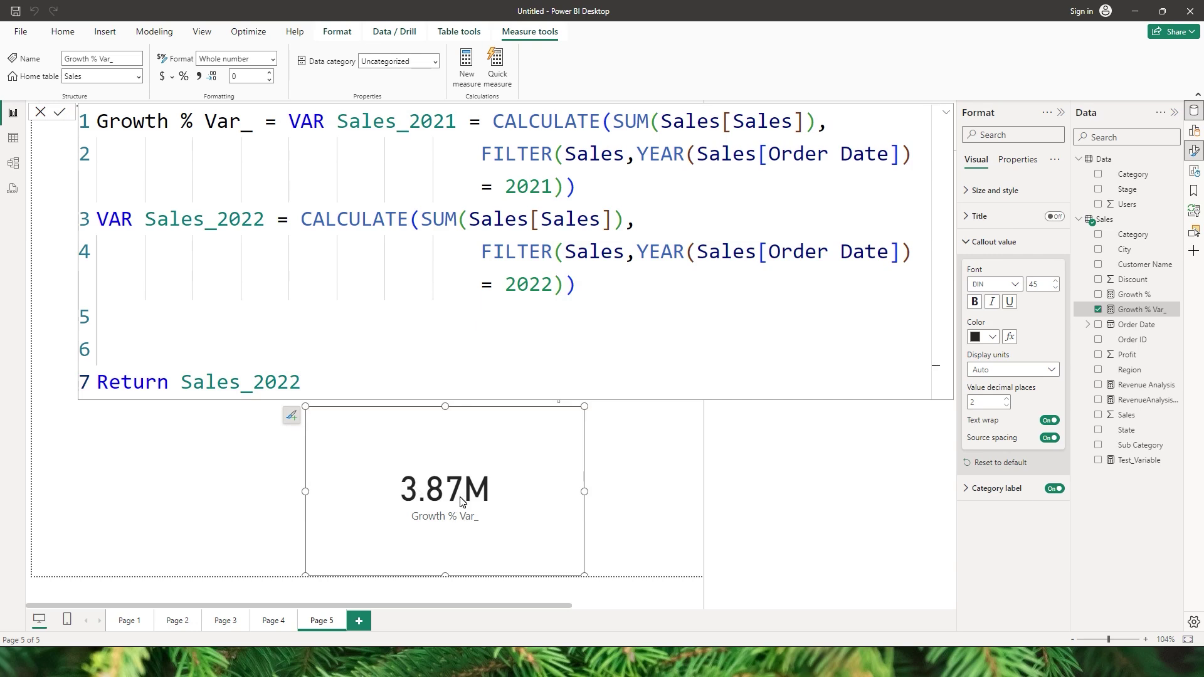
Open the original Growth % measure and examine the repeated 2021 CALCULATE expressions in its DIVIDE formula.
click(350, 399)
click(1136, 295)
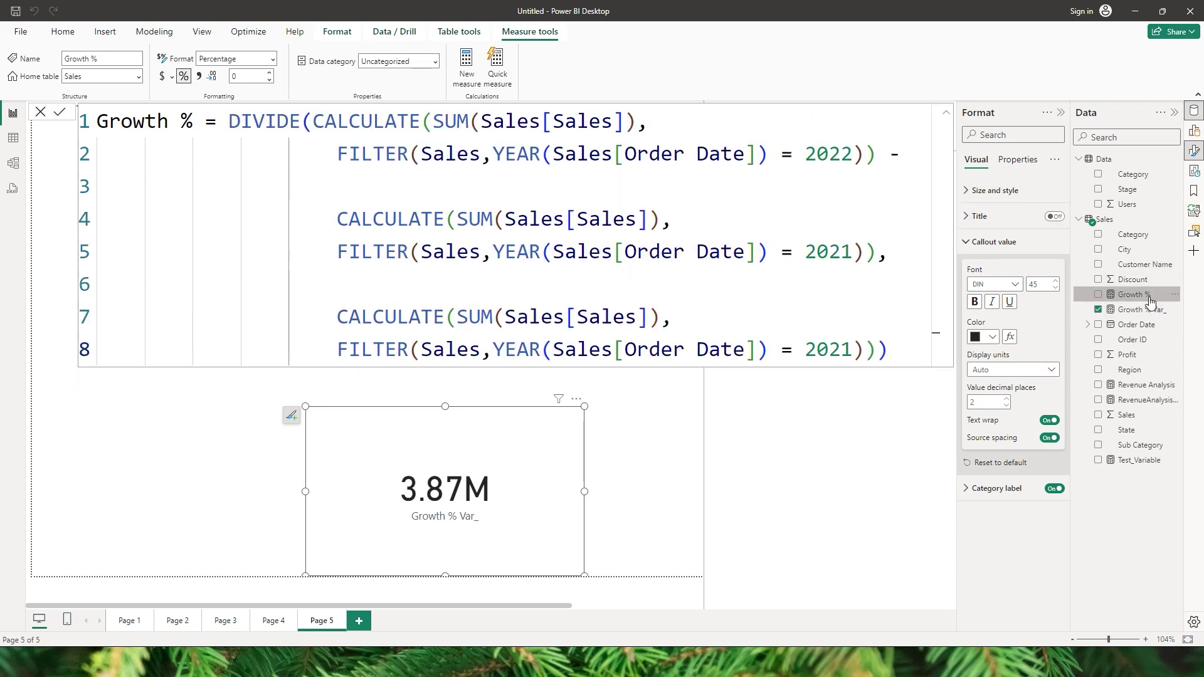
click(602, 254)
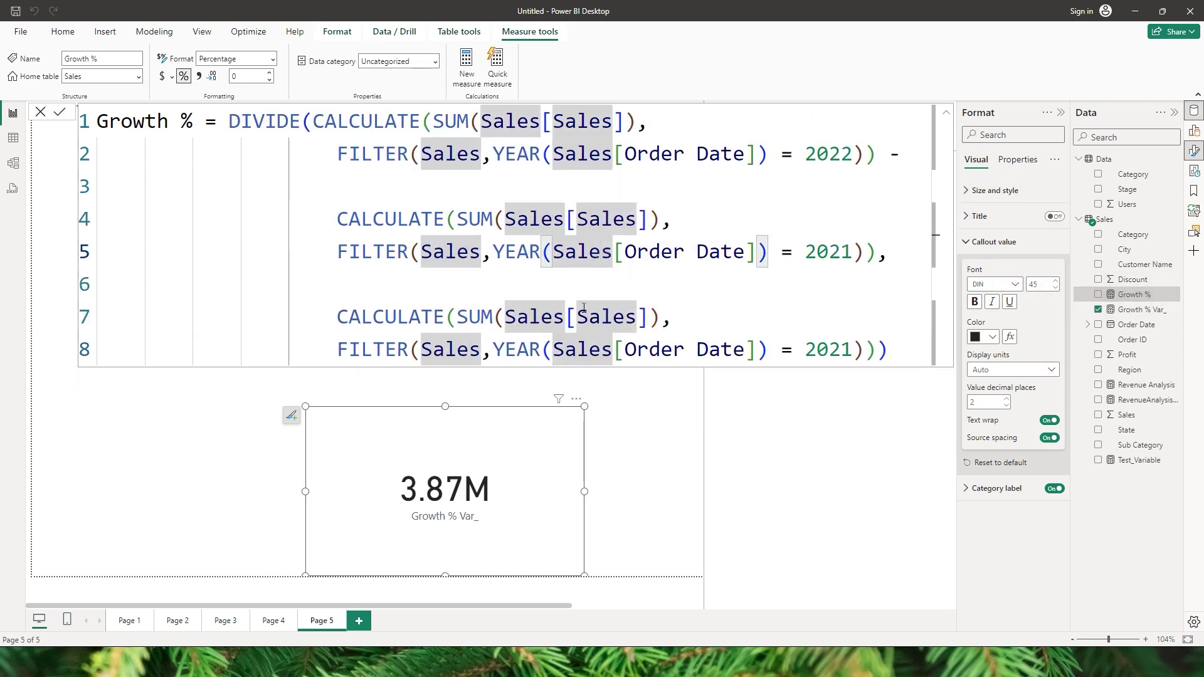
click(820, 308)
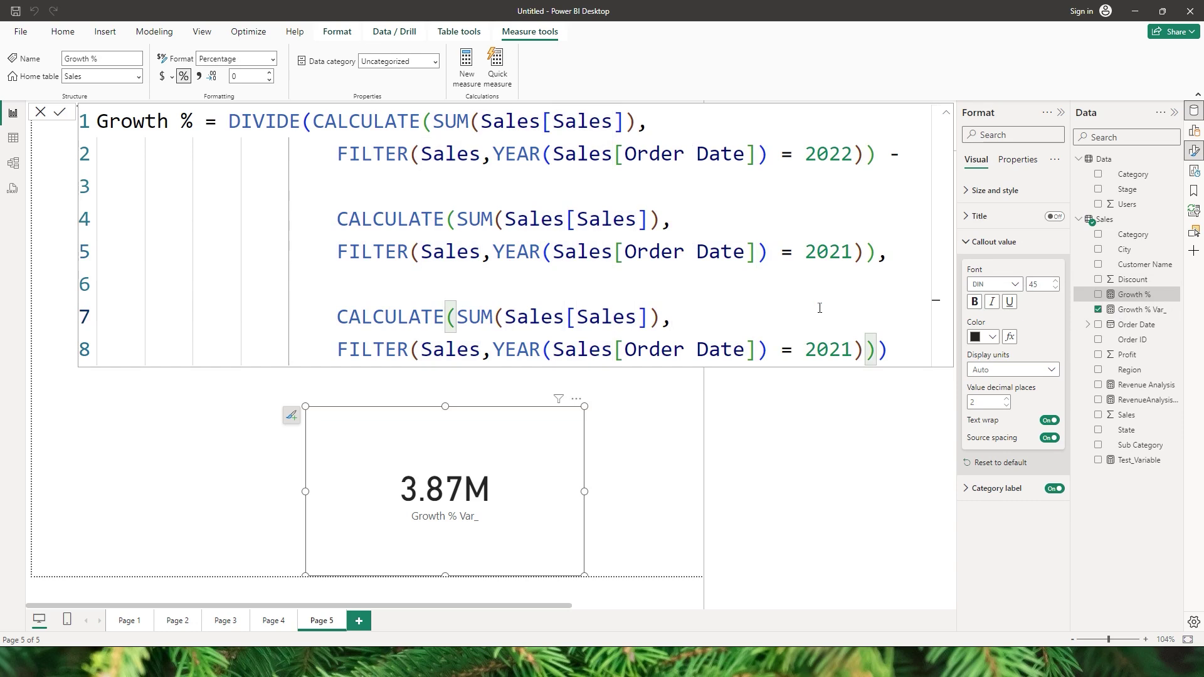
drag(887, 350, 371, 234)
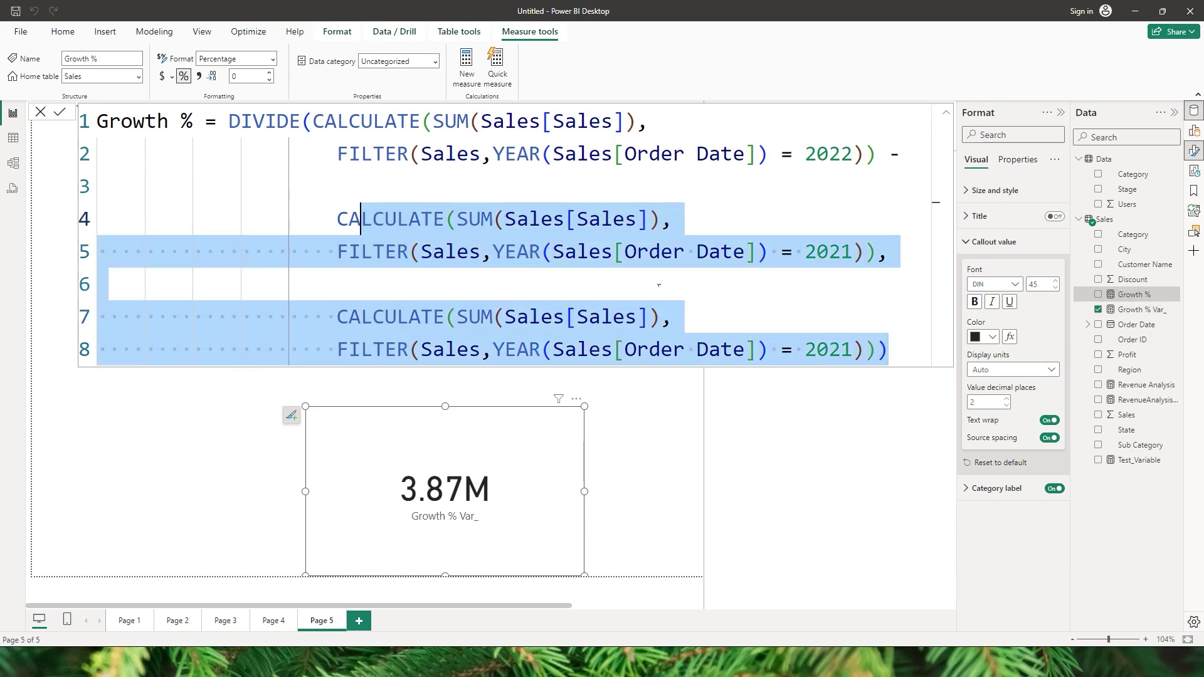
Change the Return statement of Growth % Var_ to output Sales_2021 and commit the measure.
click(1141, 309)
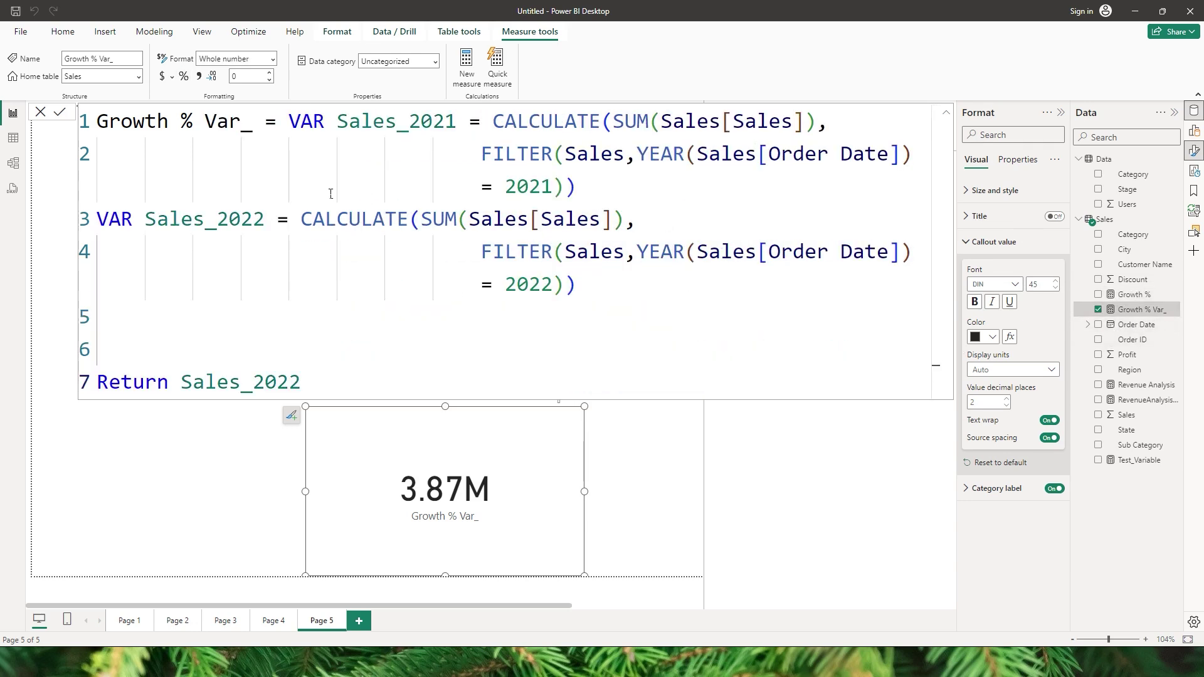
click(331, 385)
key(BackSpace)
text(1)
key(Escape)
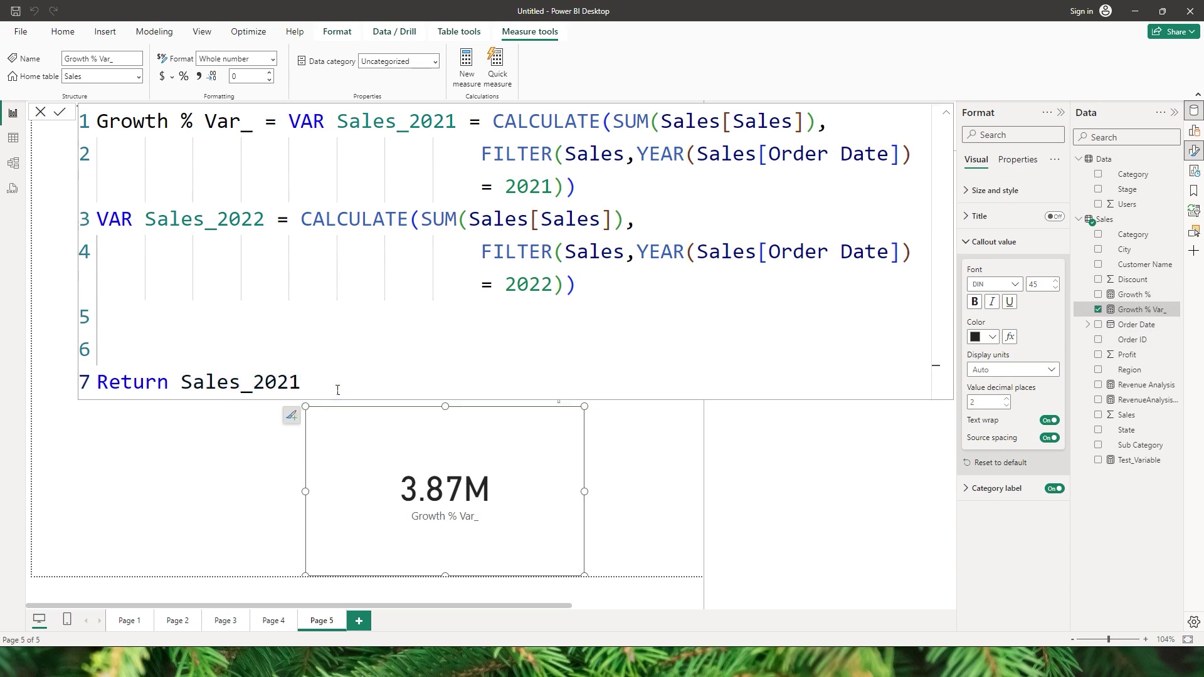
click(60, 113)
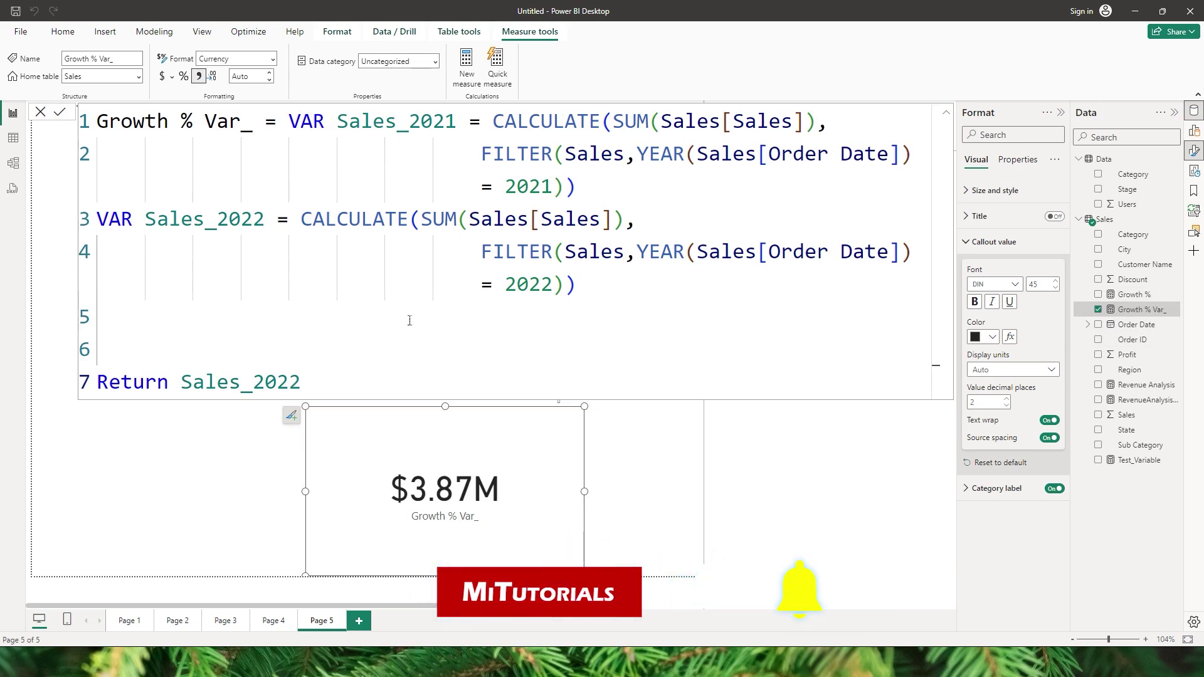
Wrap the Return expression of Growth % Var_ in DIVIDE with Sales_2022 - Sales_2021 as the numerator.
click(183, 382)
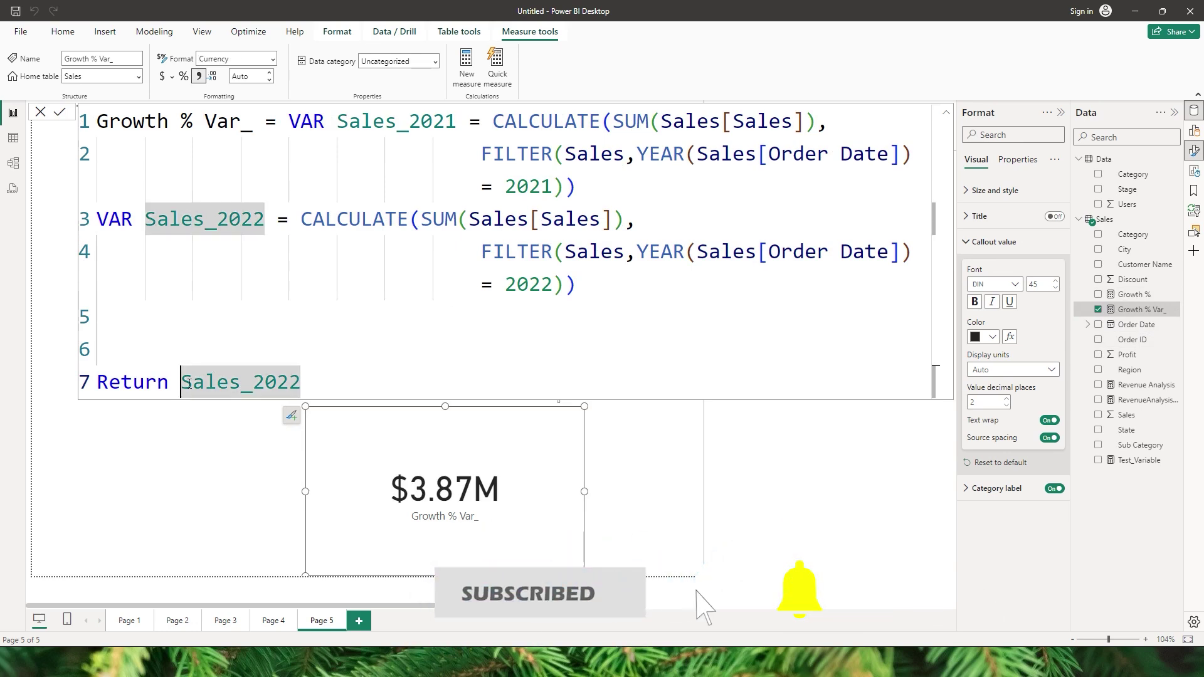
text(DIVIDE()
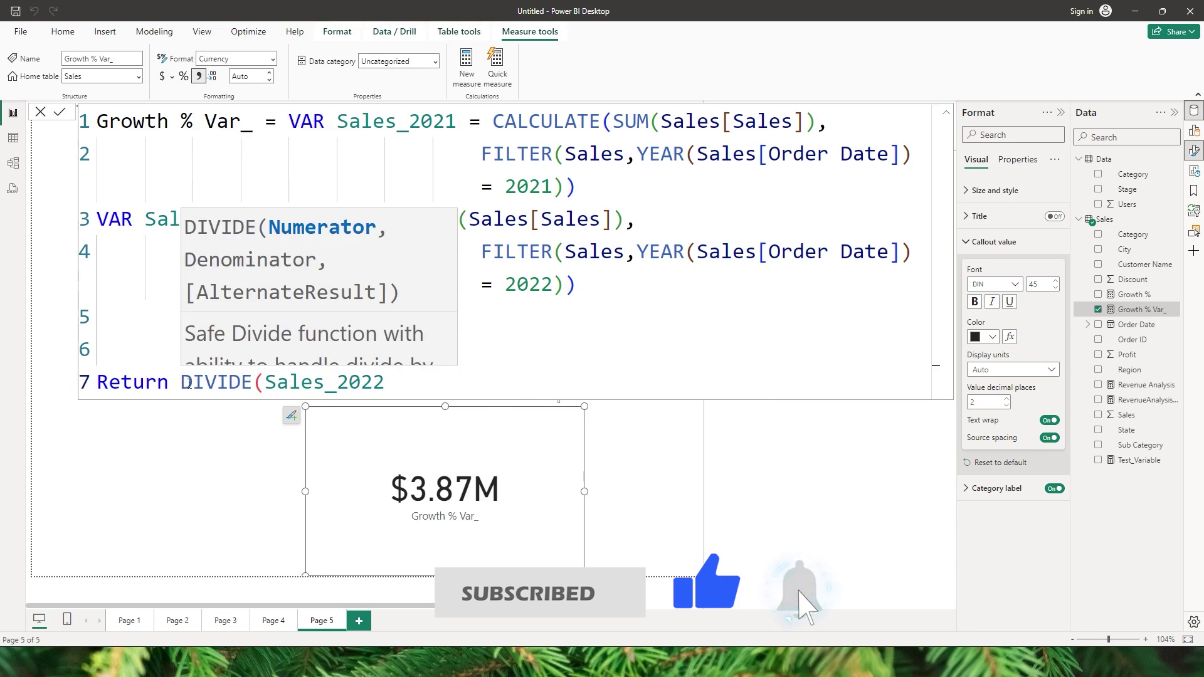
click(429, 385)
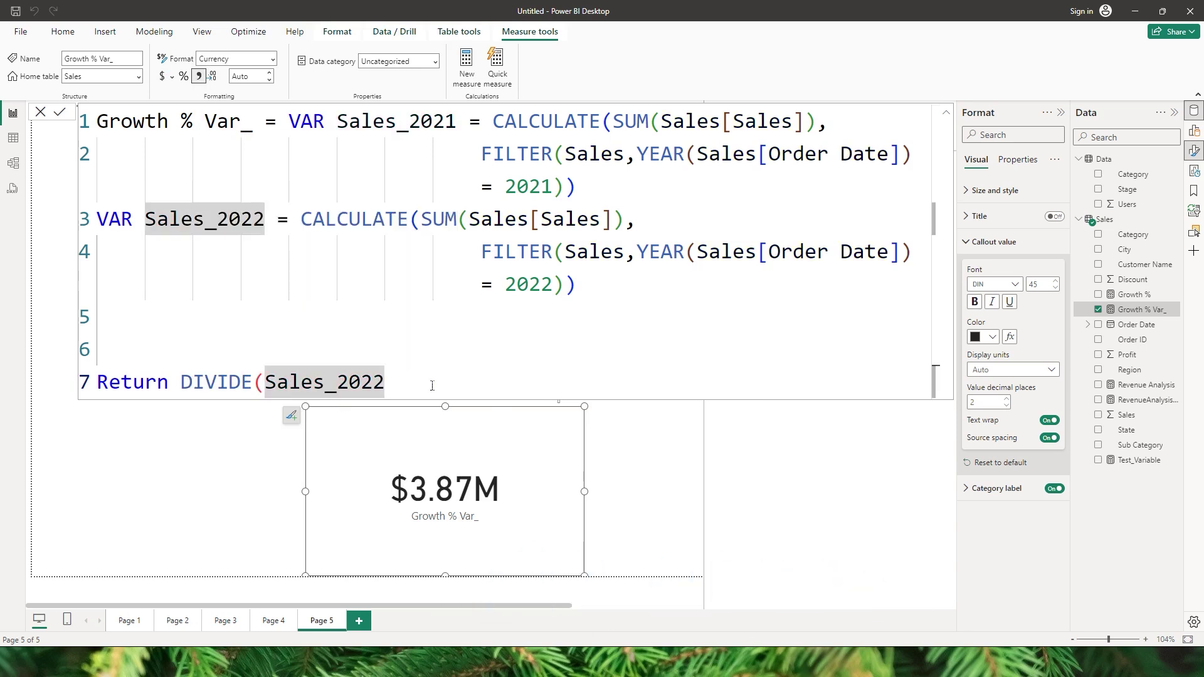
text(- )
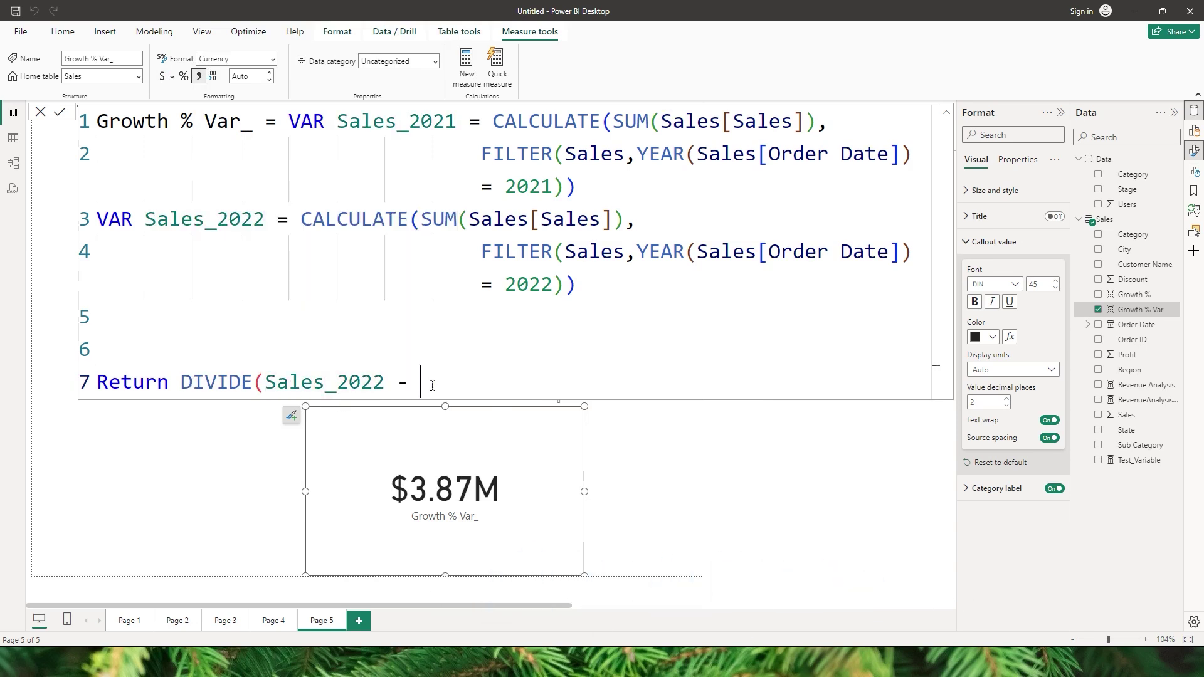
text(sales)
key(Down)
key(Down)
key(Down)
key(Down)
key(Tab)
text(,)
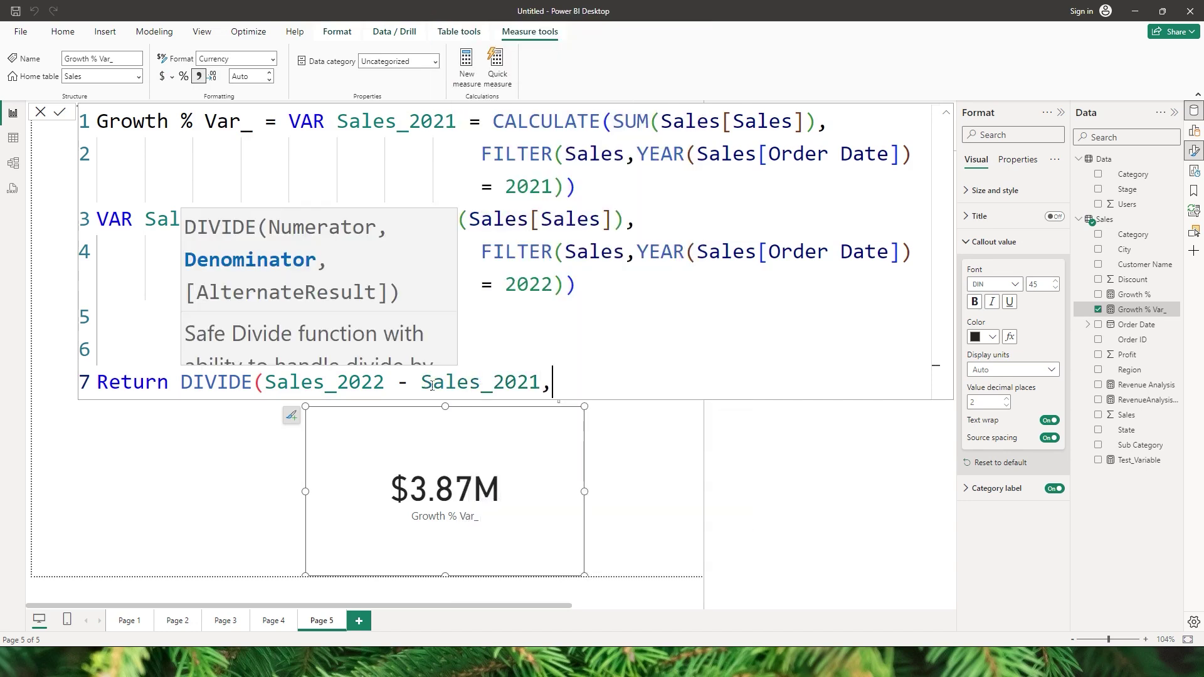
Use Sales_2021 as the DIVIDE denominator and close the function.
text(Sa)
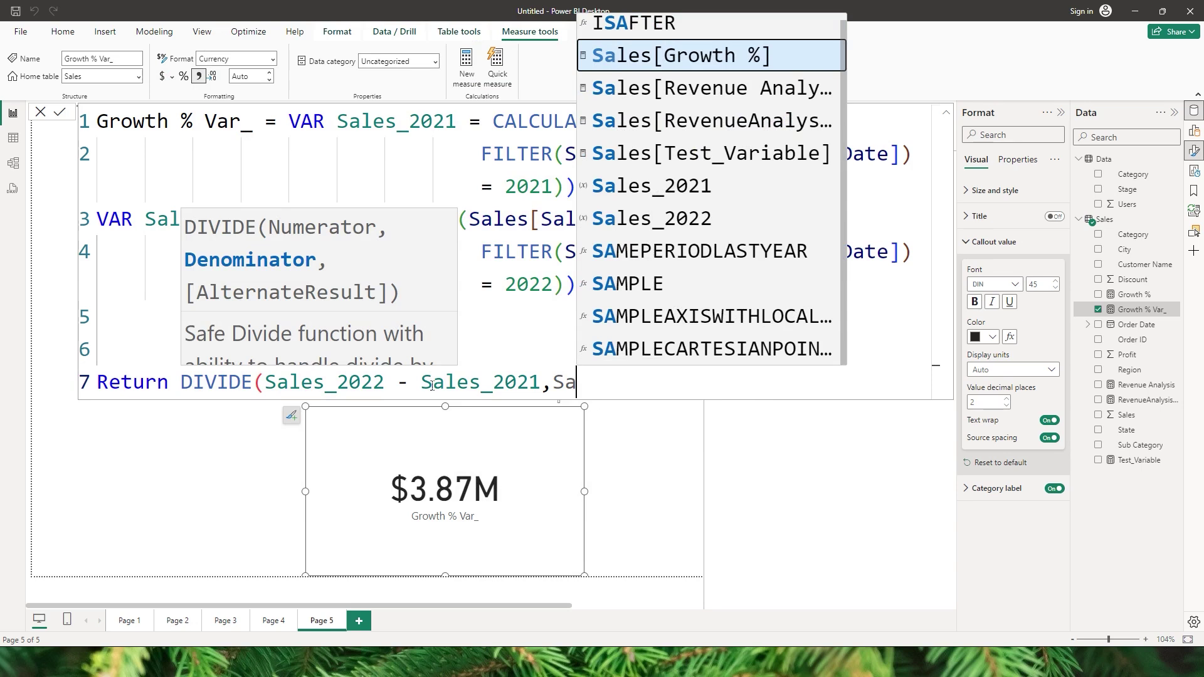
text(le)
key(Down)
key(Down)
key(Down)
key(Down)
key(Tab)
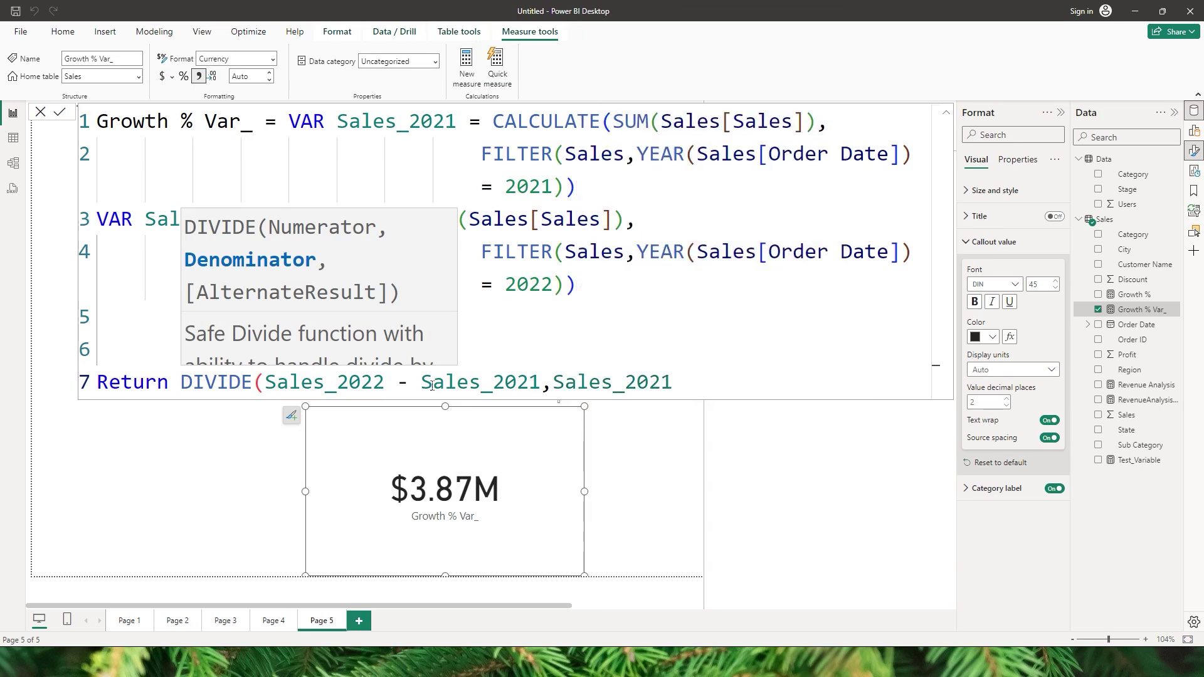
text())
Compare the Sales_2021 variable definition with its use as the denominator in the Return statement.
key(Up)
key(Up)
drag(588, 190, 351, 124)
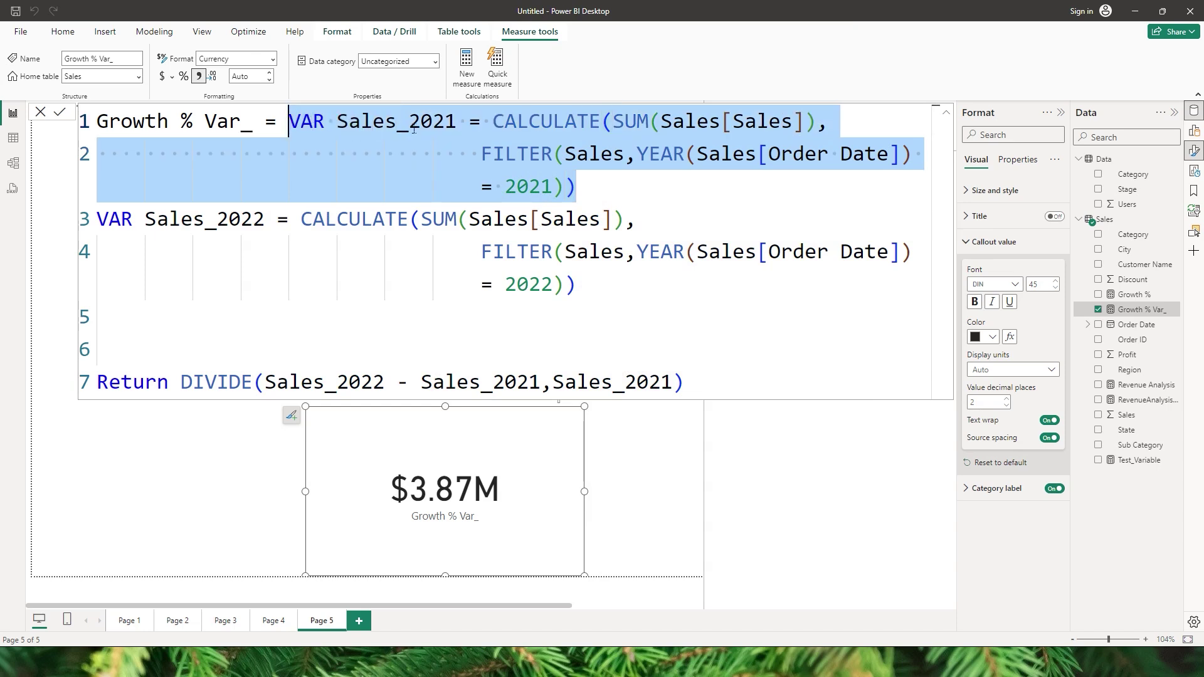
drag(552, 382, 672, 382)
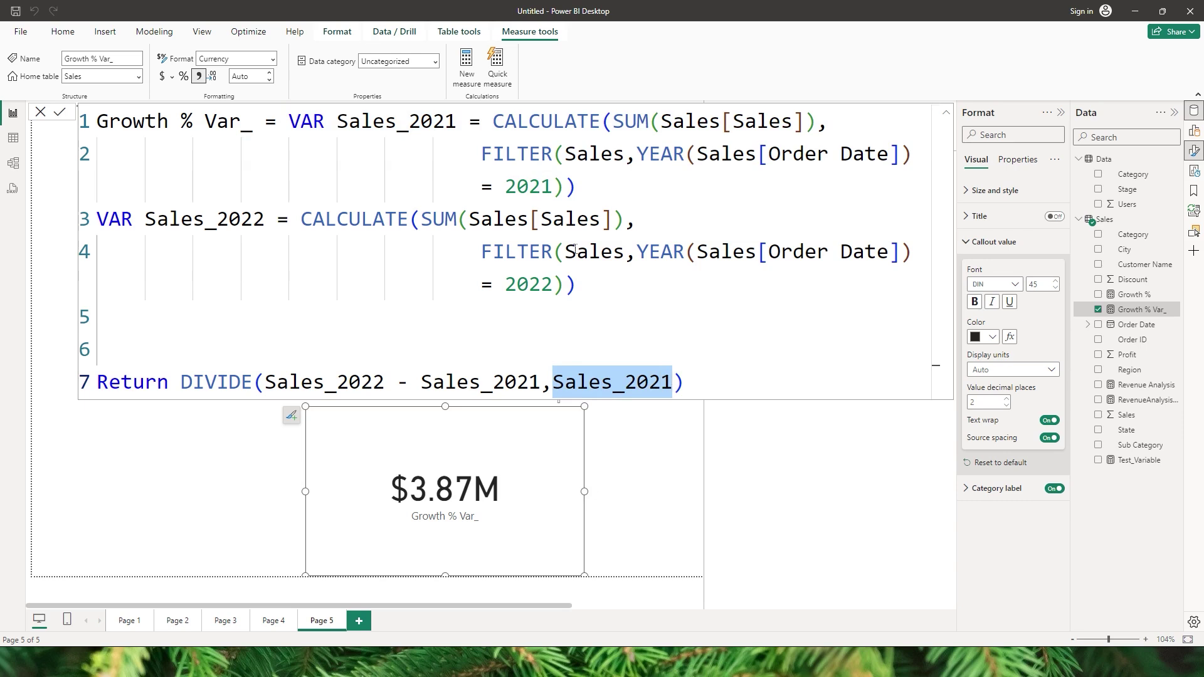
drag(577, 188, 337, 124)
click(462, 132)
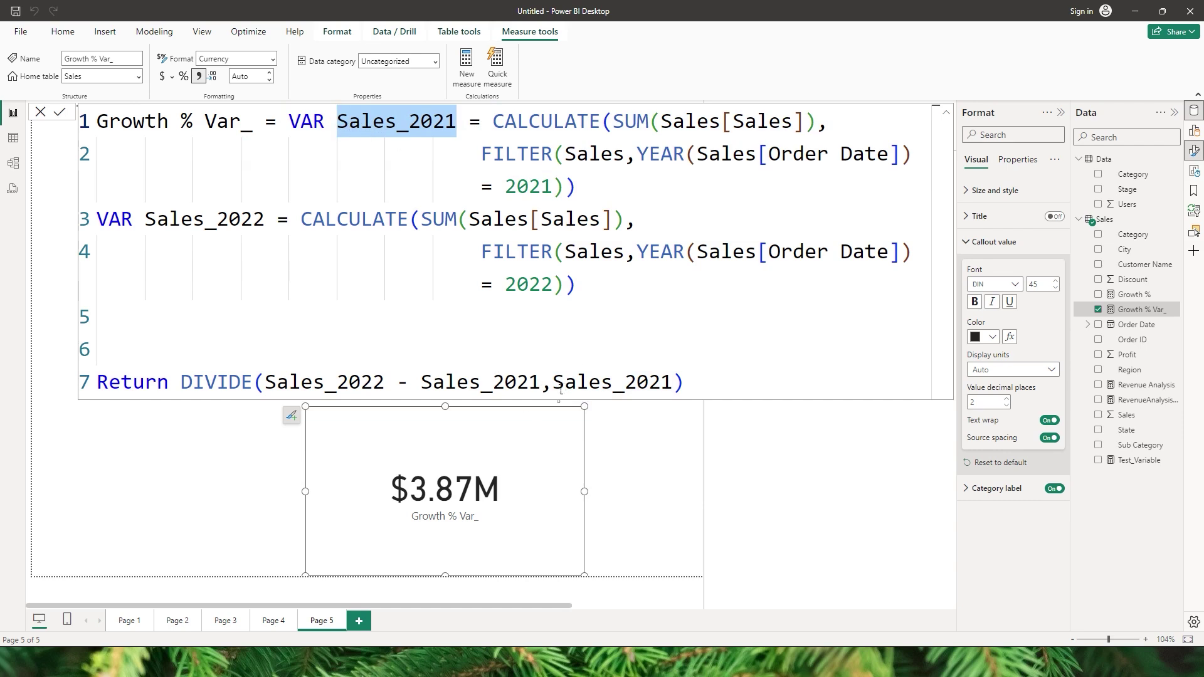
drag(552, 387, 677, 394)
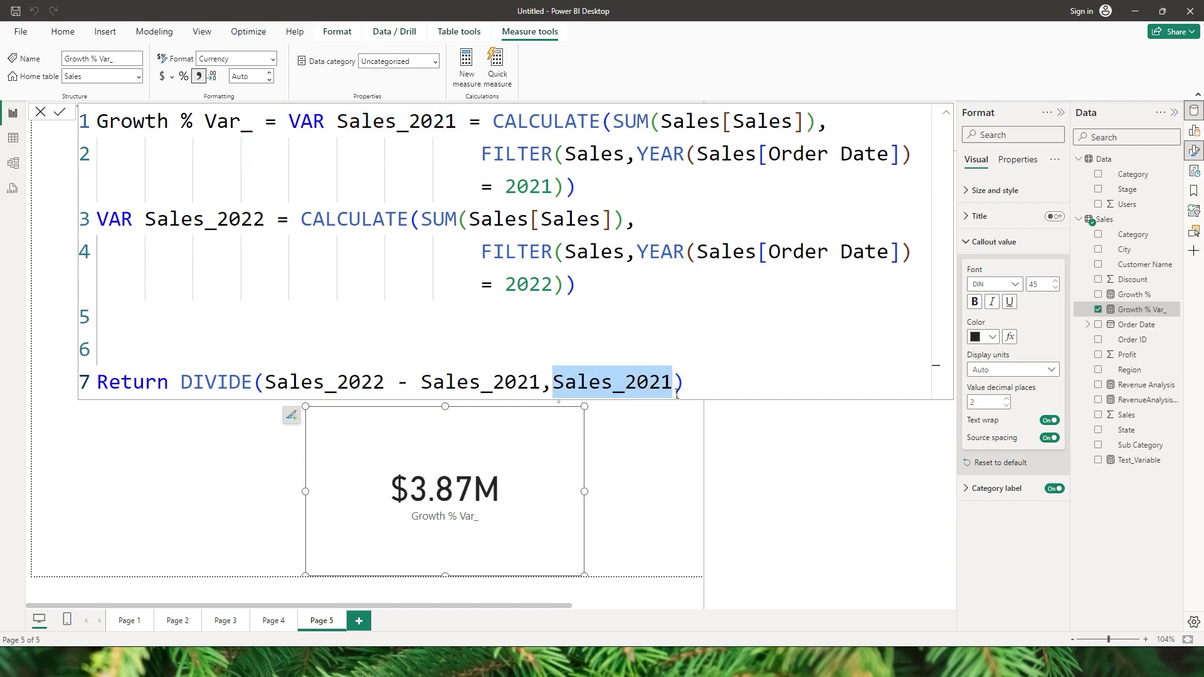
click(702, 396)
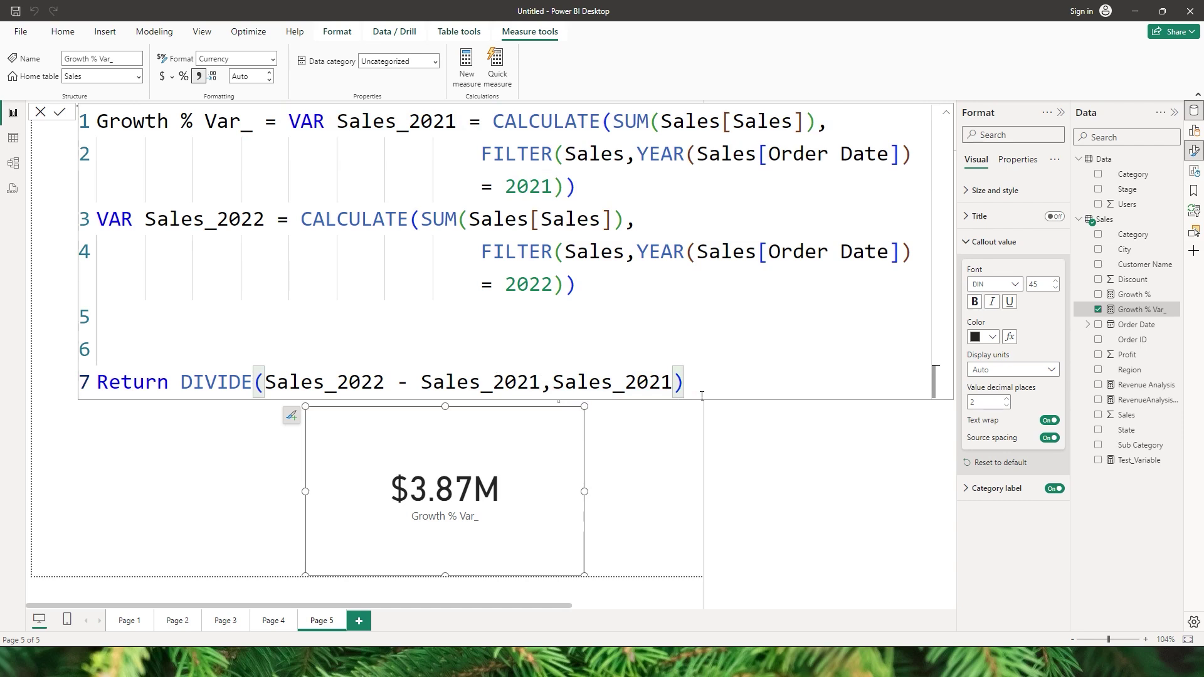
Commit the Growth % Var_ formula and format the measure as a percentage.
click(59, 112)
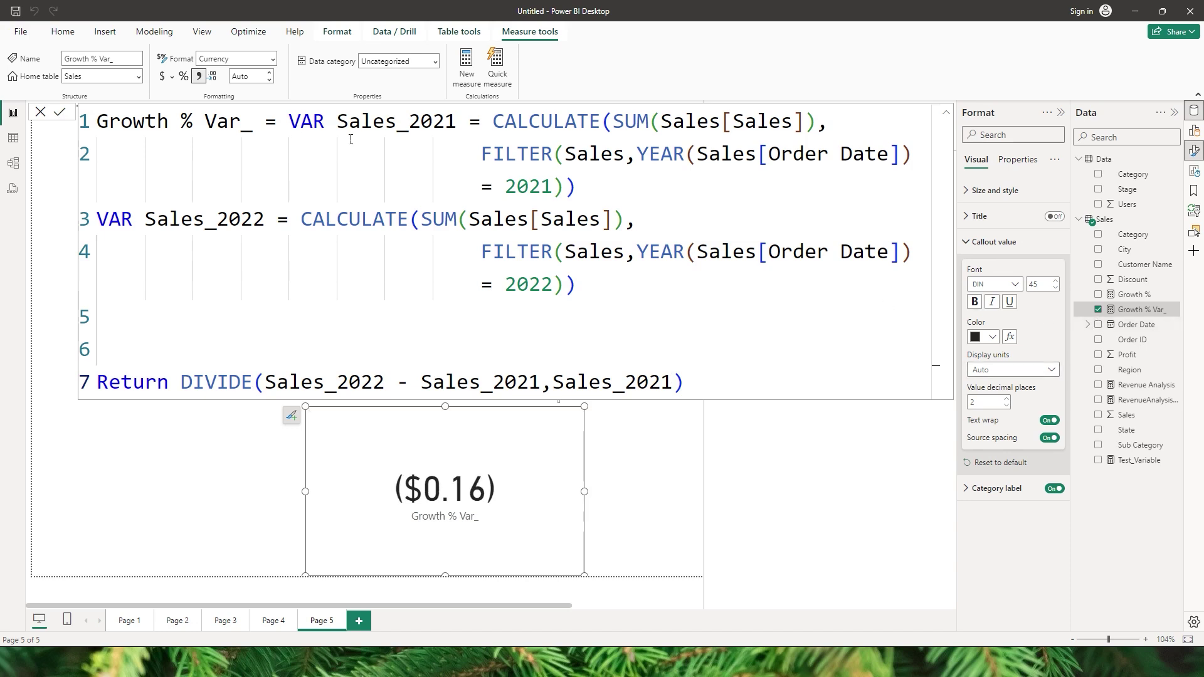
click(184, 76)
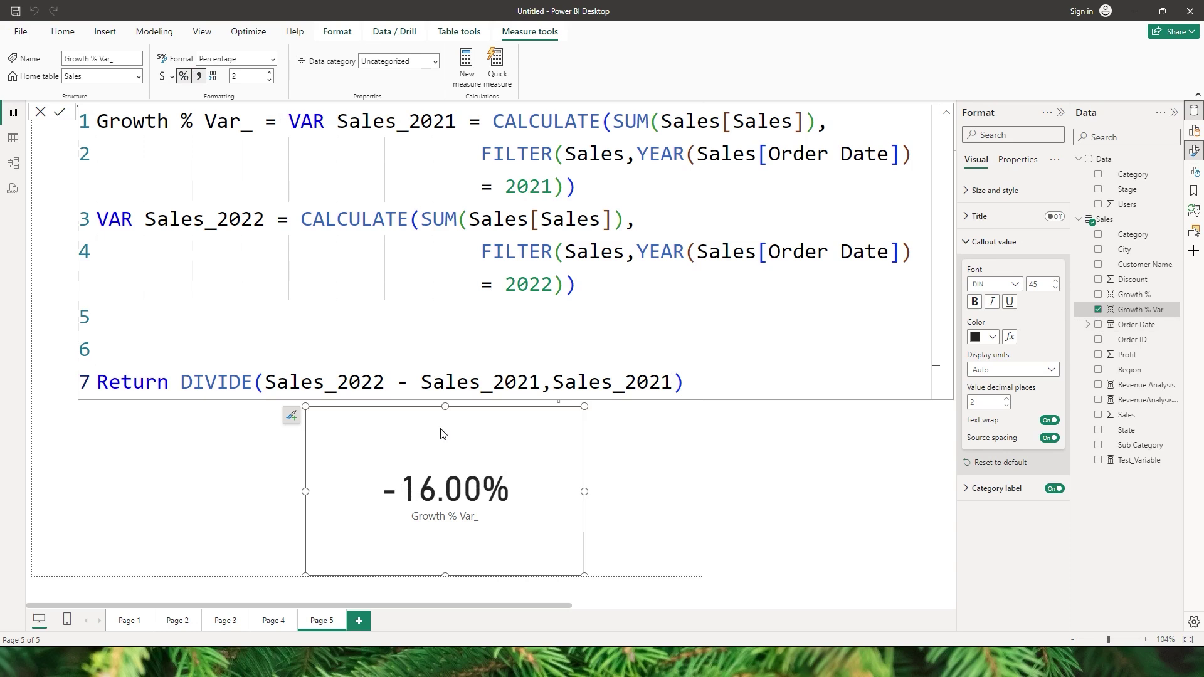
Review both variable definitions and the DIVIDE expression in Growth % Var_, then close the formula and deselect the card.
drag(617, 201, 295, 121)
drag(577, 284, 96, 220)
click(680, 285)
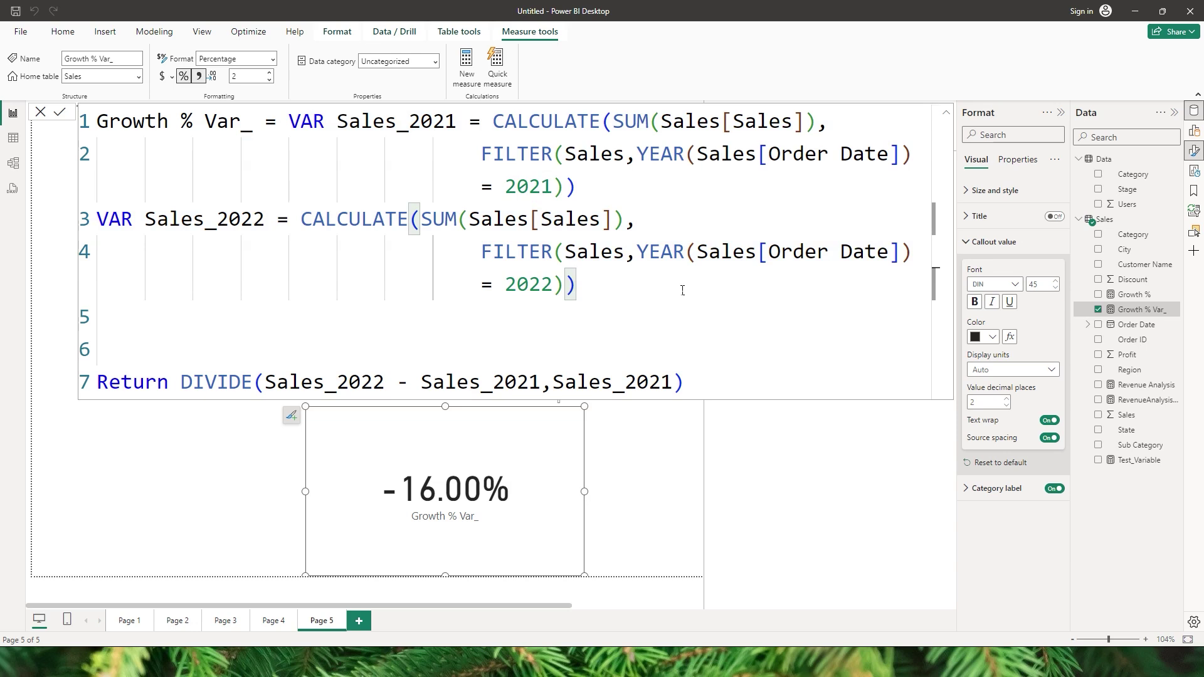
drag(706, 392, 181, 384)
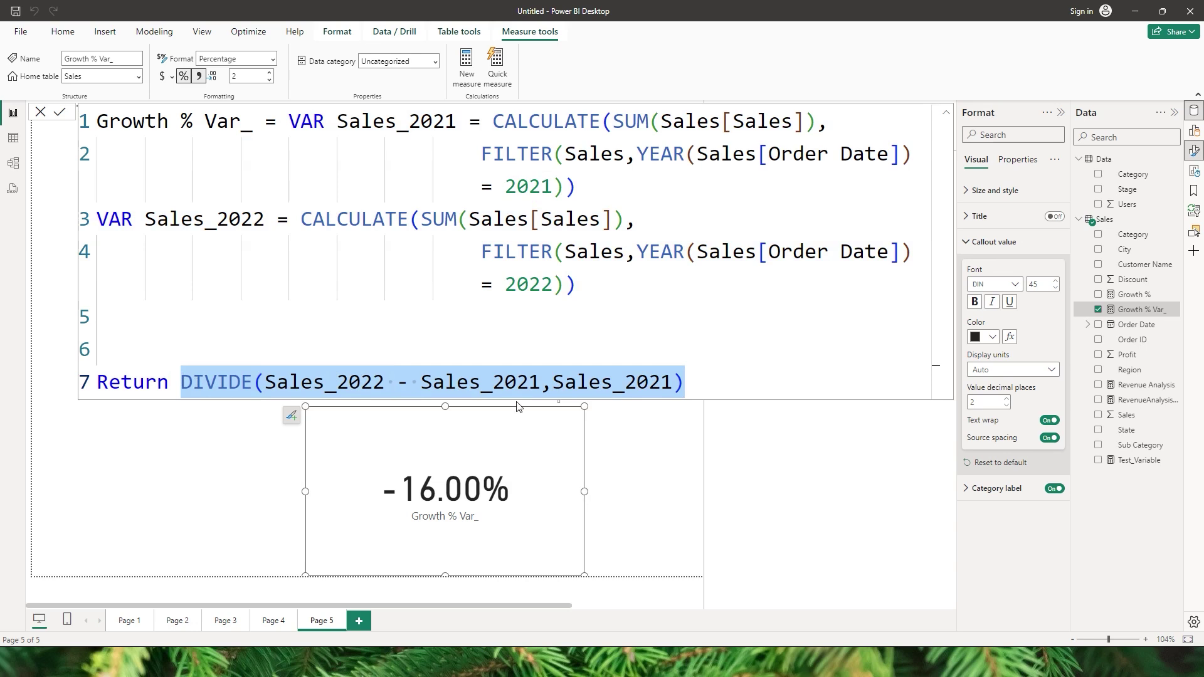
click(713, 387)
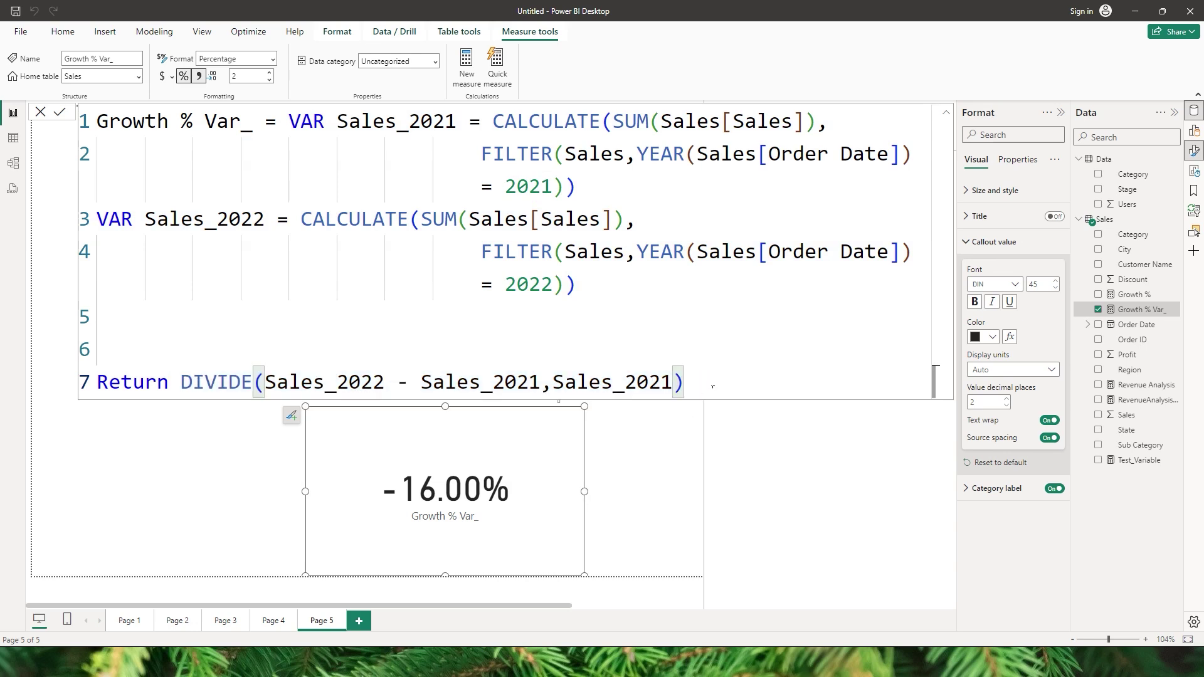
click(707, 384)
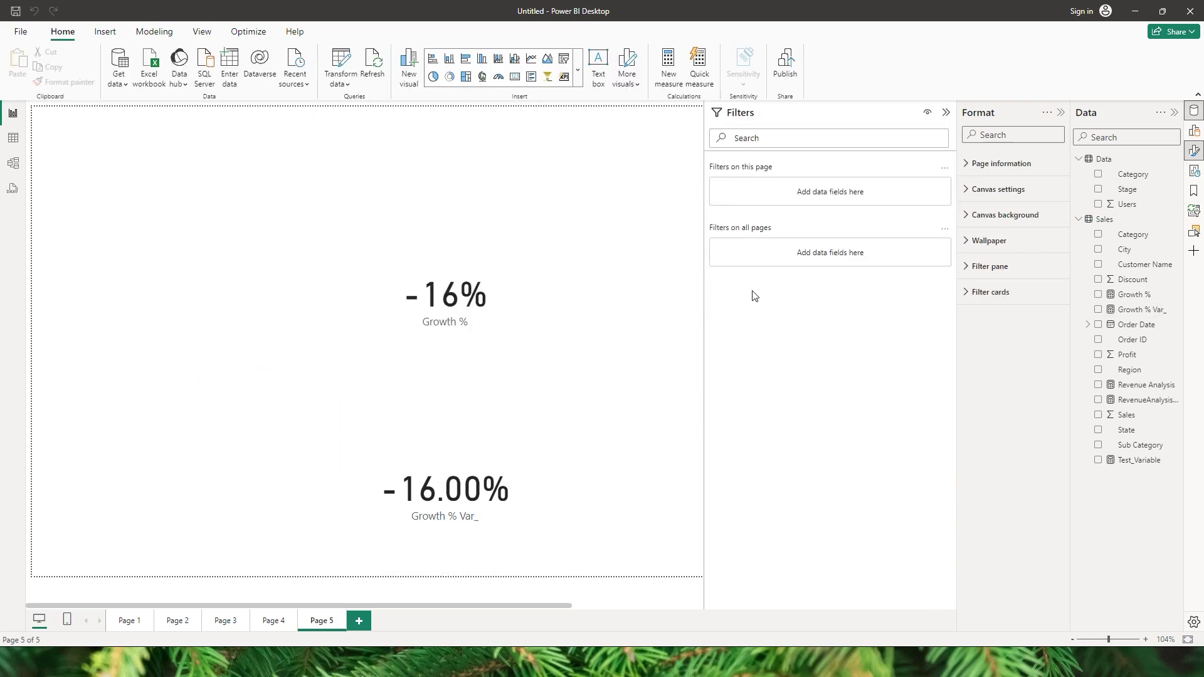
Create a new measure in the Sales table and name it Net Profit.
right_click(1181, 221)
click(1108, 246)
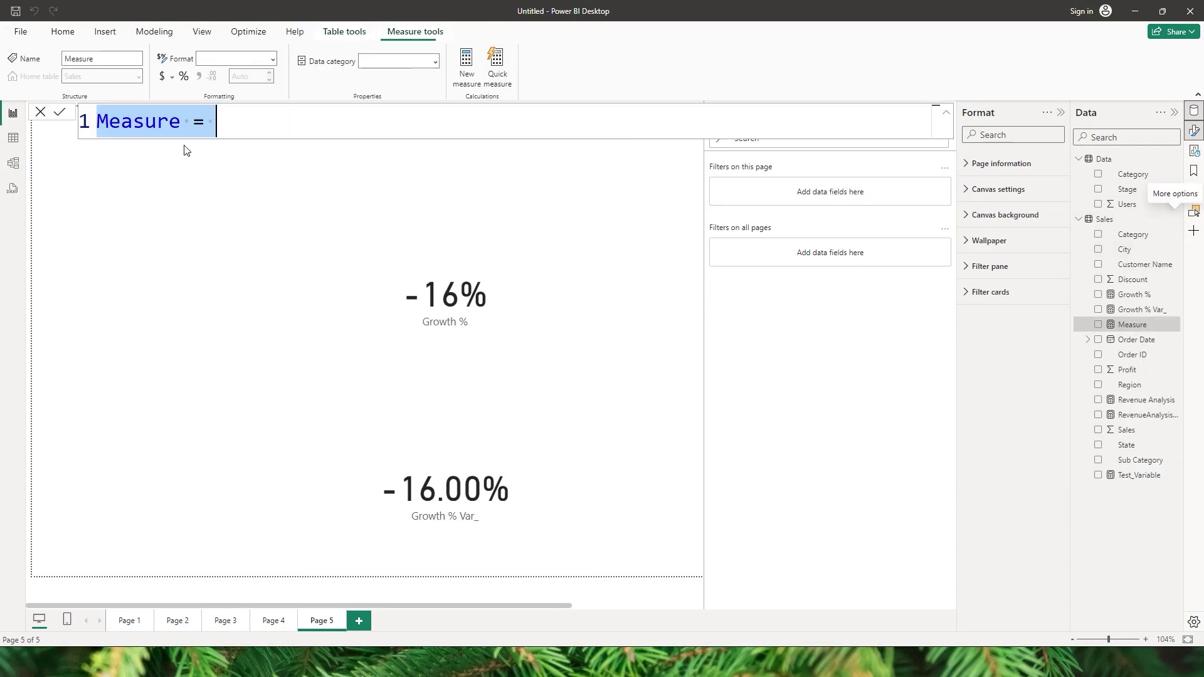
double_click(101, 122)
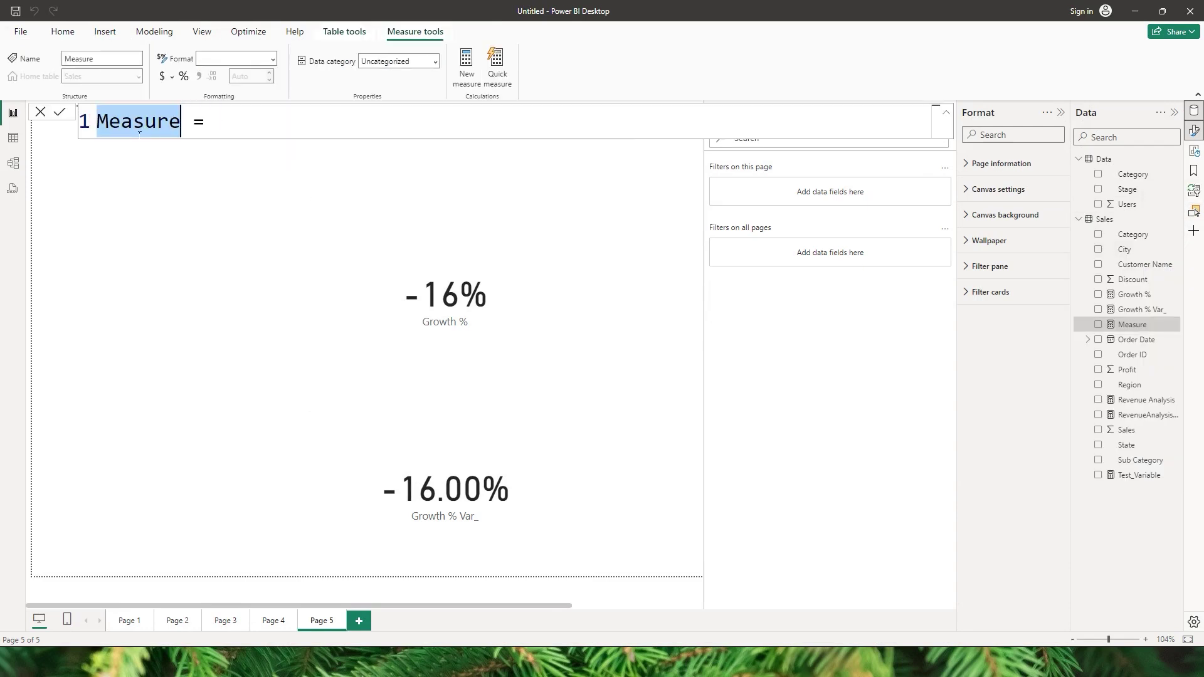
text(Net Profit = )
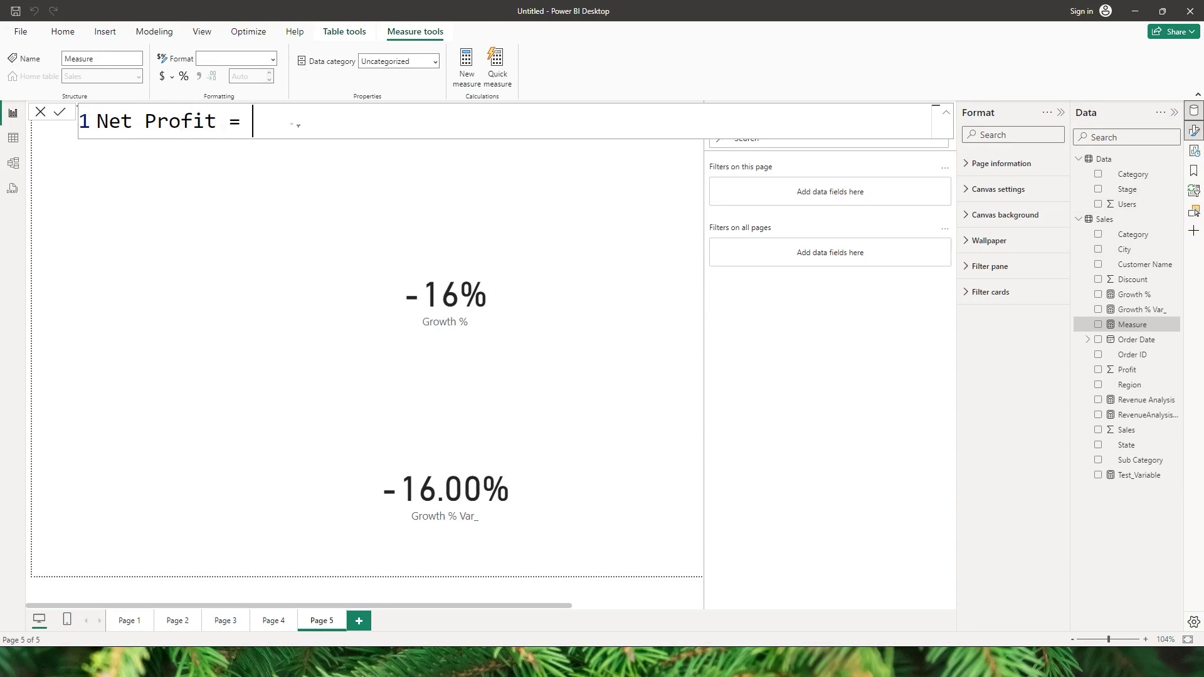
Begin the Net Profit expression by declaring a variable named Gross_Profit.
text(VAR )
text(Gross_Pr)
text(ofit )
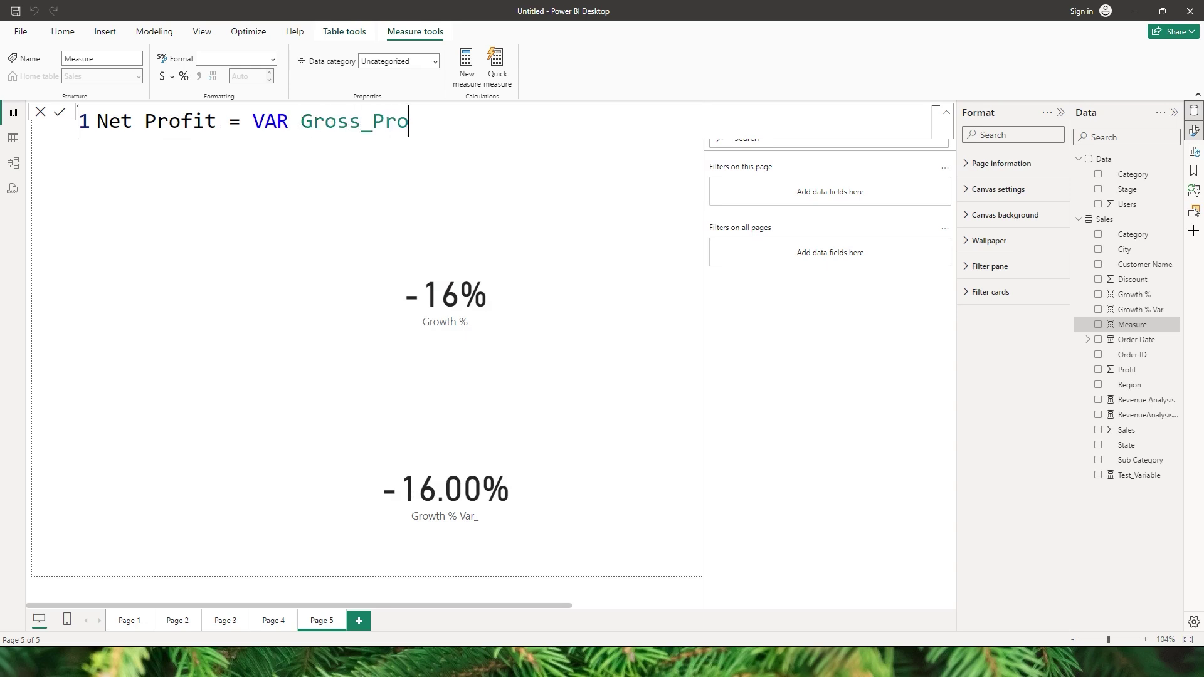
text(=)
Nest an indented Revenue variable set to 100000 inside the Gross_Profit definition.
key(shift+Return)
key(Tab)
key(Tab)
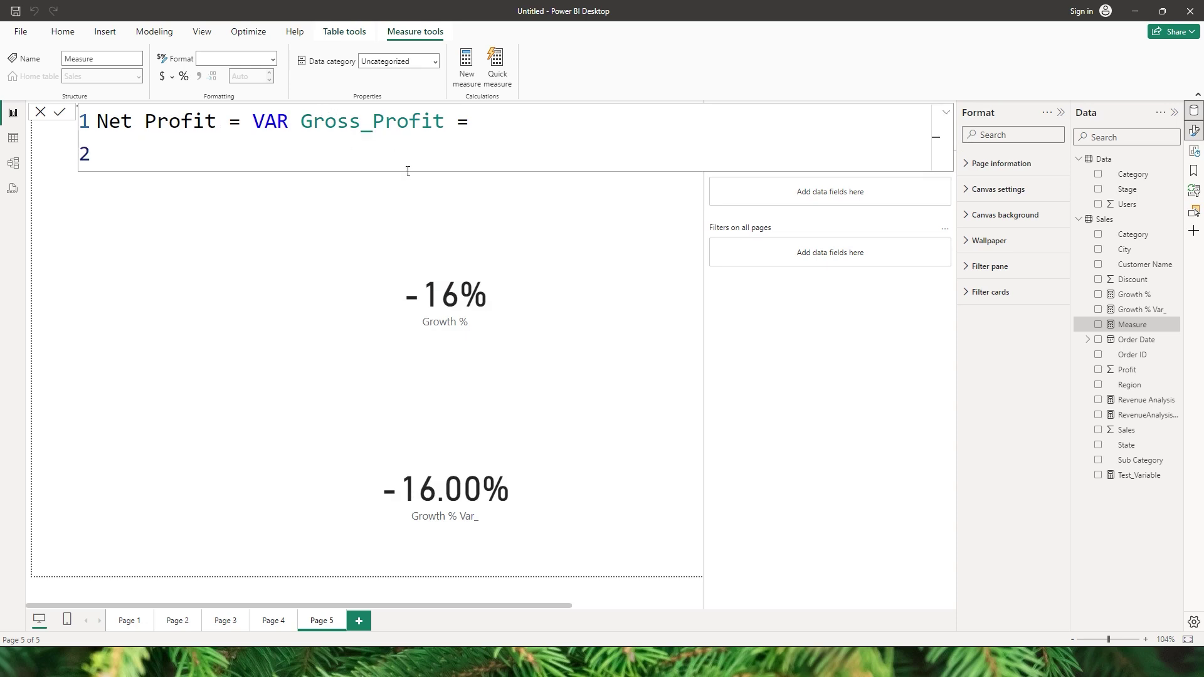
text(VAR Revenu)
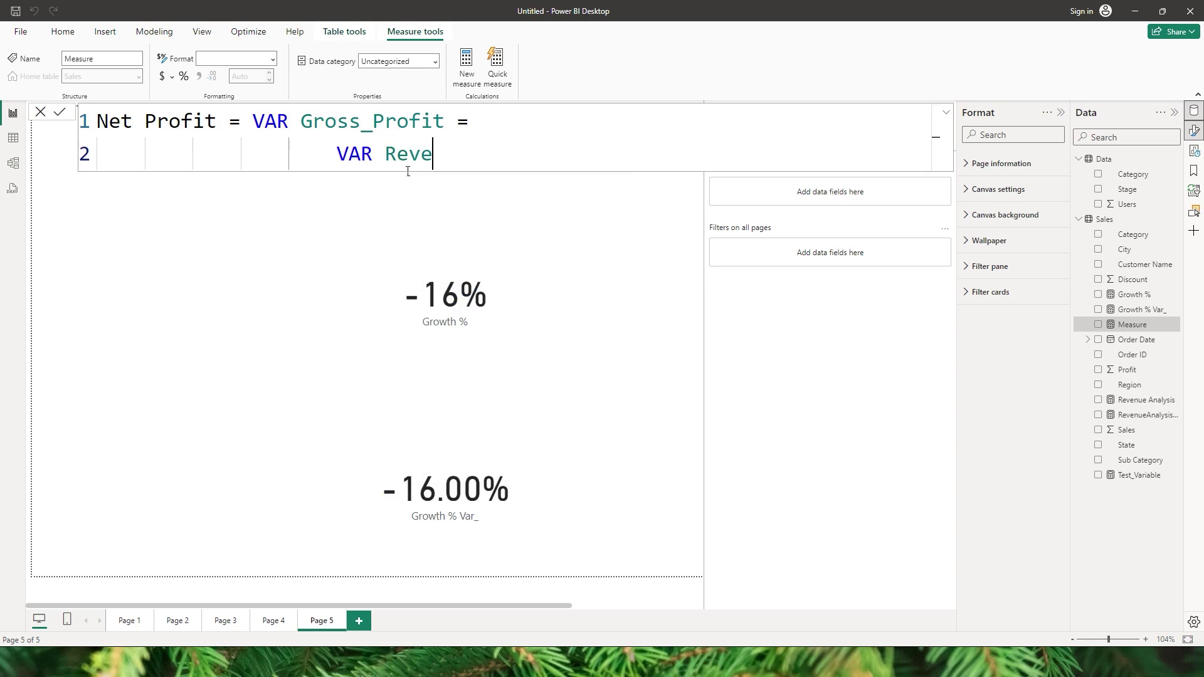
key(BackSpace)
text(nue = 100000)
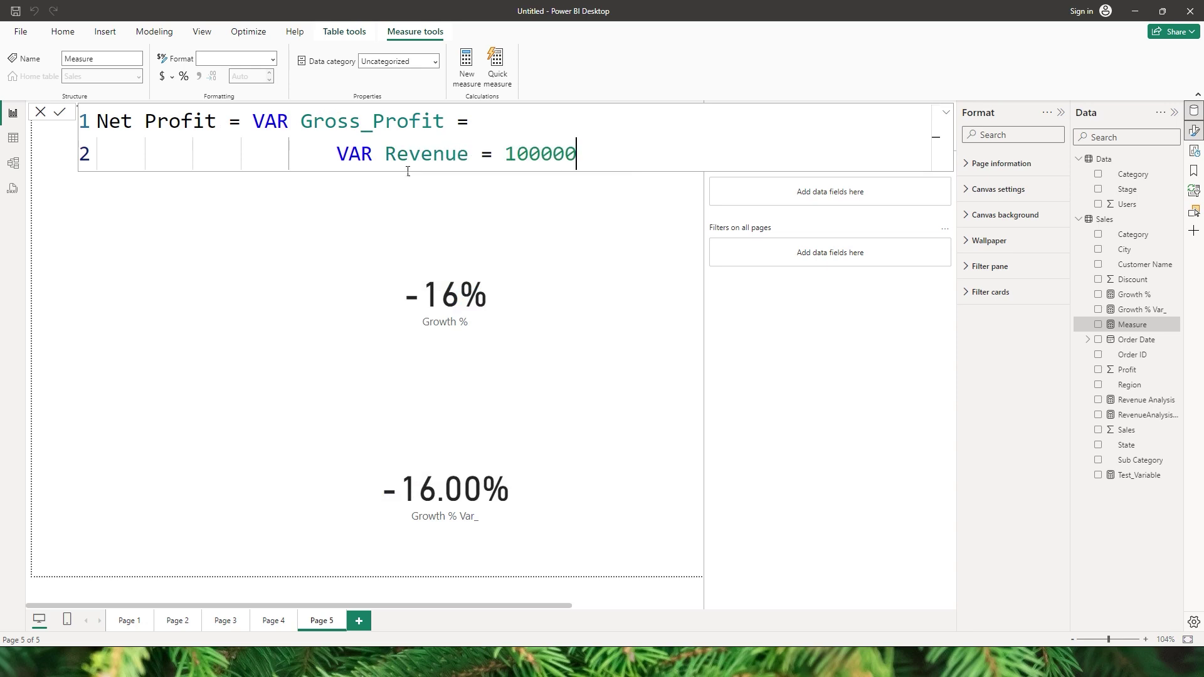
Add a nested Expenses variable set to 30000 below Revenue.
key(shift+Return)
text(VAR )
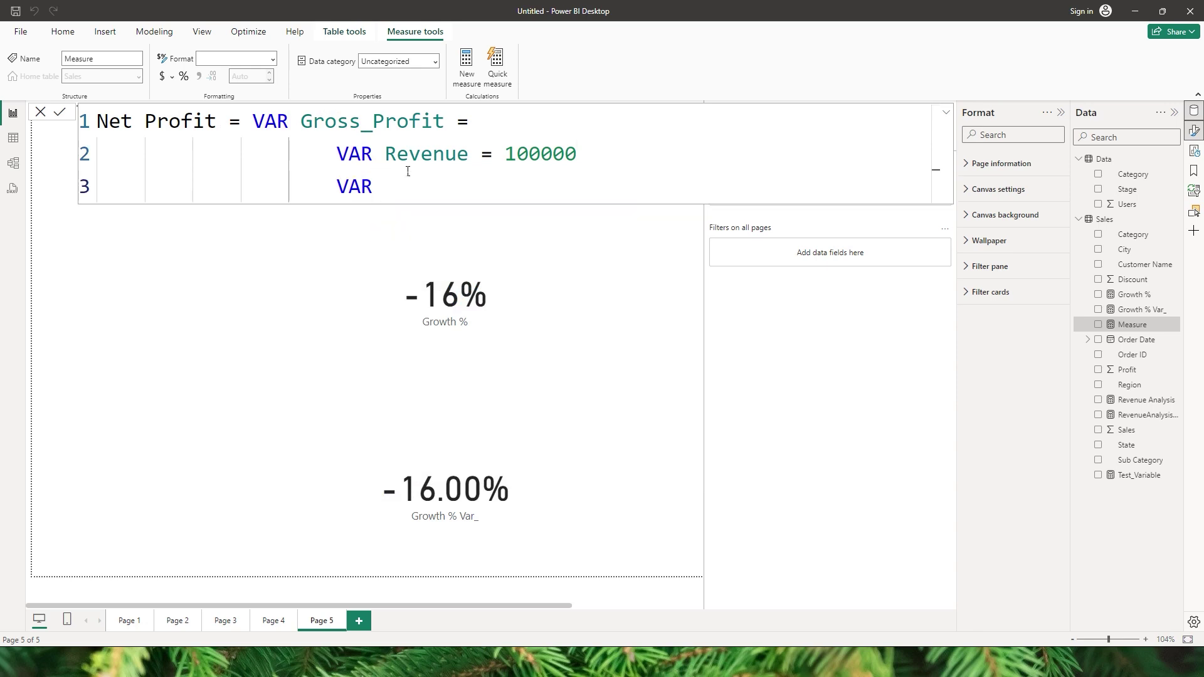
text(Expenses = 3)
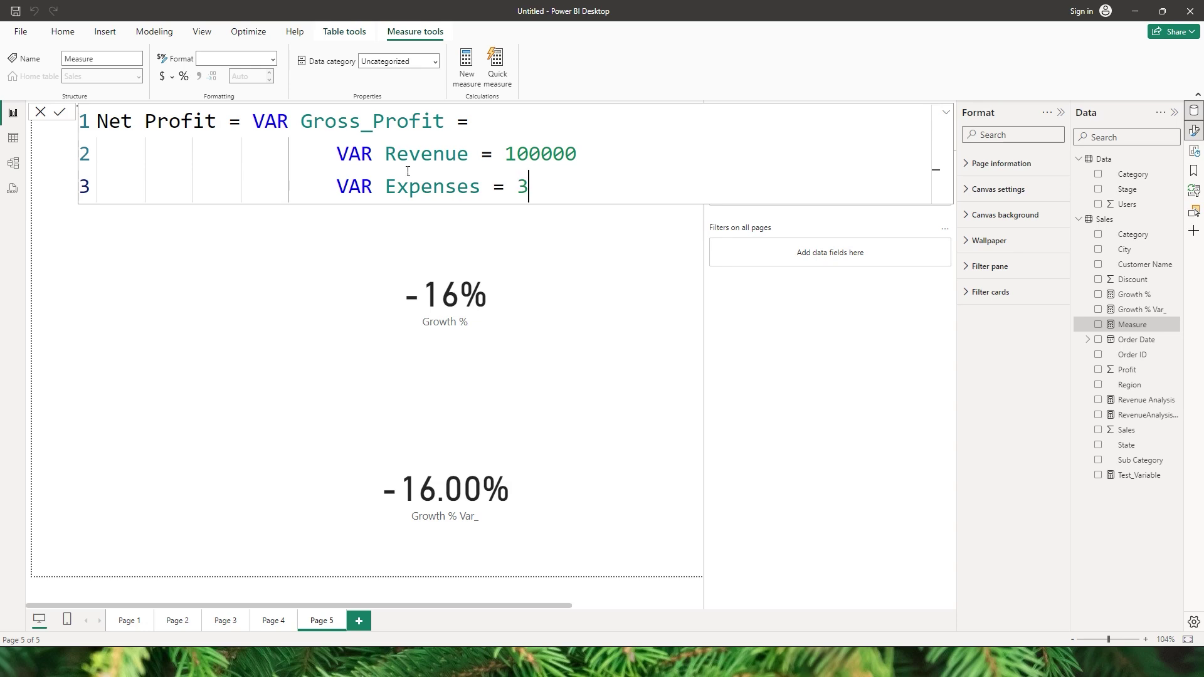
text(0000)
Complete the nested Gross_Profit block with a Return of Revenue - Expenses.
key(shift+Return)
text(Retu)
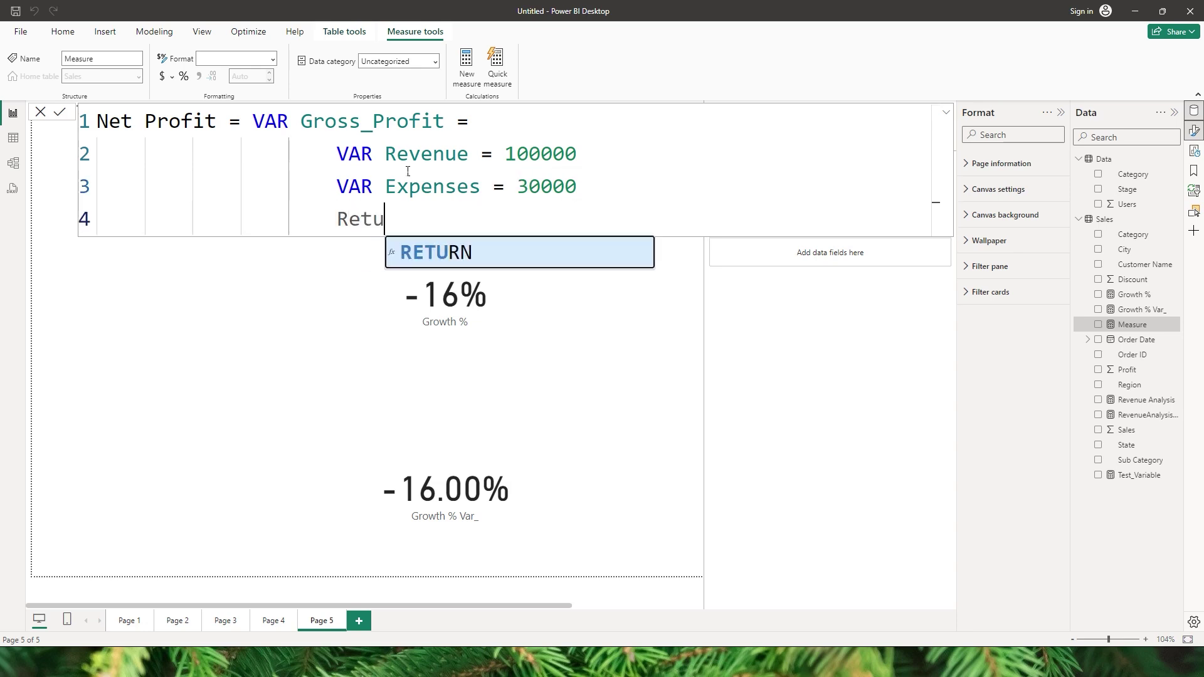
text(rn Reven)
key(Tab)
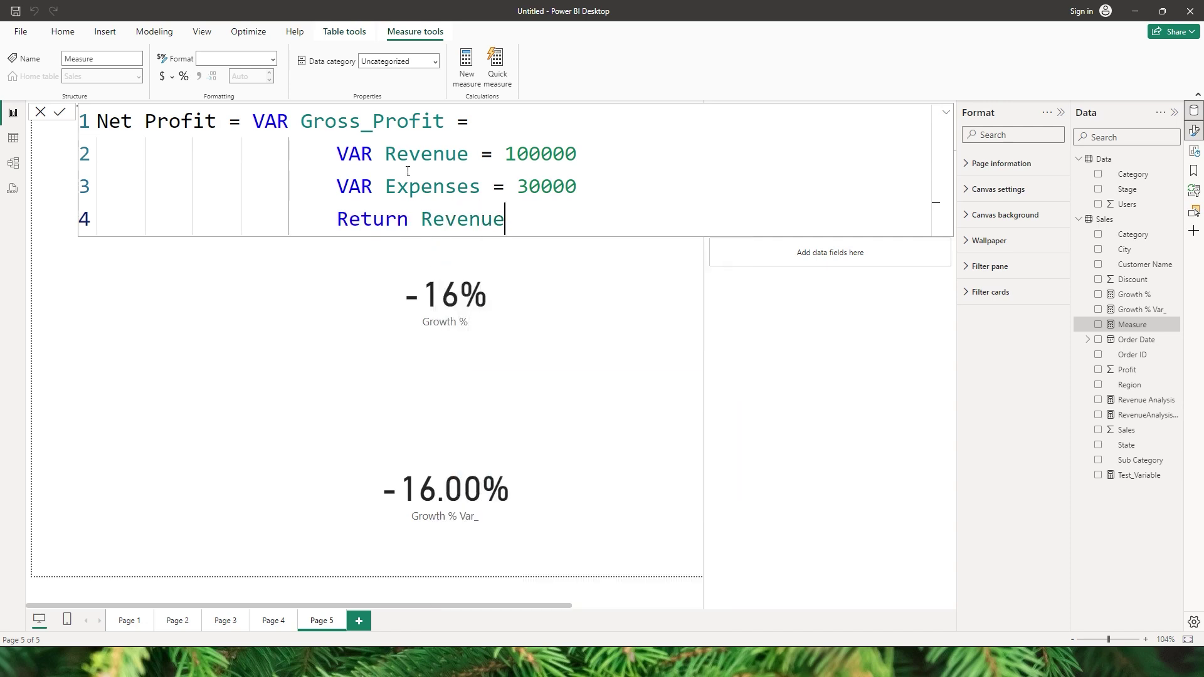
text(- Expe)
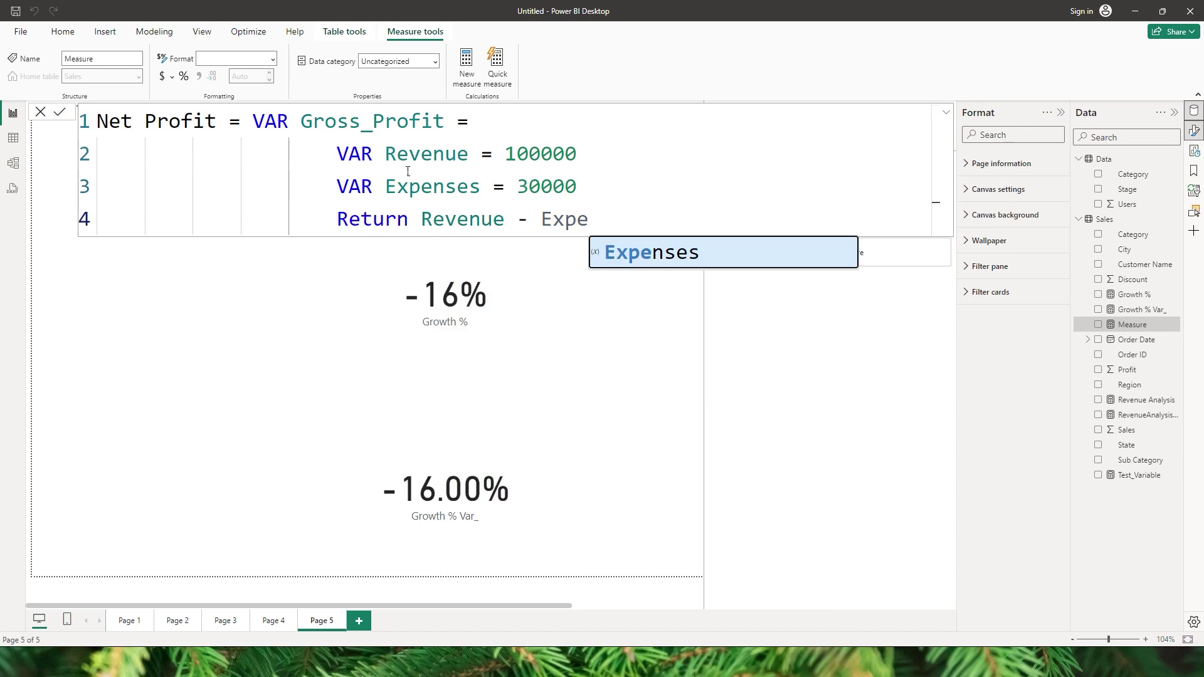
key(Tab)
Add an outer RETURN of Gross_Profit three lines below the nested Return.
key(shift+Return)
key(shift+Return)
key(shift+Return)
text(Retu)
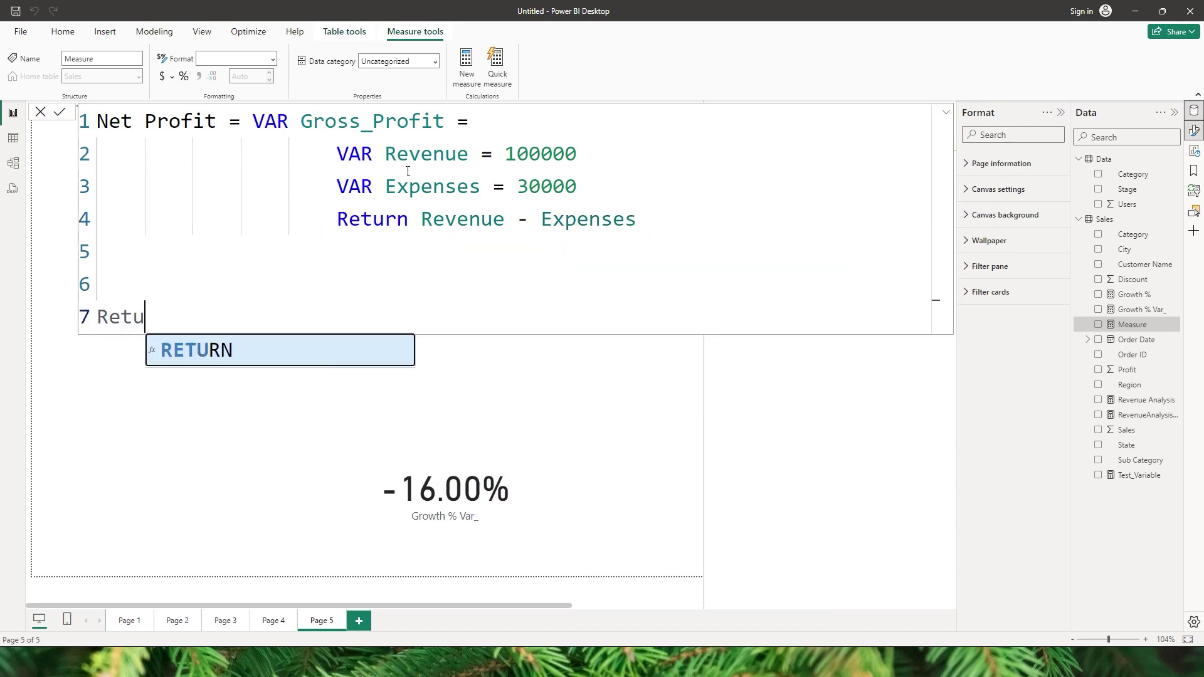
key(Tab)
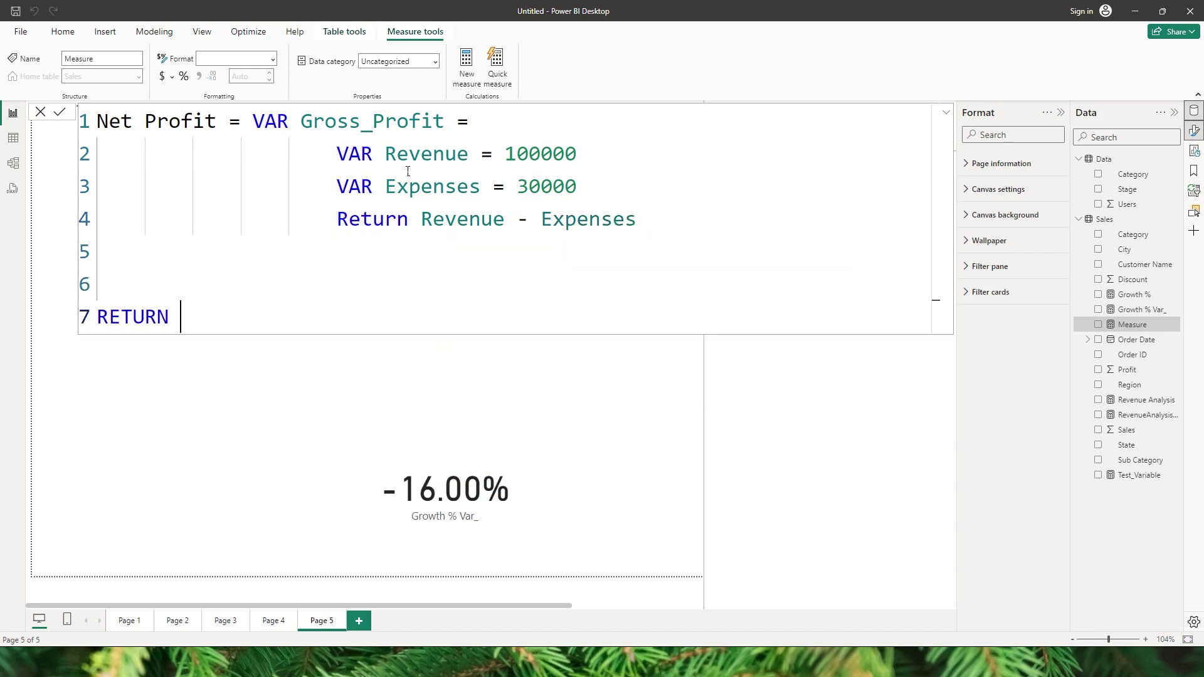
text(Gro)
key(Tab)
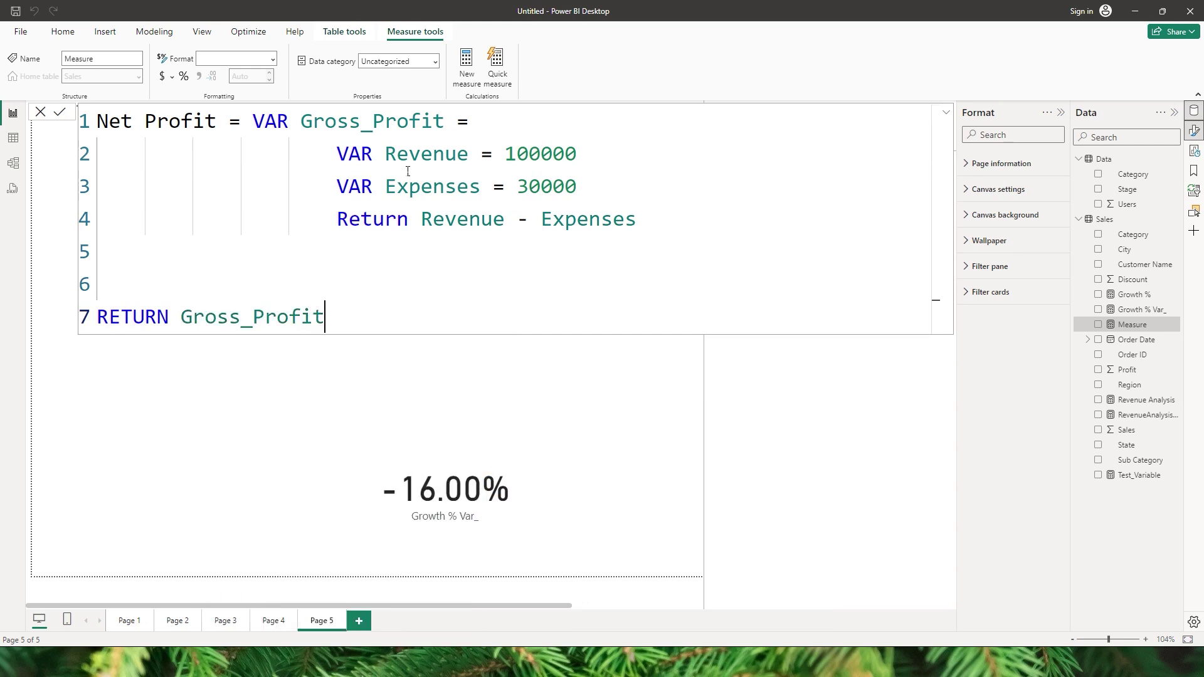
Check the Gross_Profit, Revenue and Expenses declarations and indent the inner Return one level further.
drag(264, 129, 457, 135)
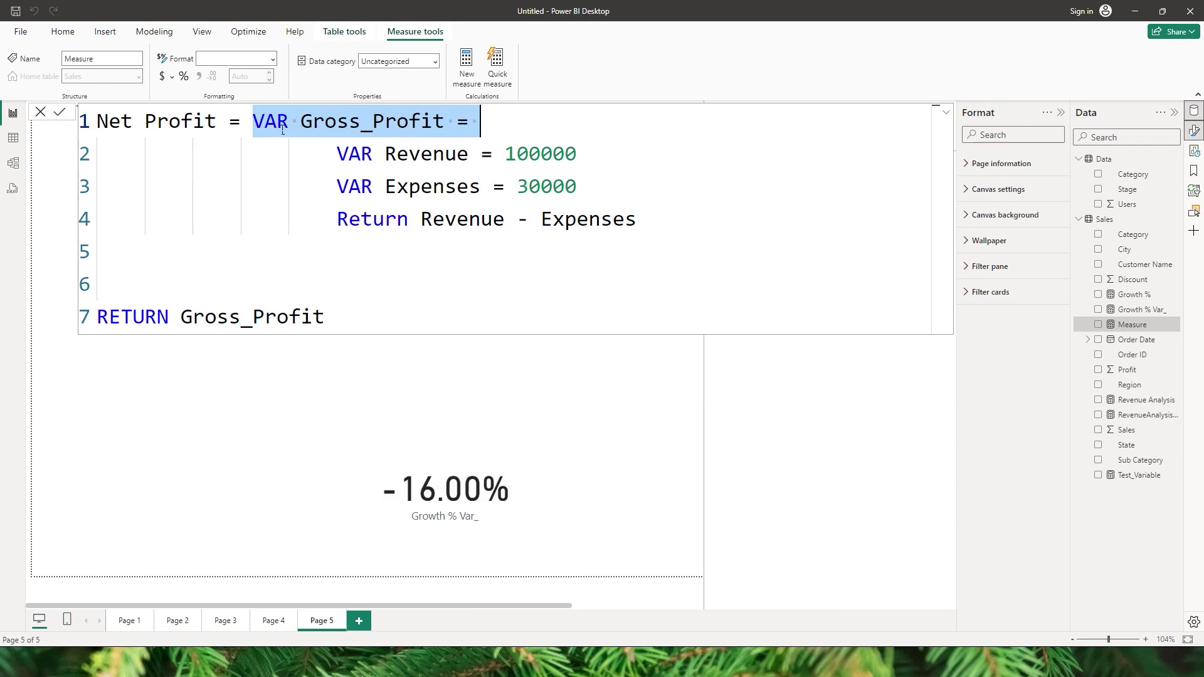
click(358, 153)
drag(339, 154, 572, 164)
drag(337, 186, 576, 187)
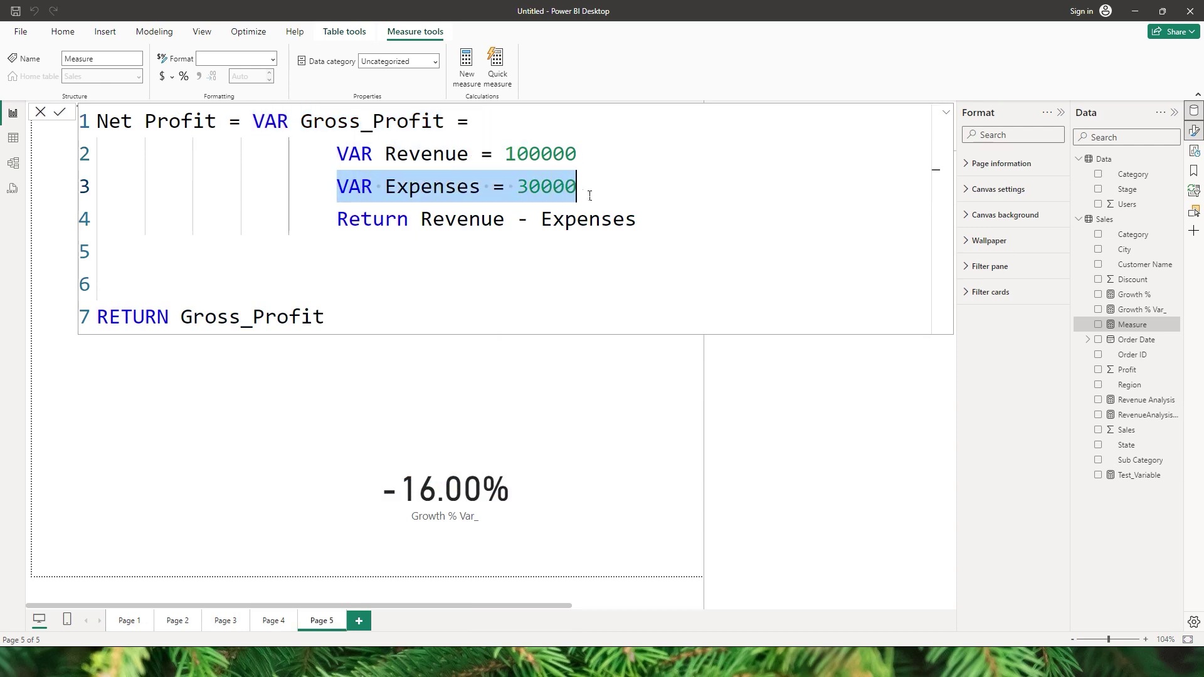
click(333, 221)
key(Tab)
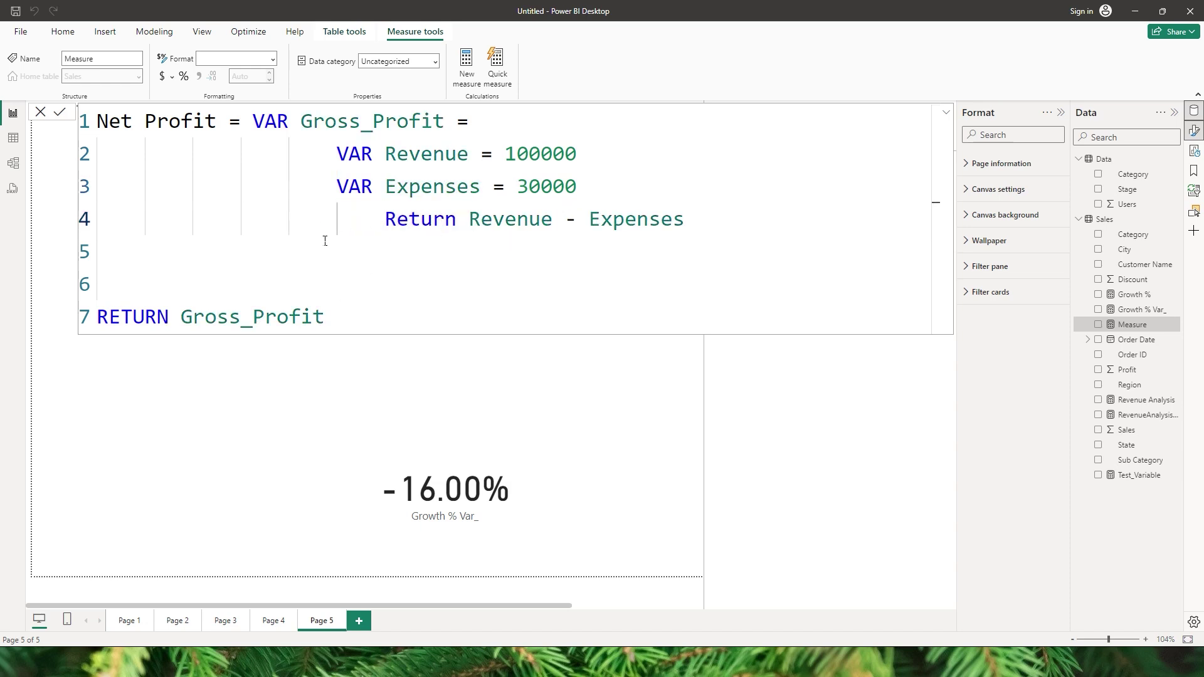
Indent the outer RETURN line by three levels to set it below the Gross_Profit declaration.
click(257, 125)
click(98, 319)
key(Tab)
key(Tab)
key(Tab)
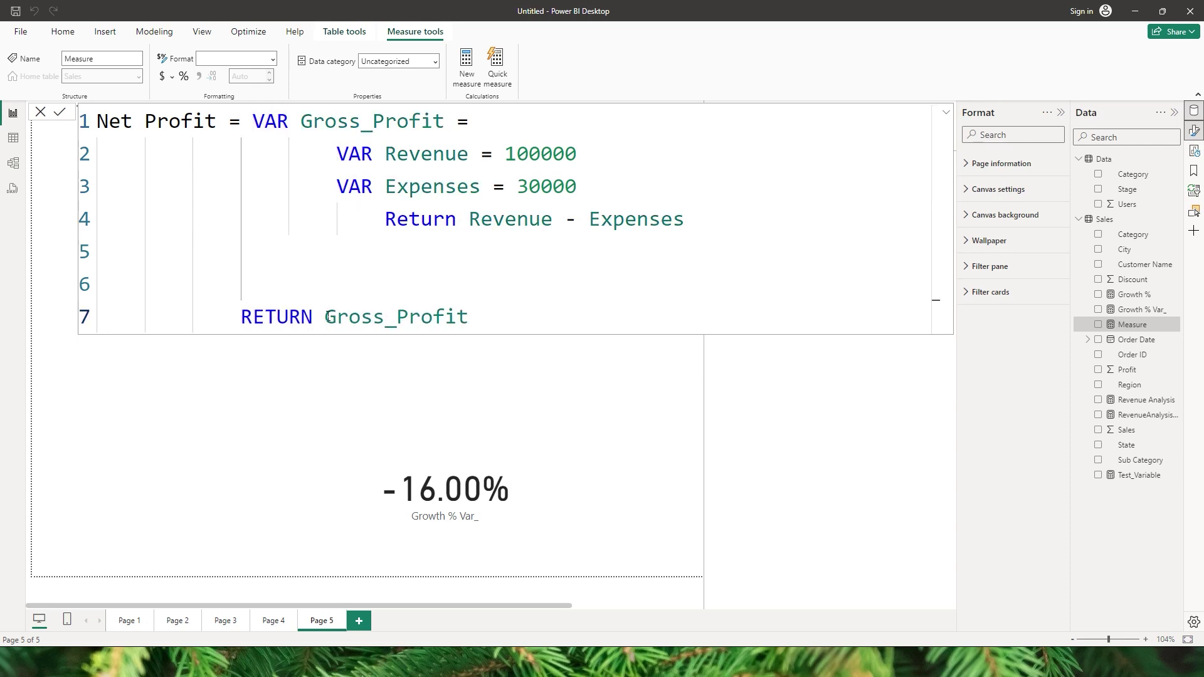
Commit the Net Profit measure and place it on the canvas as a card beside the growth cards.
click(59, 111)
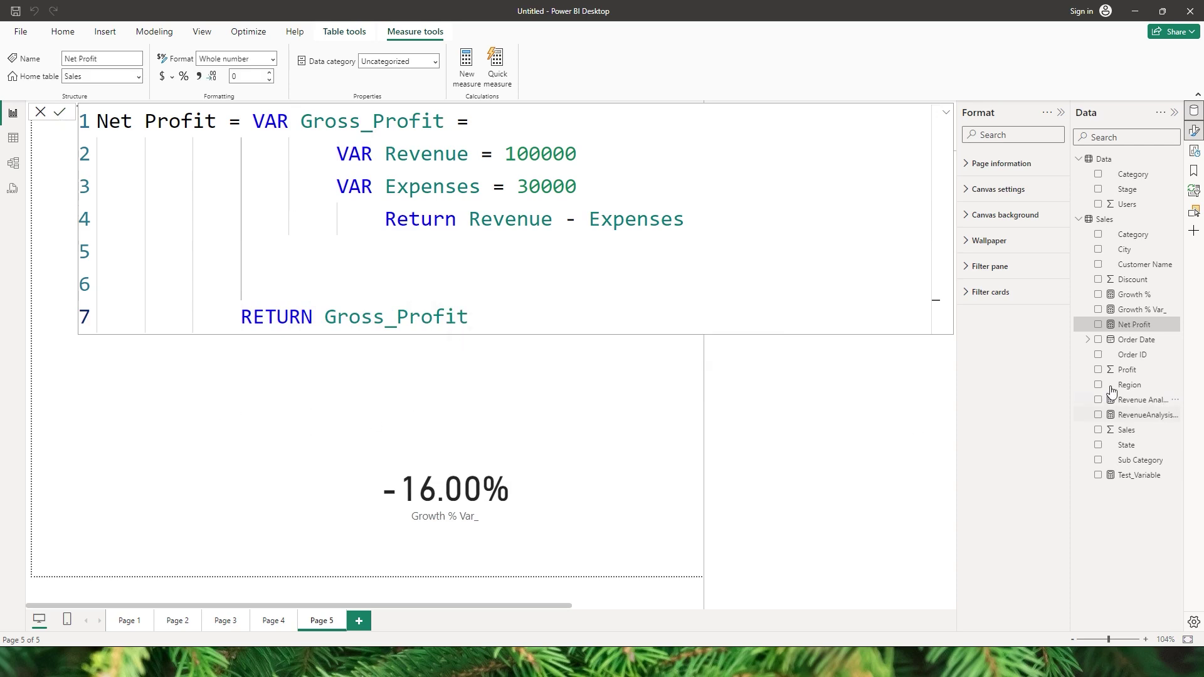
drag(1134, 324, 191, 418)
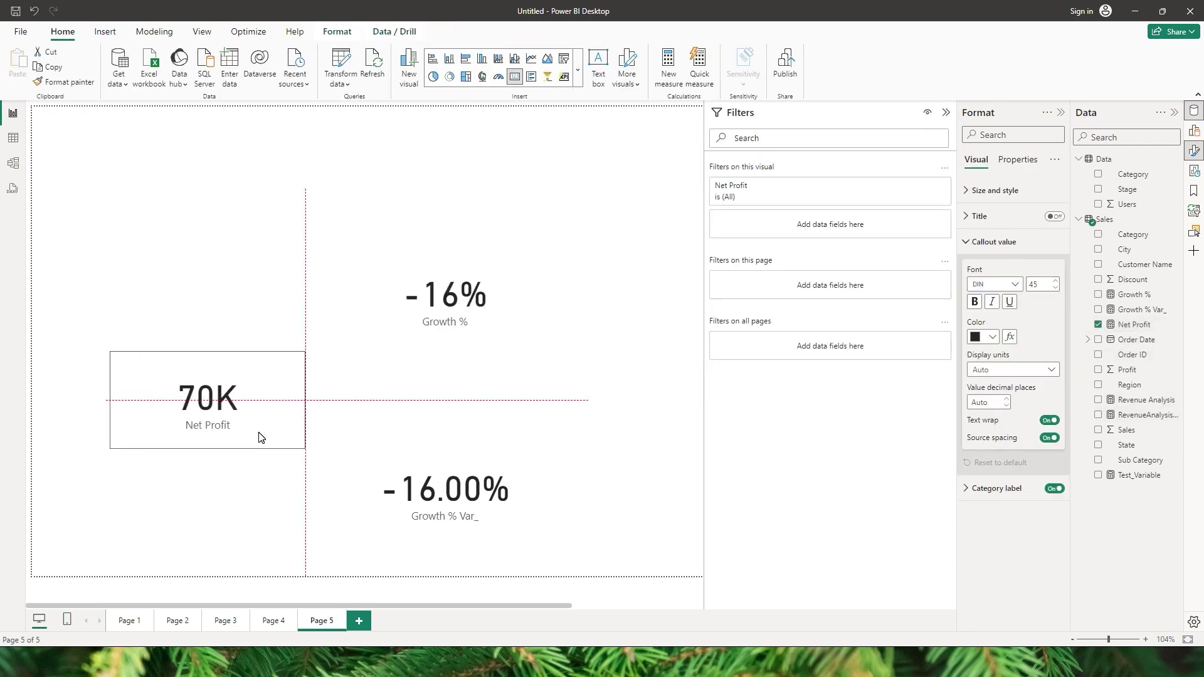
Reopen the Net Profit formula and examine the nested variables and their inner Return expression.
click(1134, 324)
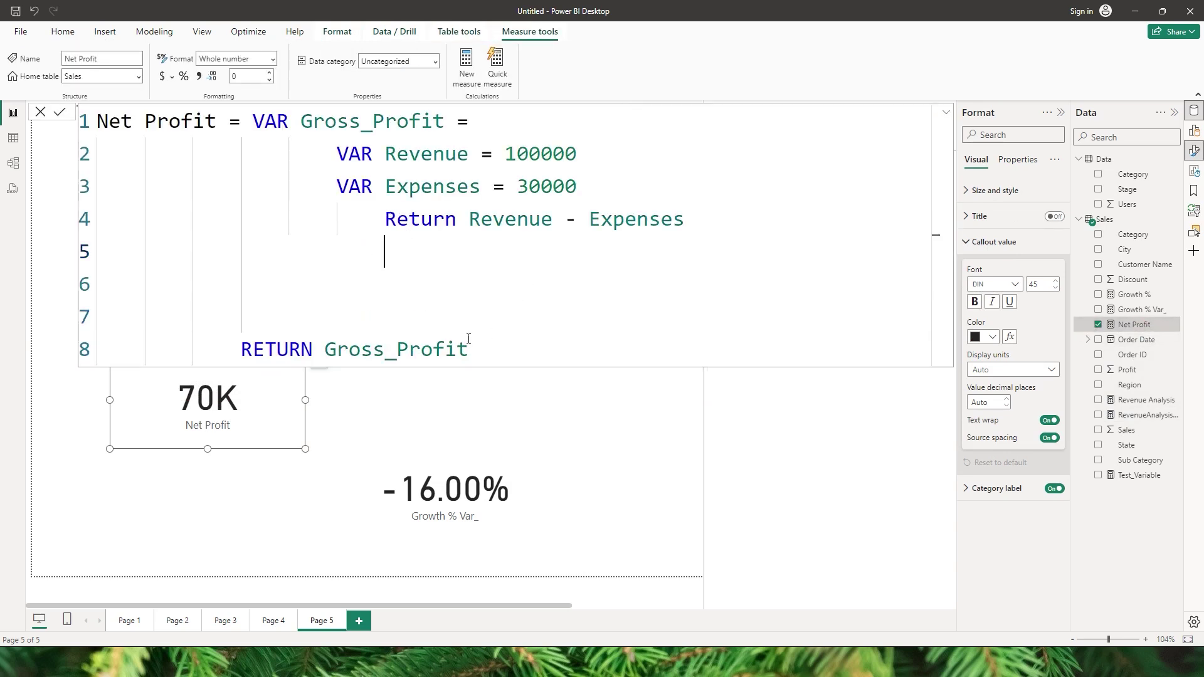
drag(337, 161, 577, 188)
click(396, 220)
drag(395, 221, 713, 228)
click(439, 293)
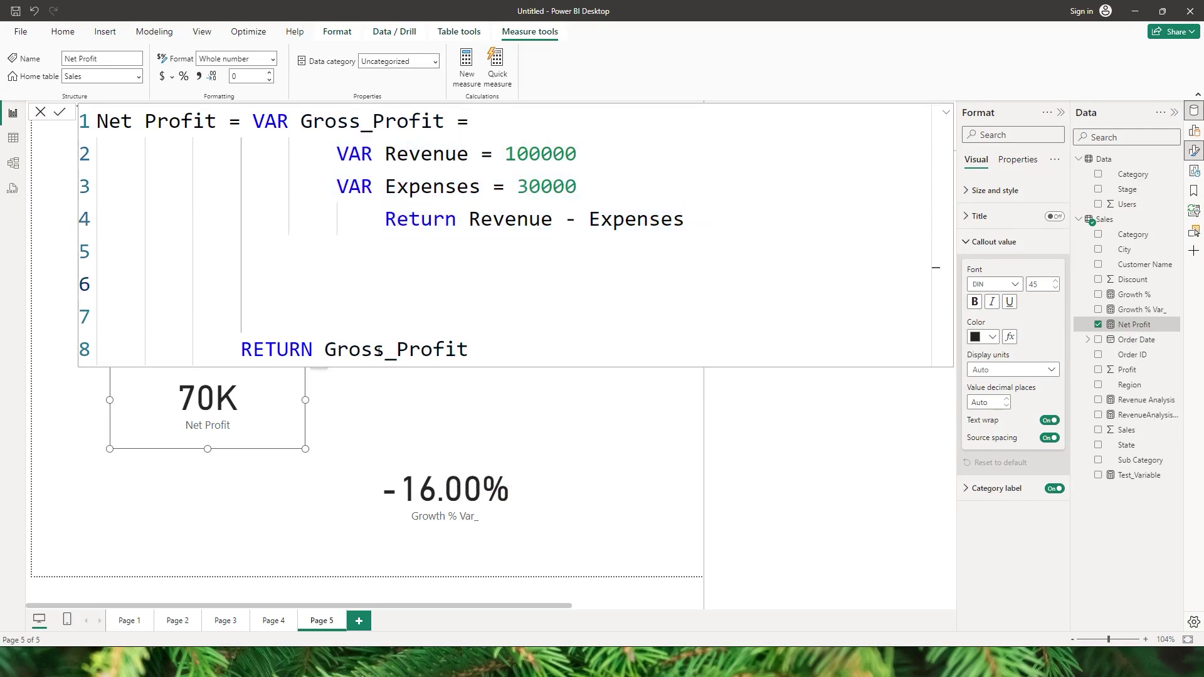
Try to use the nested Revenue variable in place of Gross_Profit in the outer RETURN.
drag(325, 350, 469, 350)
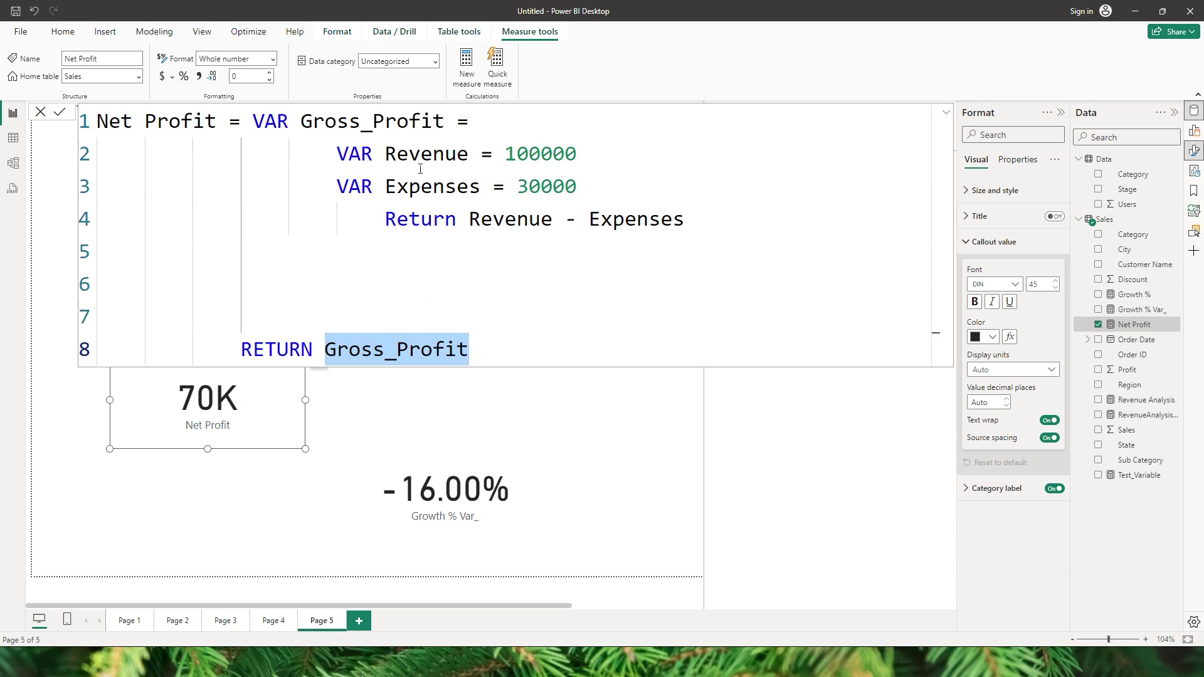
text(Rev)
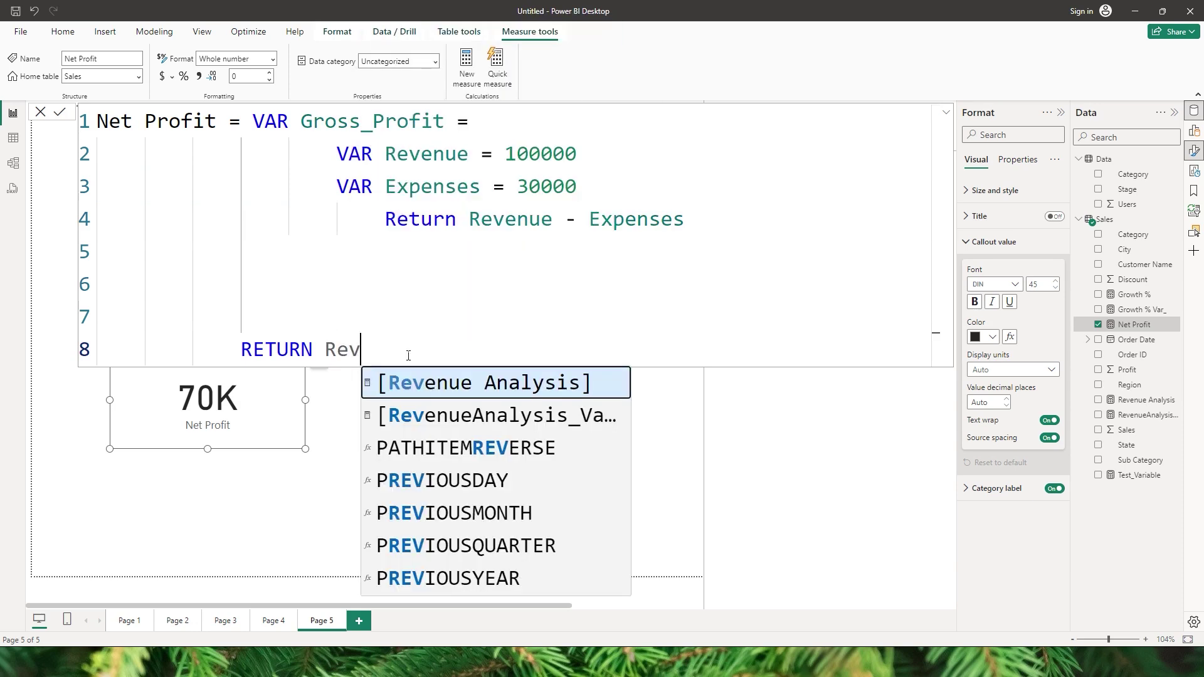
text(e)
key(Down)
key(Down)
key(Up)
key(Up)
key(Down)
key(Down)
Examine the nested Revenue and Expenses declarations and the inner Return that uses them.
drag(385, 153, 492, 163)
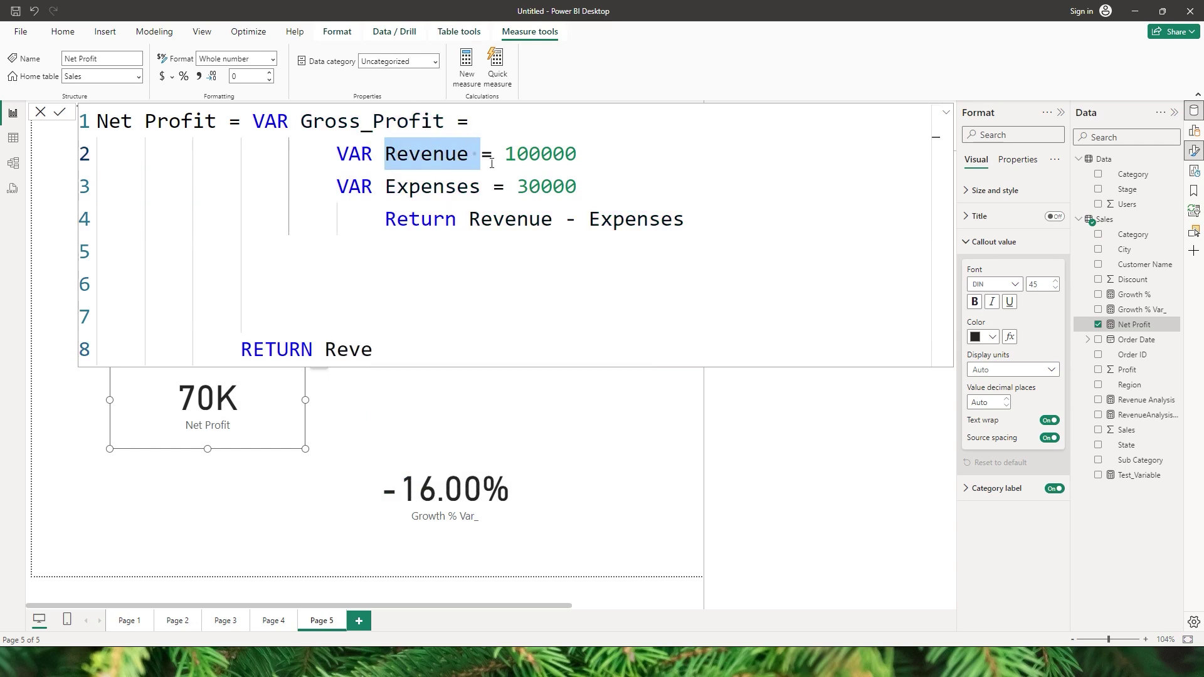
drag(337, 162, 593, 194)
click(392, 230)
key(shift+Right)
key(shift+Right)
key(shift+Right)
key(shift+Right)
key(shift+Right)
key(shift+Right)
key(shift+Right)
key(shift+Right)
key(shift+Right)
key(shift+Right)
key(shift+Right)
key(shift+Right)
key(shift+Right)
key(shift+Right)
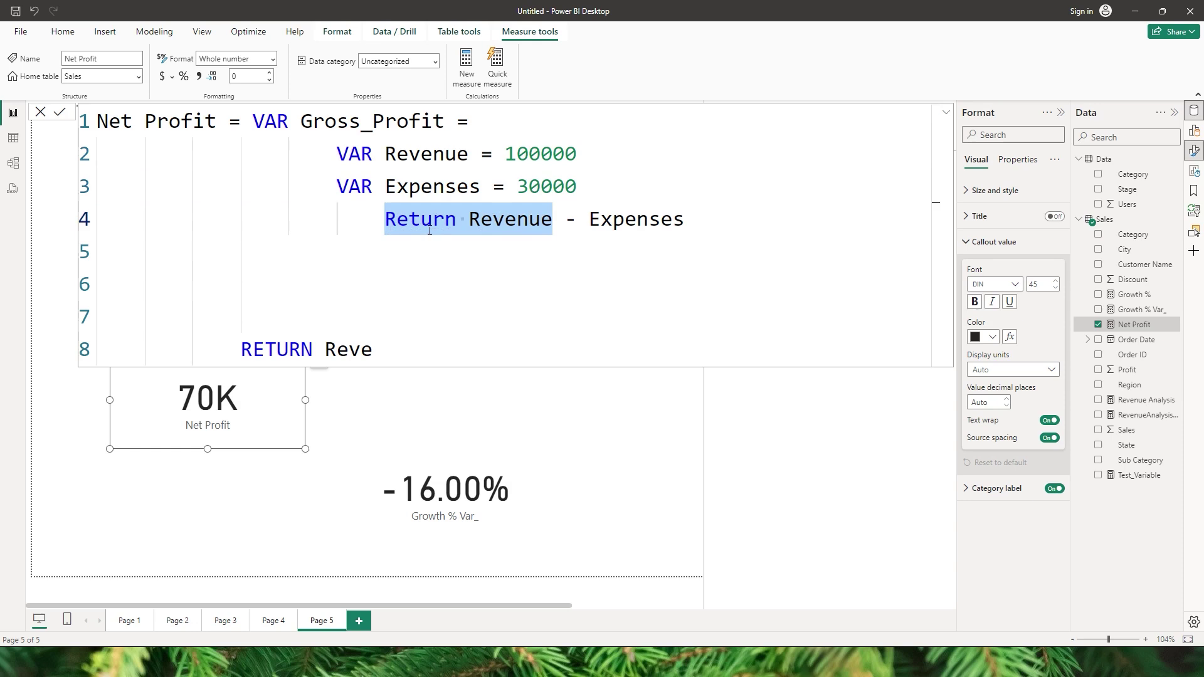
Restore Gross_Profit as the result of the outer RETURN.
click(373, 351)
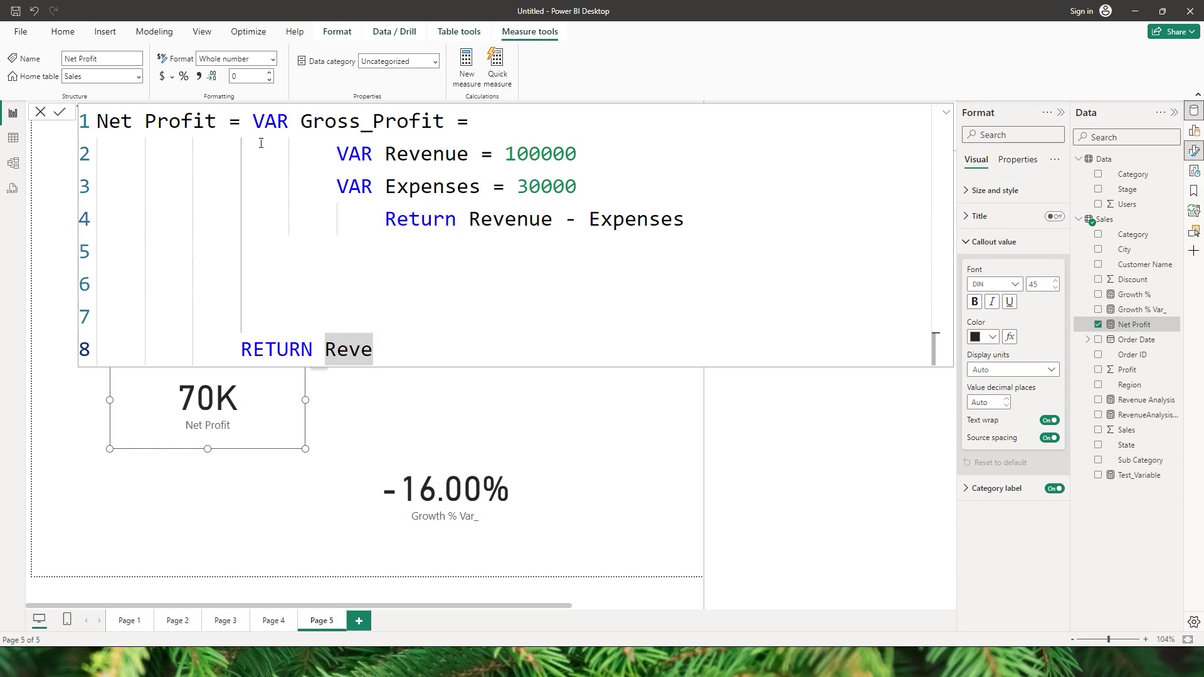
click(313, 129)
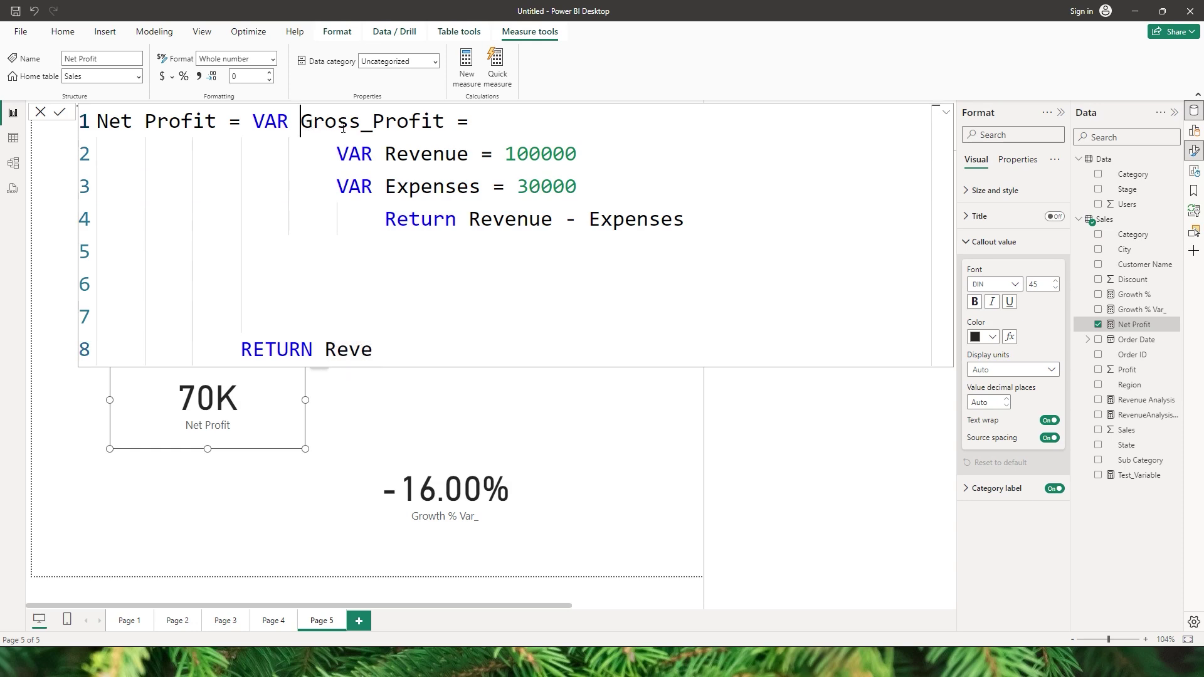
double_click(365, 355)
text(Gross_Profit)
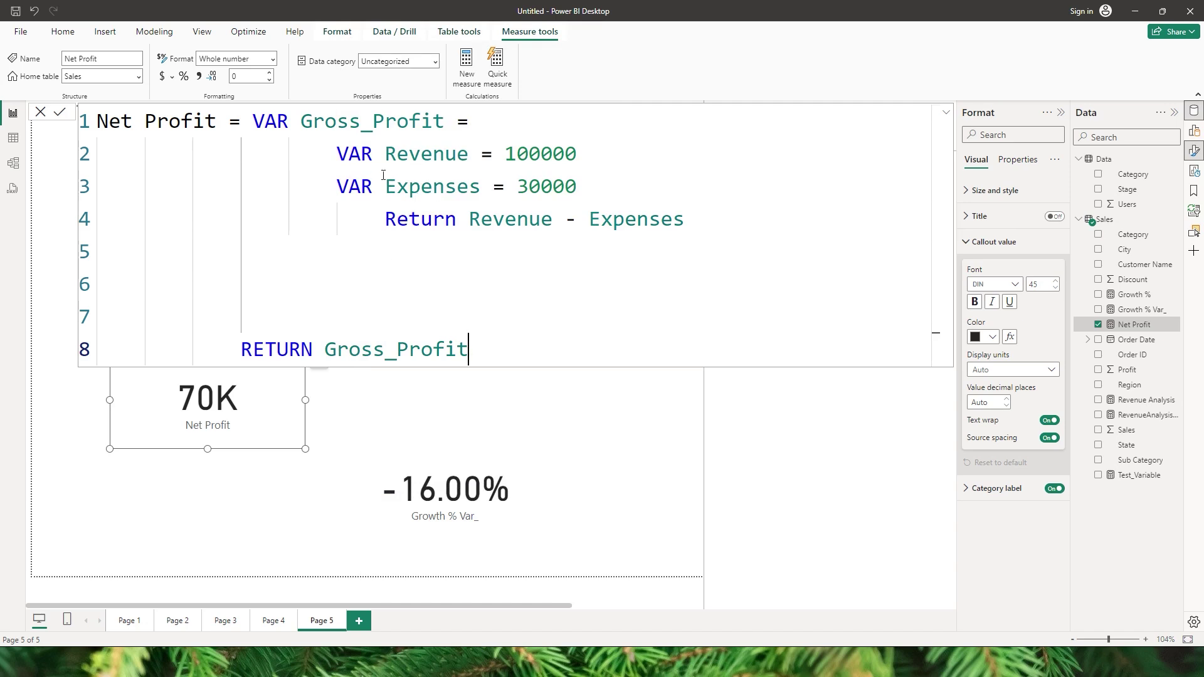
Replace the outer RETURN line with a Tax variable set to 0.2.
click(418, 154)
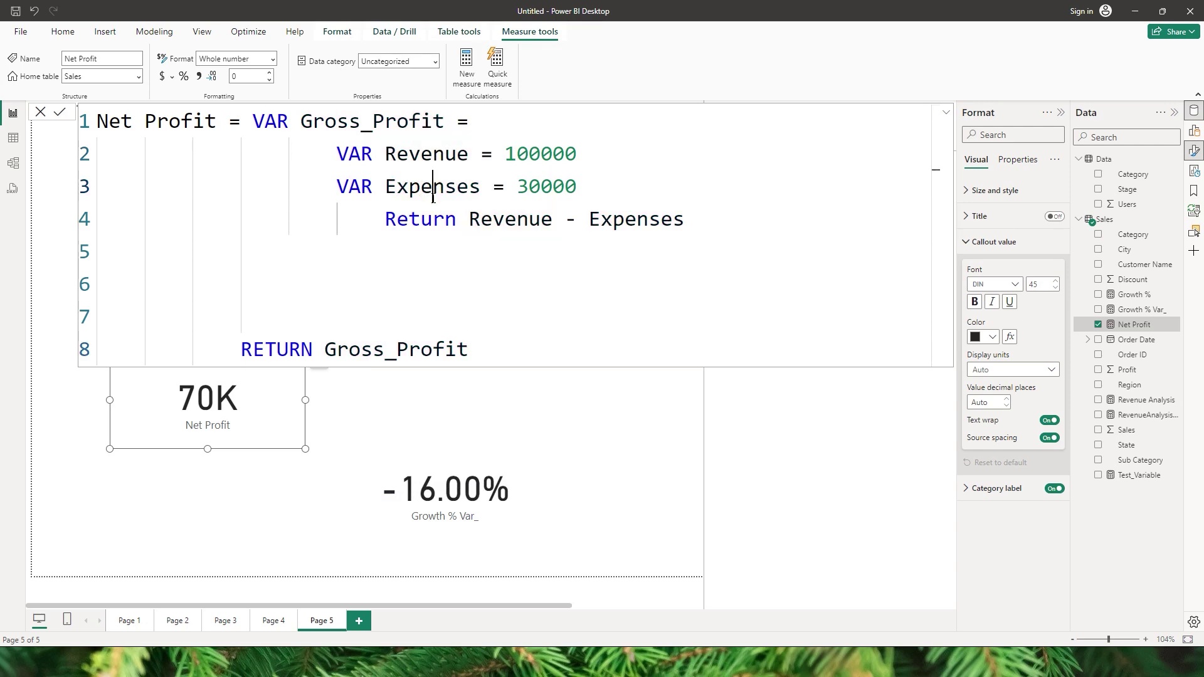
double_click(431, 188)
drag(469, 349, 240, 349)
text(VAR )
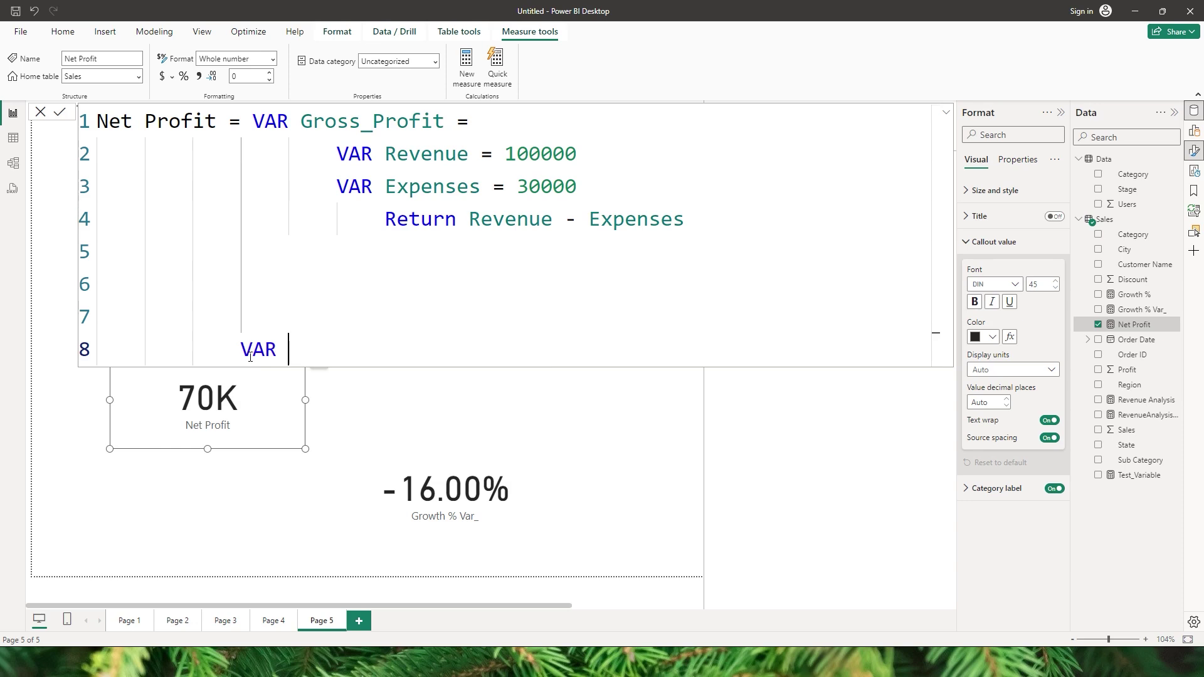
text(Tax = 0.2)
Add a final Return of Gross_Profit * (1-Tax) two lines below Tax and commit the measure.
key(shift+Return)
key(shift+Return)
text(Retu)
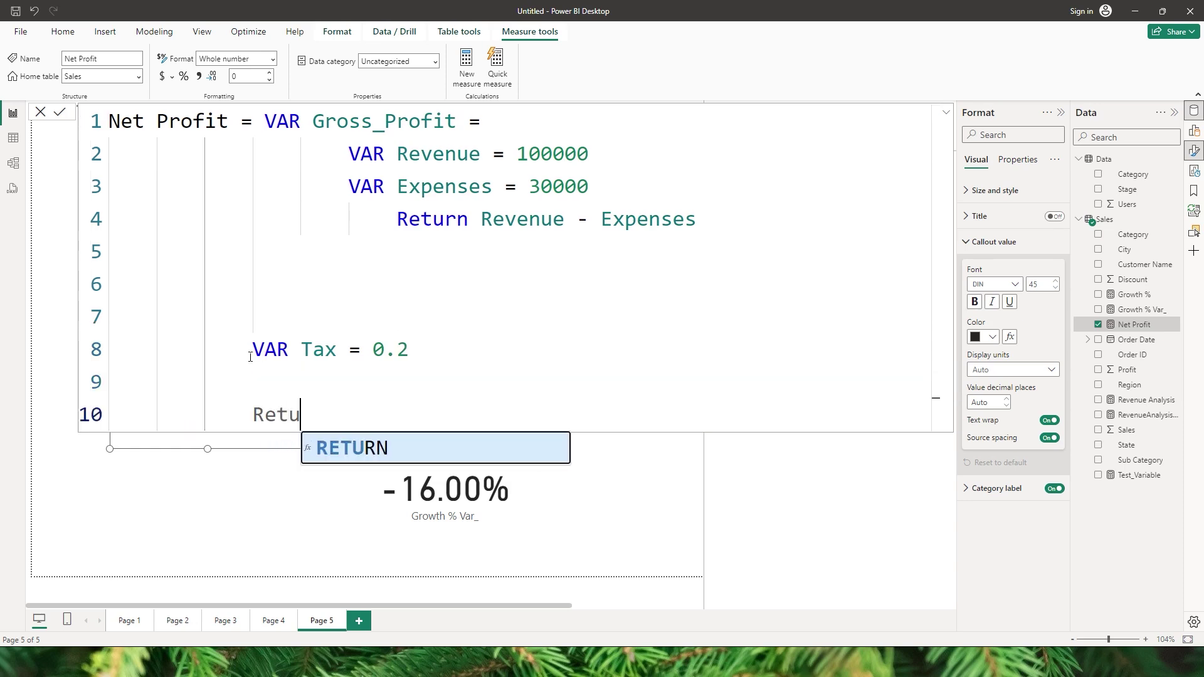
text(rn Gross_Profit )
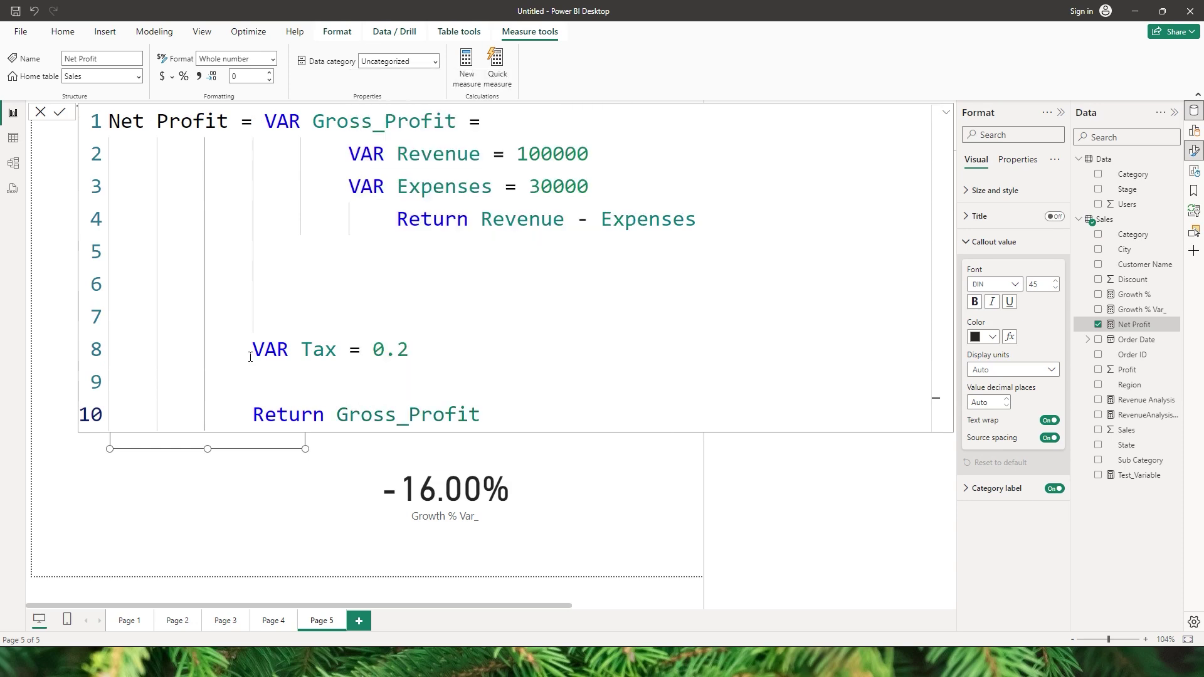
text(* (1-Tax))
click(58, 112)
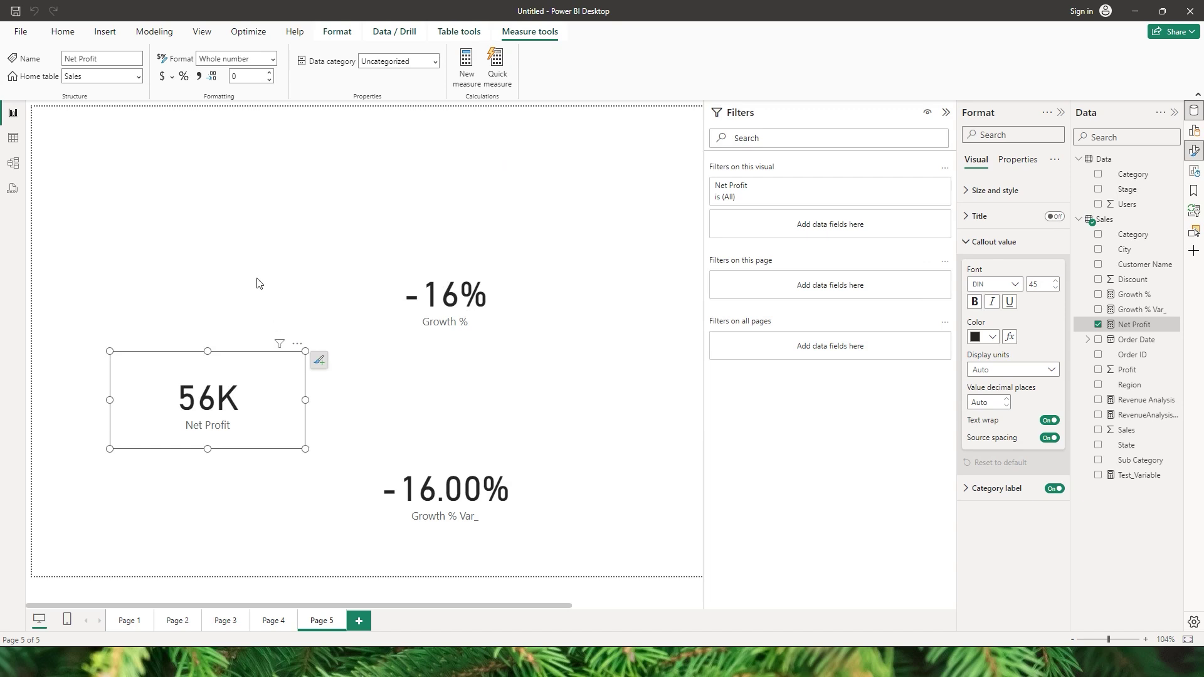
Reopen the Net Profit formula and review its nested Gross_Profit block, Tax variable and final Return.
click(1141, 309)
click(1134, 325)
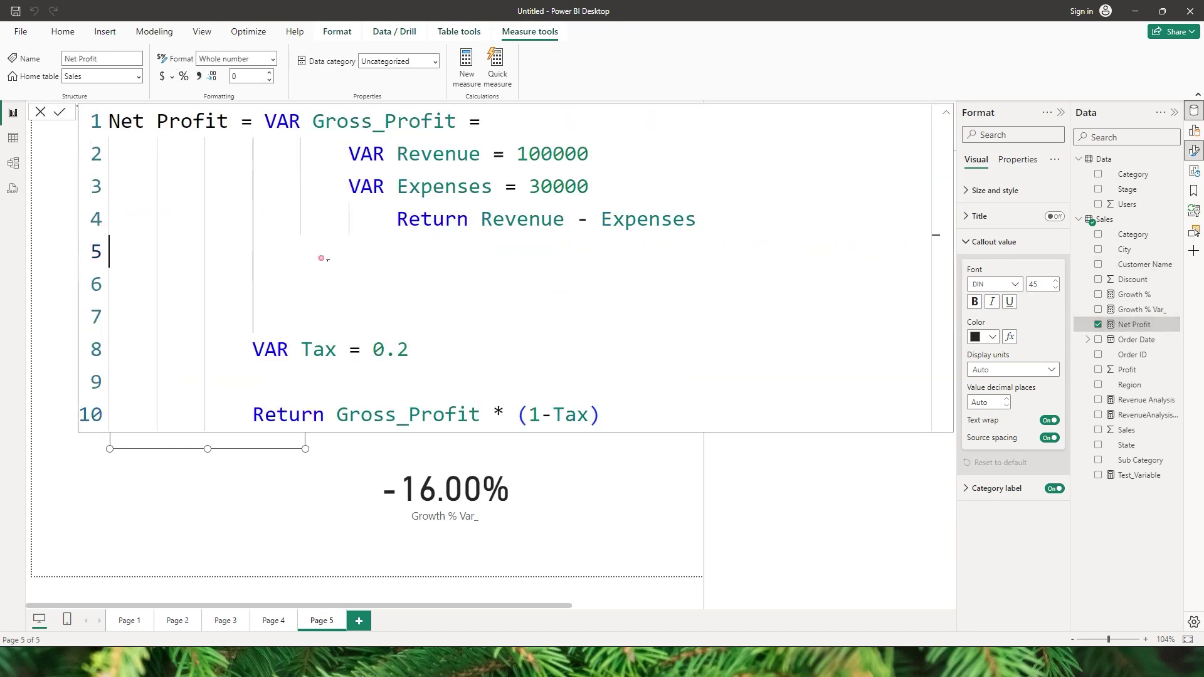
click(322, 286)
click(350, 261)
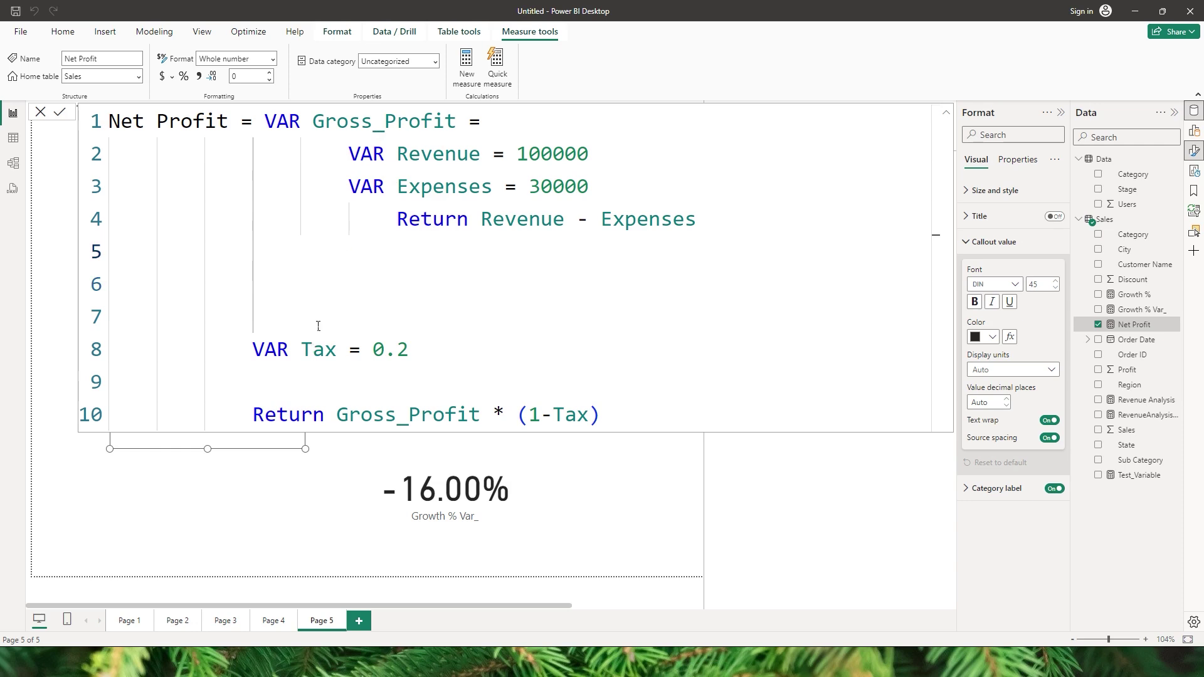